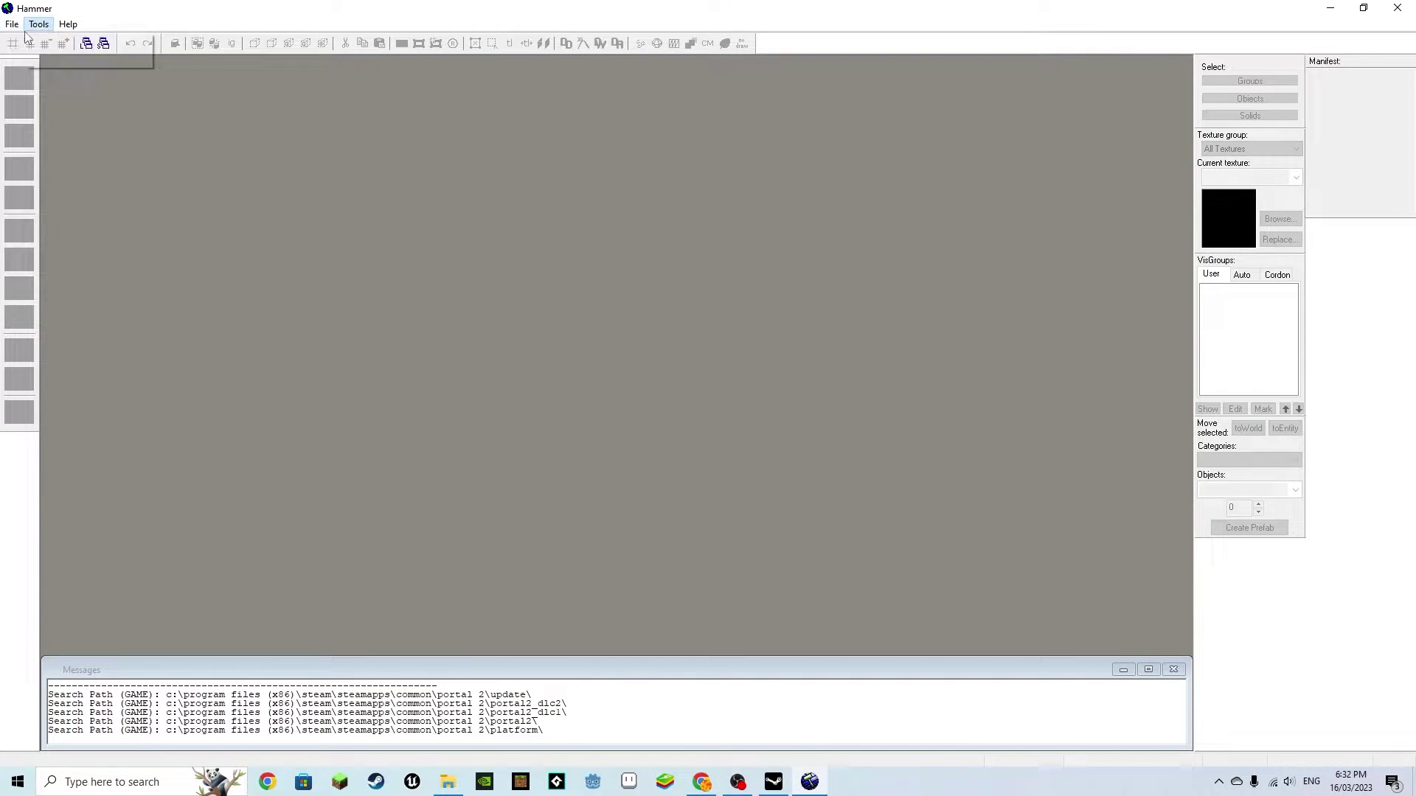
Duplicate the 64 by 512 by 512 unit wall to form the room's opposite wall.
{"action": "mouse_move", "coordinate": [12, 28]}
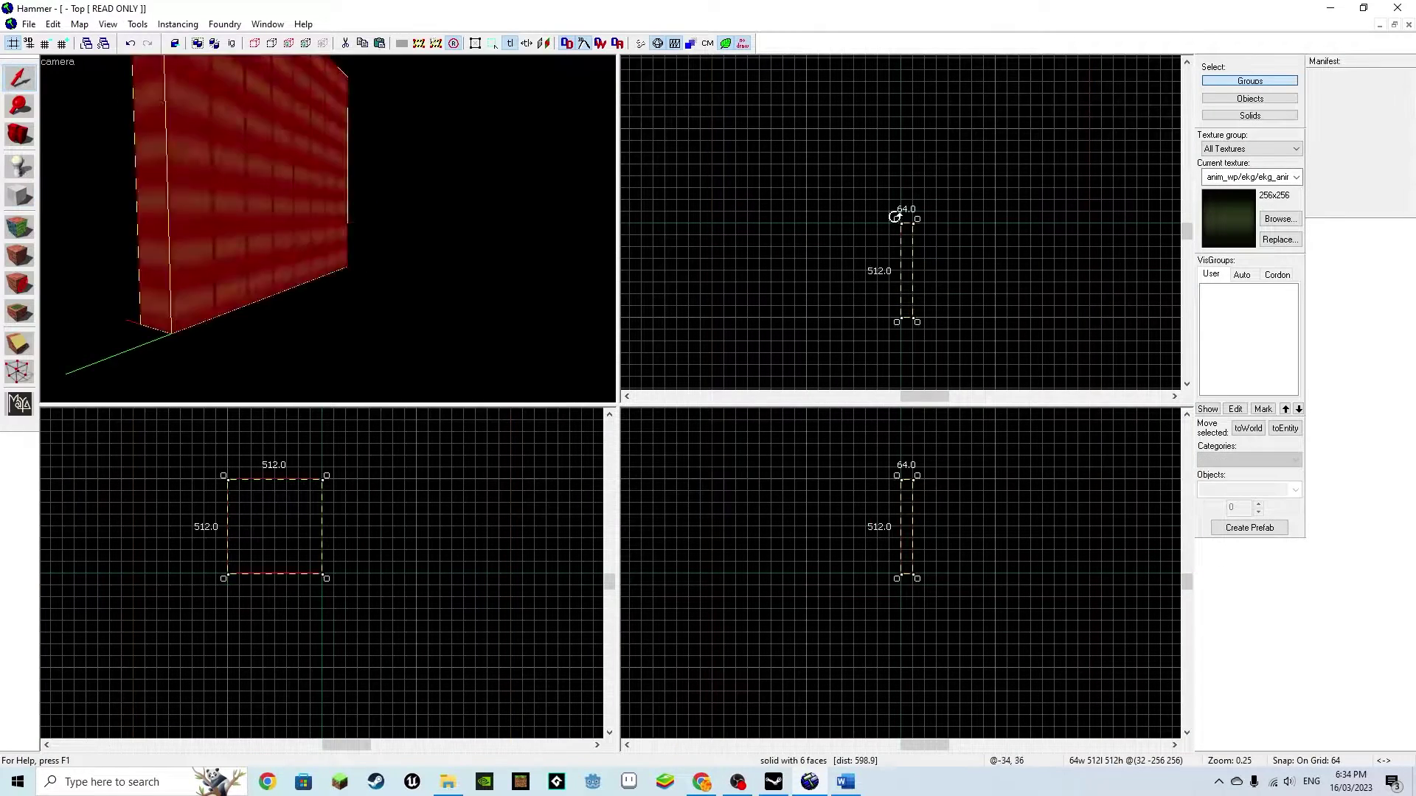
{"action": "mouse_move", "coordinate": [910, 270]}
{"action": "left_mouse_down"}
{"action": "mouse_move", "coordinate": [972, 304]}
{"action": "mouse_move", "coordinate": [1016, 258]}
{"action": "left_mouse_up"}
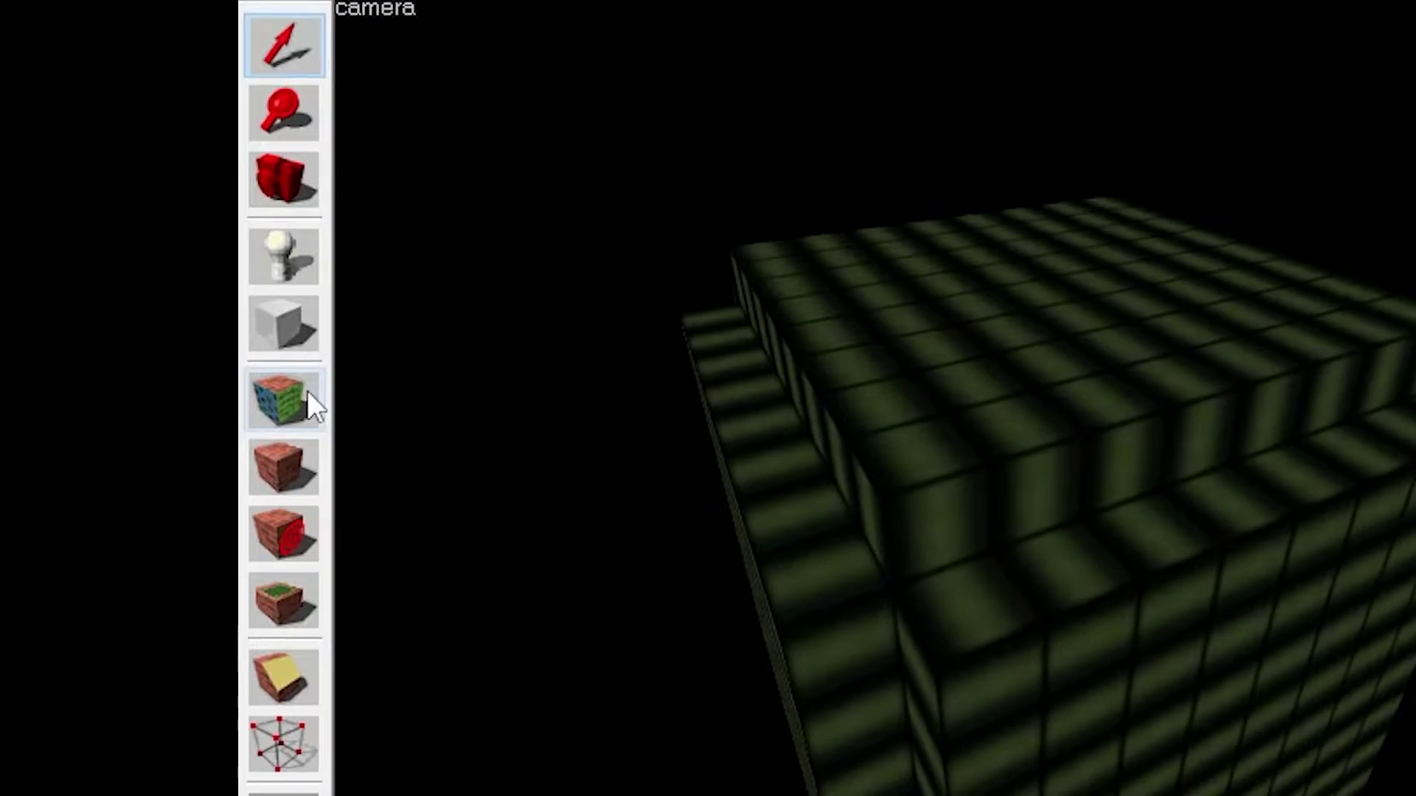
Select the outer faces of the room's top and nearest sides with the face texturing tool.
{"action": "left_click", "coordinate": [308, 391]}
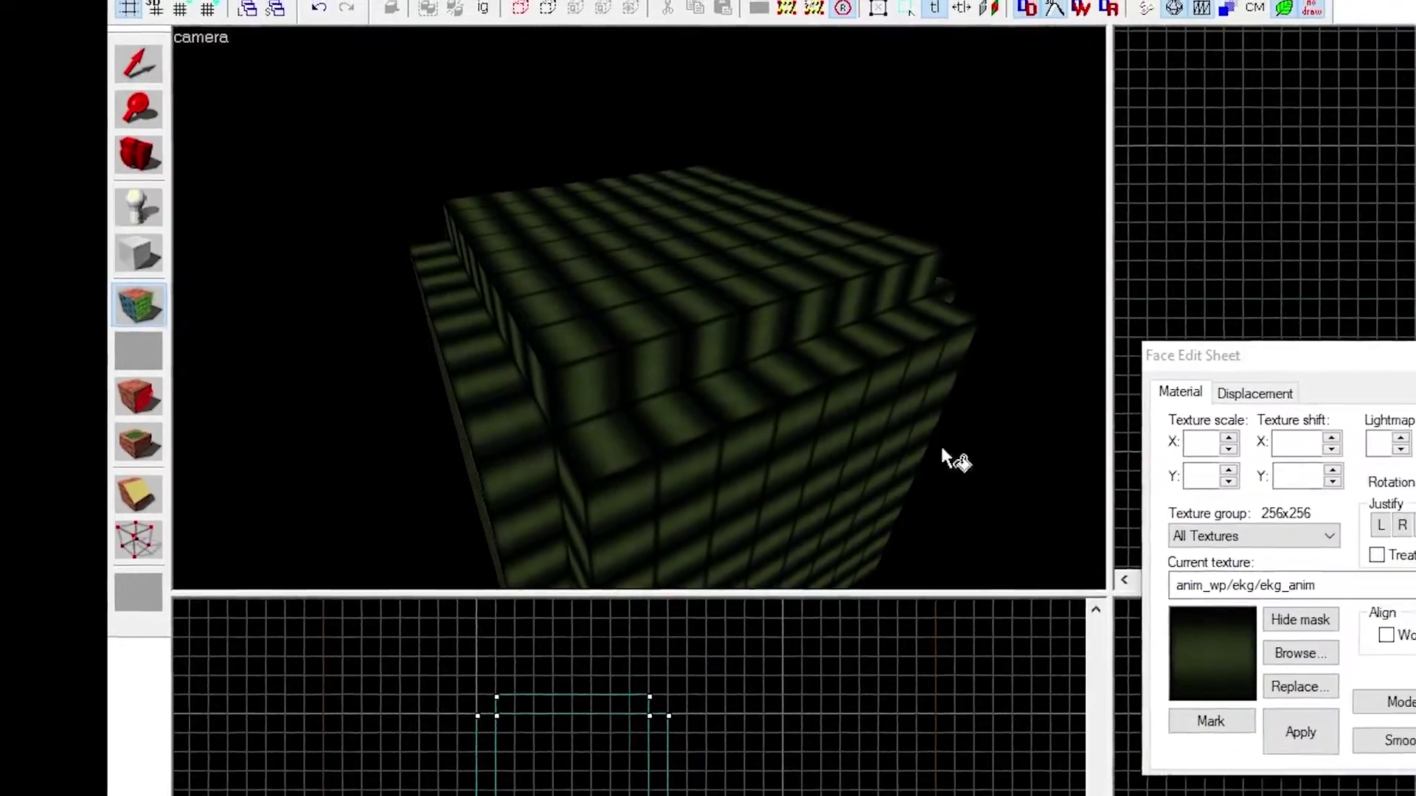
{"action": "left_click", "coordinate": [1405, 699]}
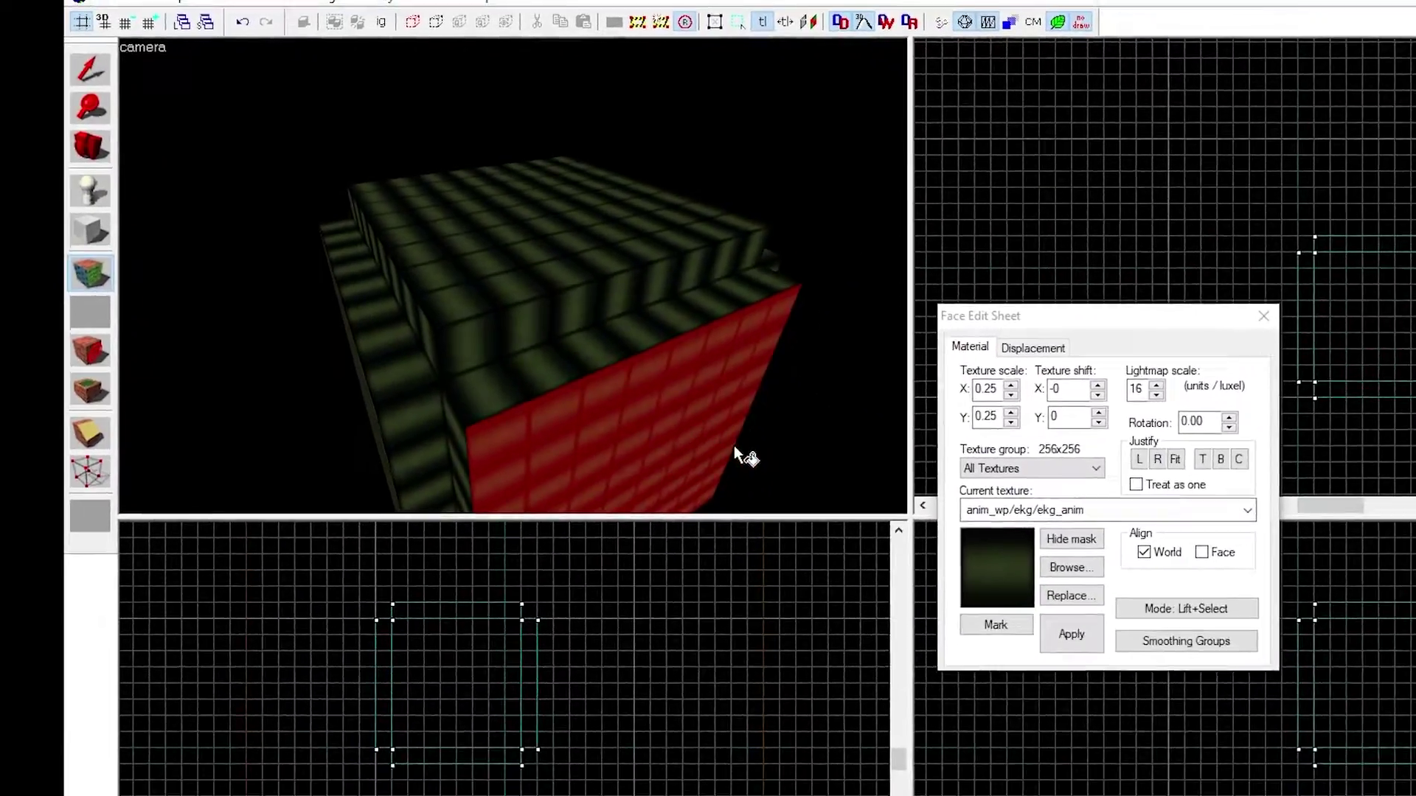
{"action": "key", "text": "z"}
{"action": "key", "text": "z"}
{"action": "left_click", "coordinate": [499, 254], "text": "ctrl"}
{"action": "left_click", "coordinate": [562, 250], "text": "ctrl"}
{"action": "key", "text": "z"}
{"action": "key", "text": "z"}
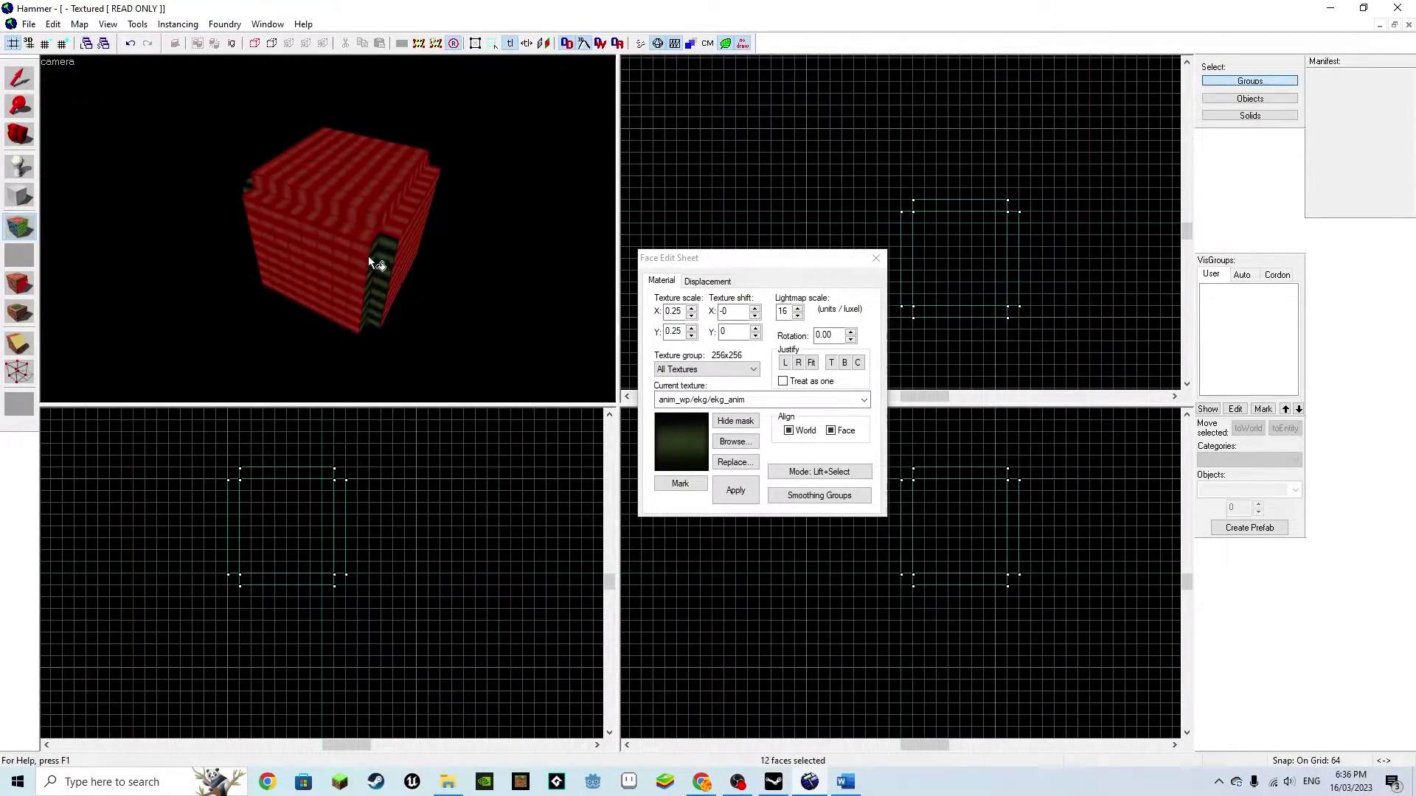
Add the exposed corner edges and further outer side faces of the room to the face selection.
{"action": "left_click", "coordinate": [373, 260], "text": "ctrl"}
{"action": "key", "text": "z"}
{"action": "key", "text": "z"}
{"action": "left_click", "coordinate": [376, 219], "text": "ctrl"}
{"action": "key", "text": "z"}
{"action": "key", "text": "z"}
{"action": "left_click", "coordinate": [243, 254], "text": "ctrl"}
{"action": "key", "text": "z"}
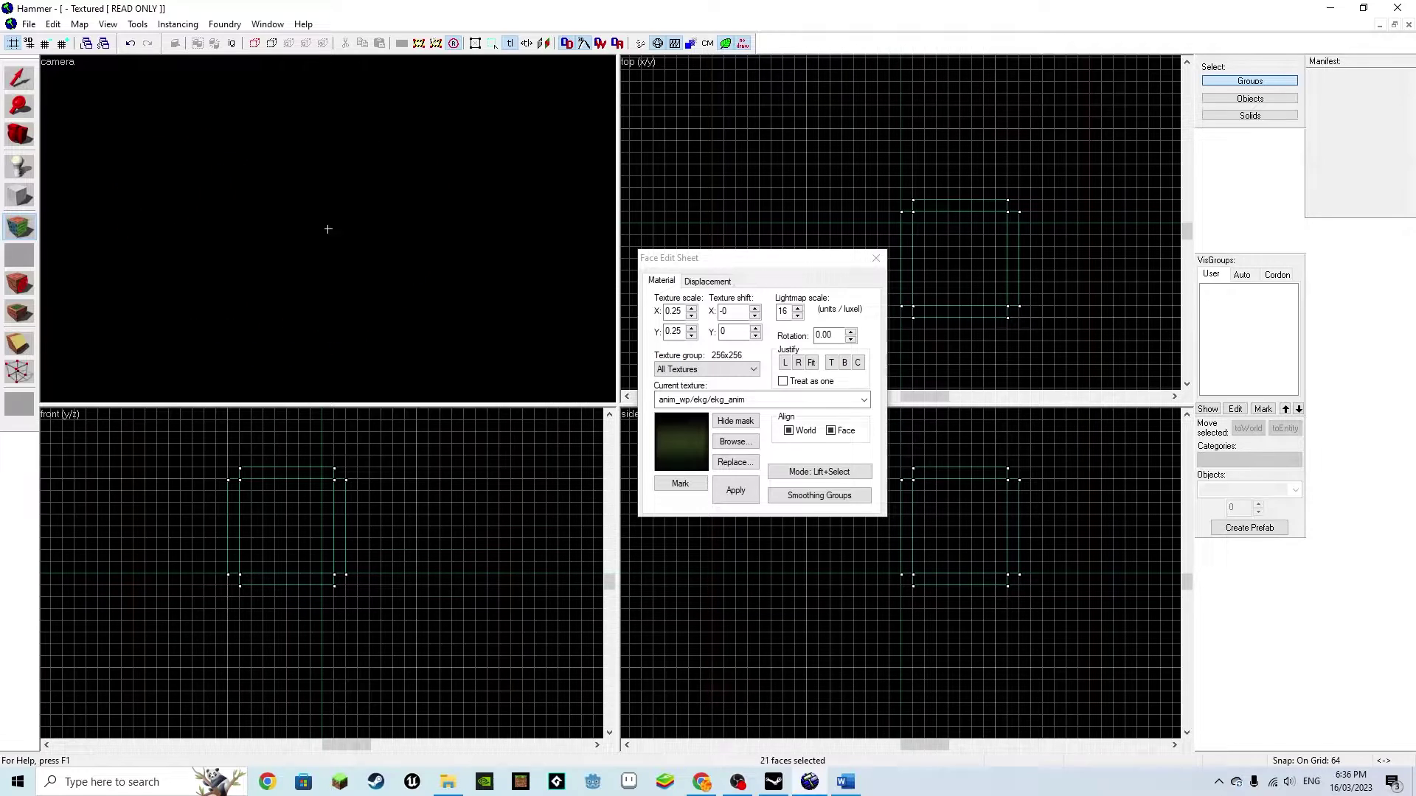
Add the remaining outer faces, including the underside, and apply the tools/toolsnodraw texture to all selected faces.
{"action": "key", "text": "z"}
{"action": "left_click", "coordinate": [356, 270], "text": "ctrl"}
{"action": "key", "text": "z"}
{"action": "key", "text": "z"}
{"action": "left_click", "coordinate": [325, 235], "text": "ctrl"}
{"action": "key", "text": "z"}
{"action": "key", "text": "z"}
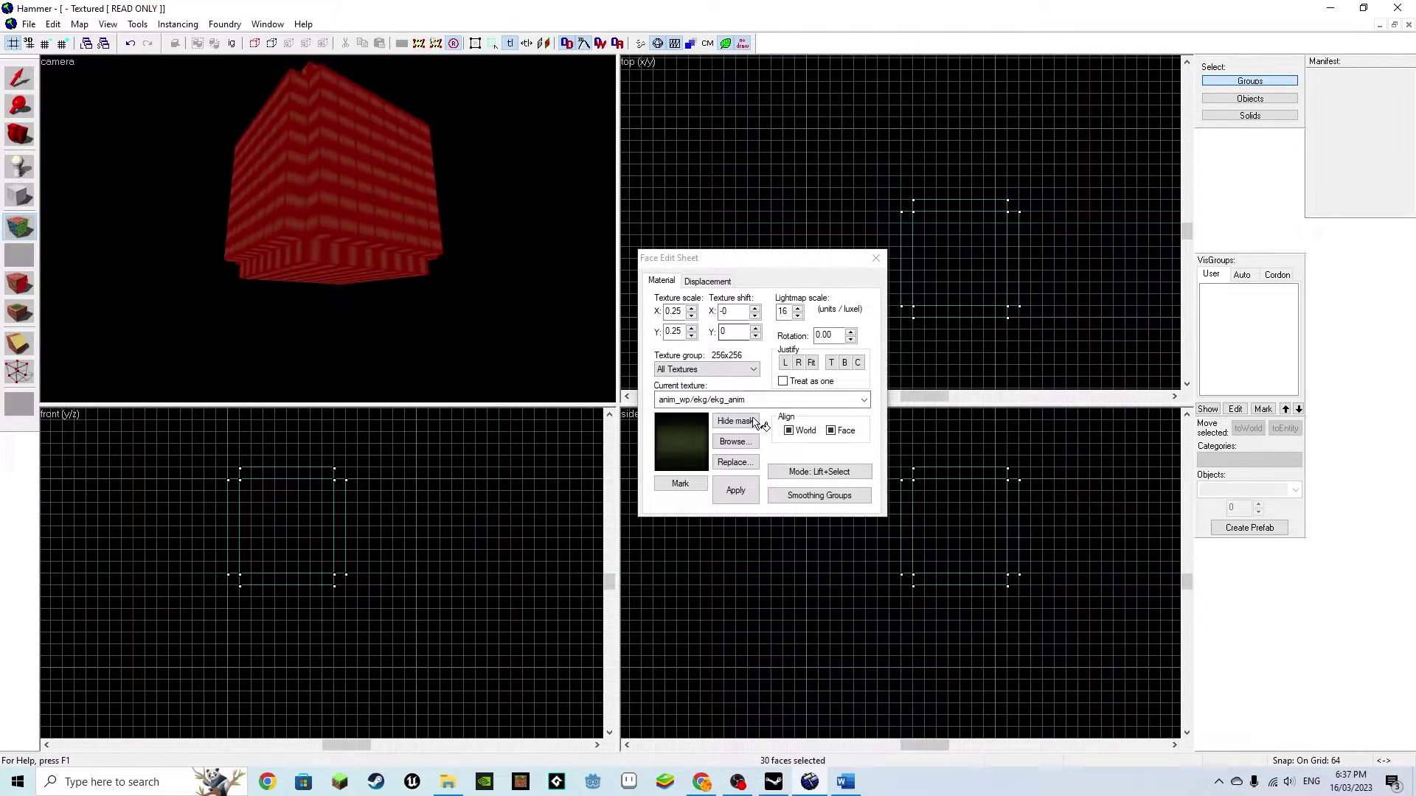
{"action": "left_click", "coordinate": [734, 442]}
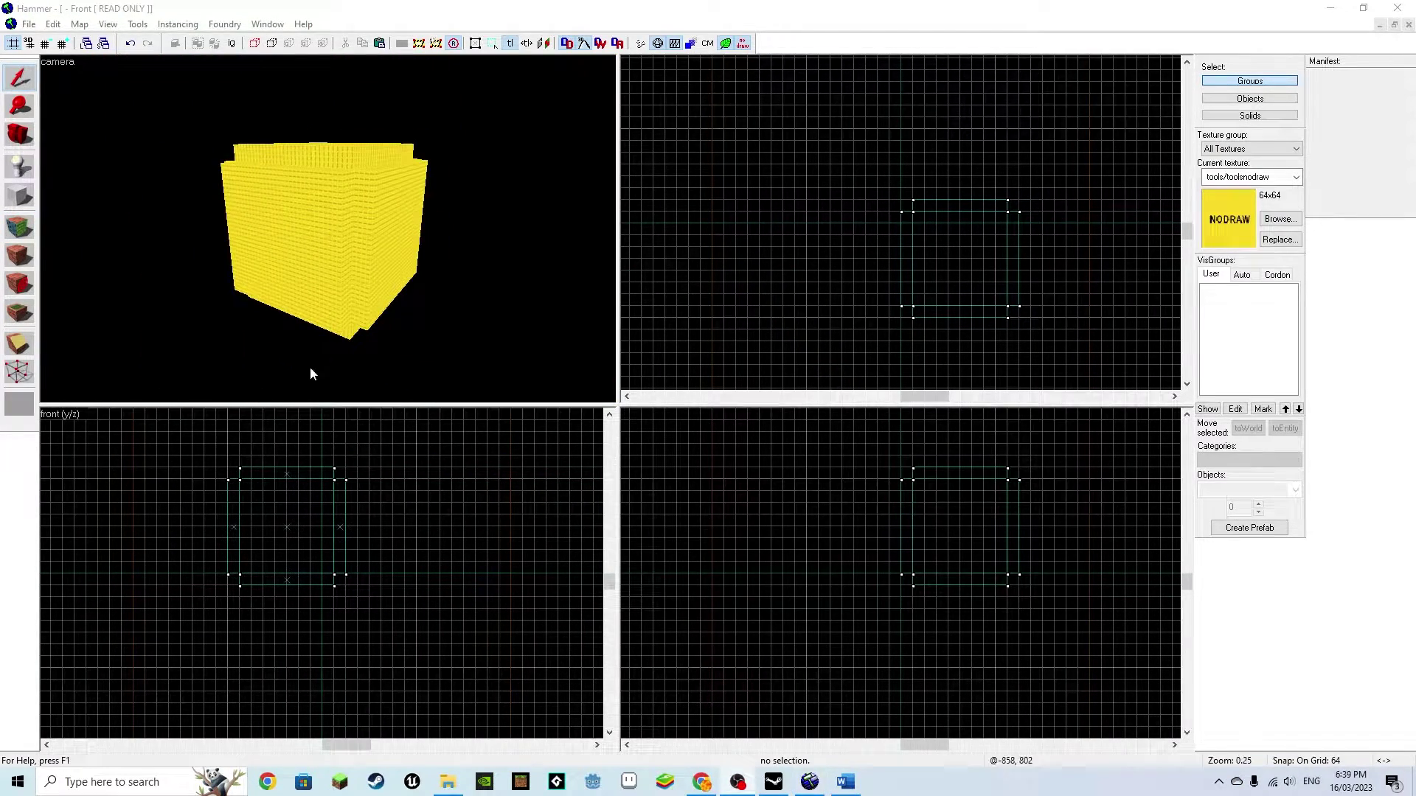
Select all six brushes of the room and duplicate them alongside it as a second adjoining room.
{"action": "left_click", "coordinate": [311, 374]}
{"action": "key", "text": "z"}
{"action": "key", "text": "w"}
{"action": "key", "text": "z"}
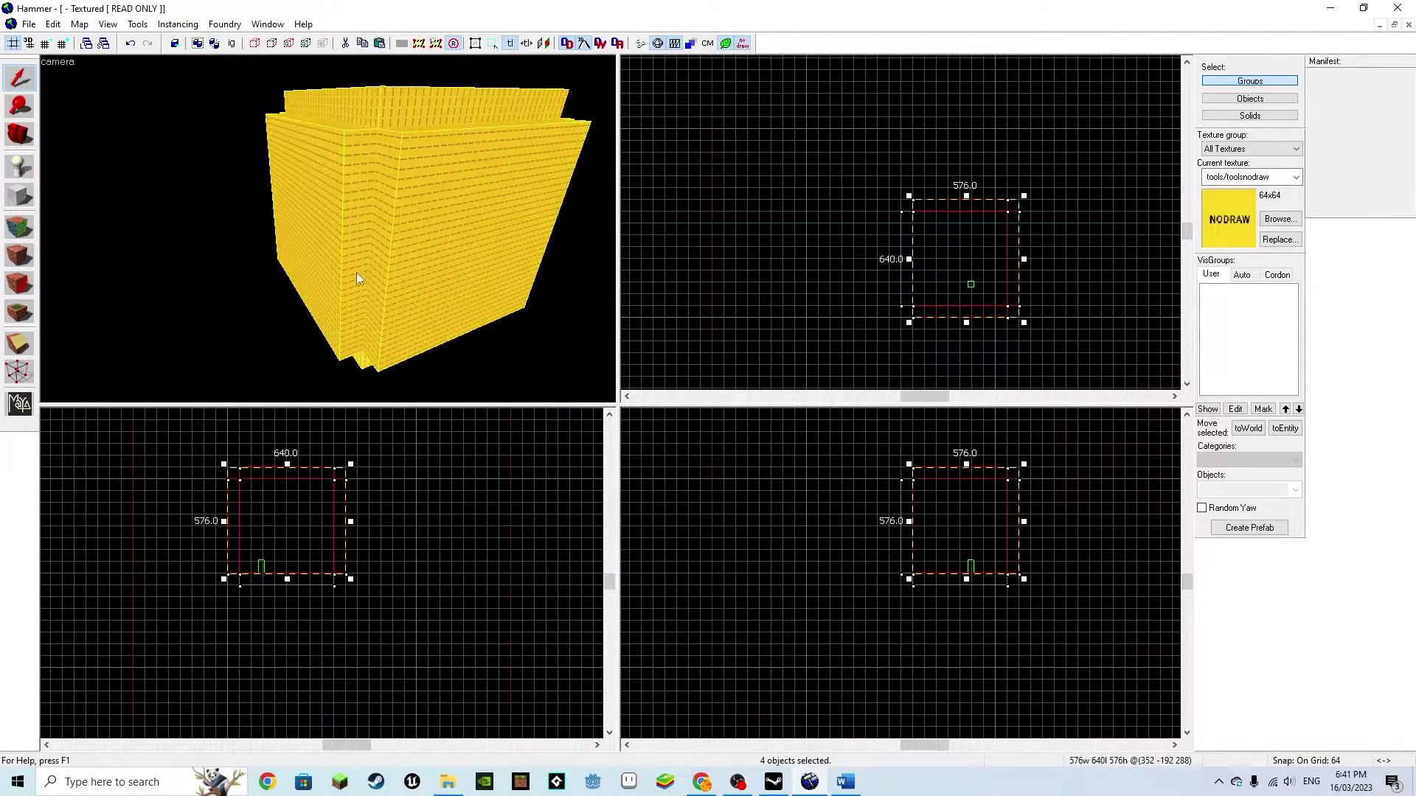
{"action": "key", "text": "z"}
{"action": "key", "text": "d"}
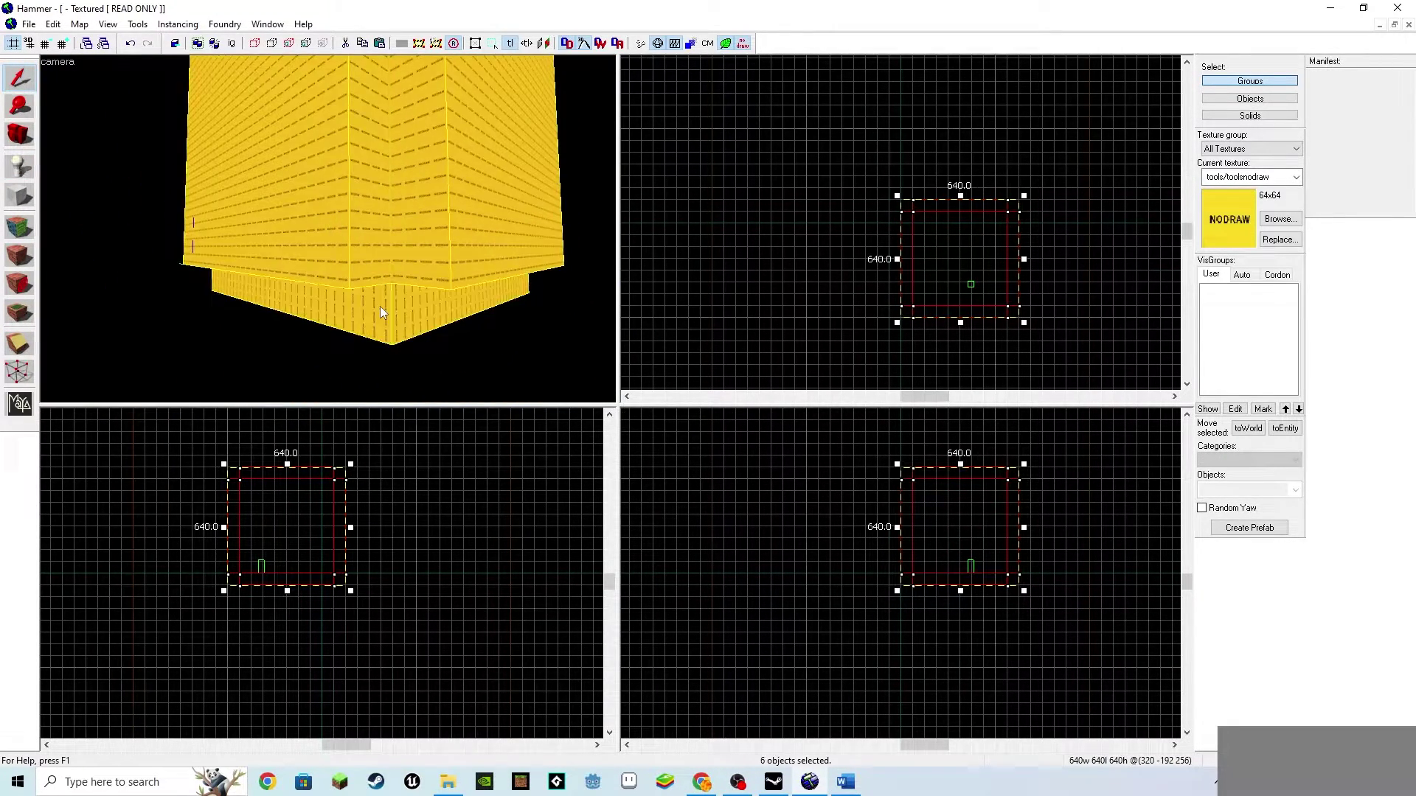
{"action": "key", "text": "s"}
{"action": "key", "text": "z"}
{"action": "left_click_drag", "start_coordinate": [969, 259], "coordinate": [863, 256]}
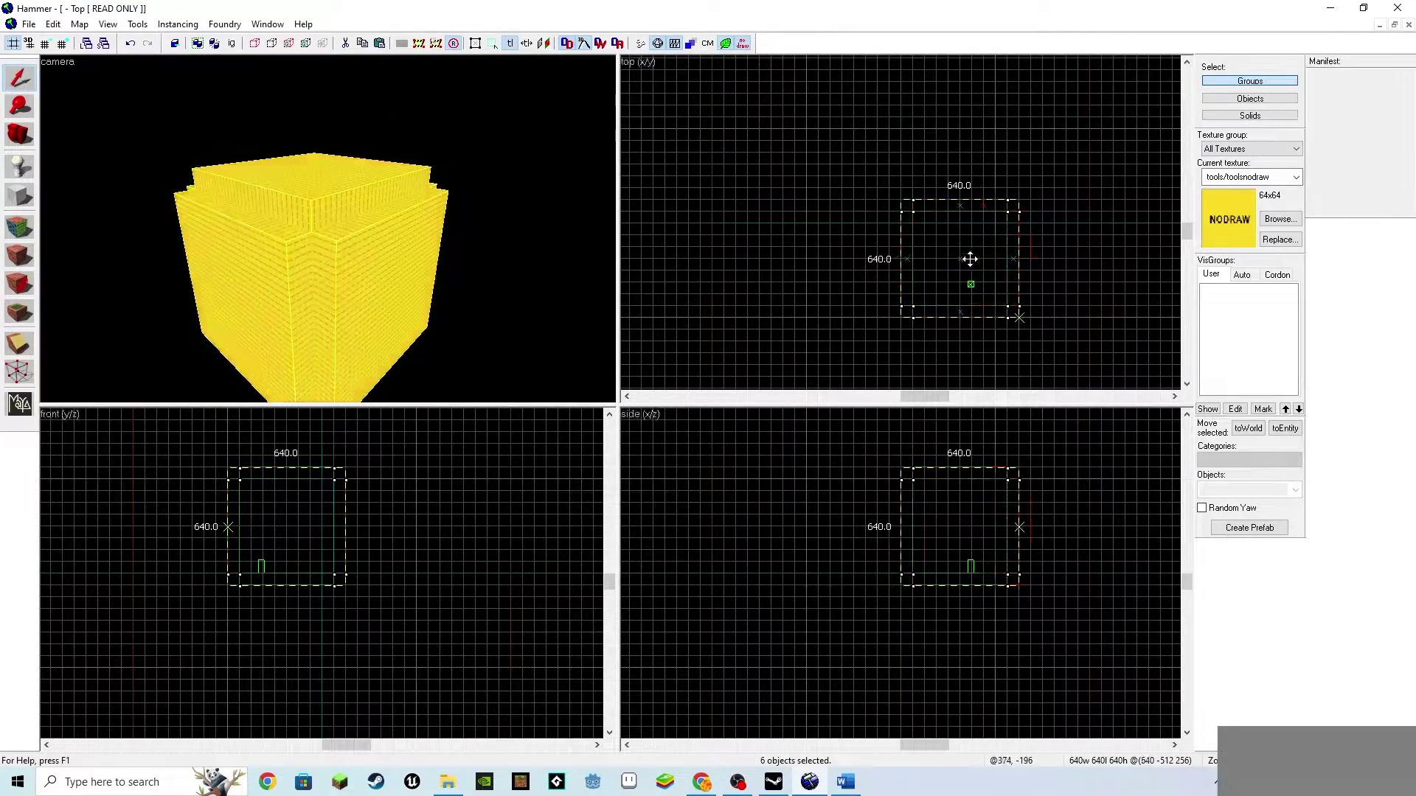
Delete the duplicate wall where the two rooms overlap.
{"action": "key", "text": "z"}
{"action": "key", "text": "w"}
{"action": "key", "text": "z"}
{"action": "left_click", "coordinate": [329, 230]}
{"action": "key", "text": "Delete"}
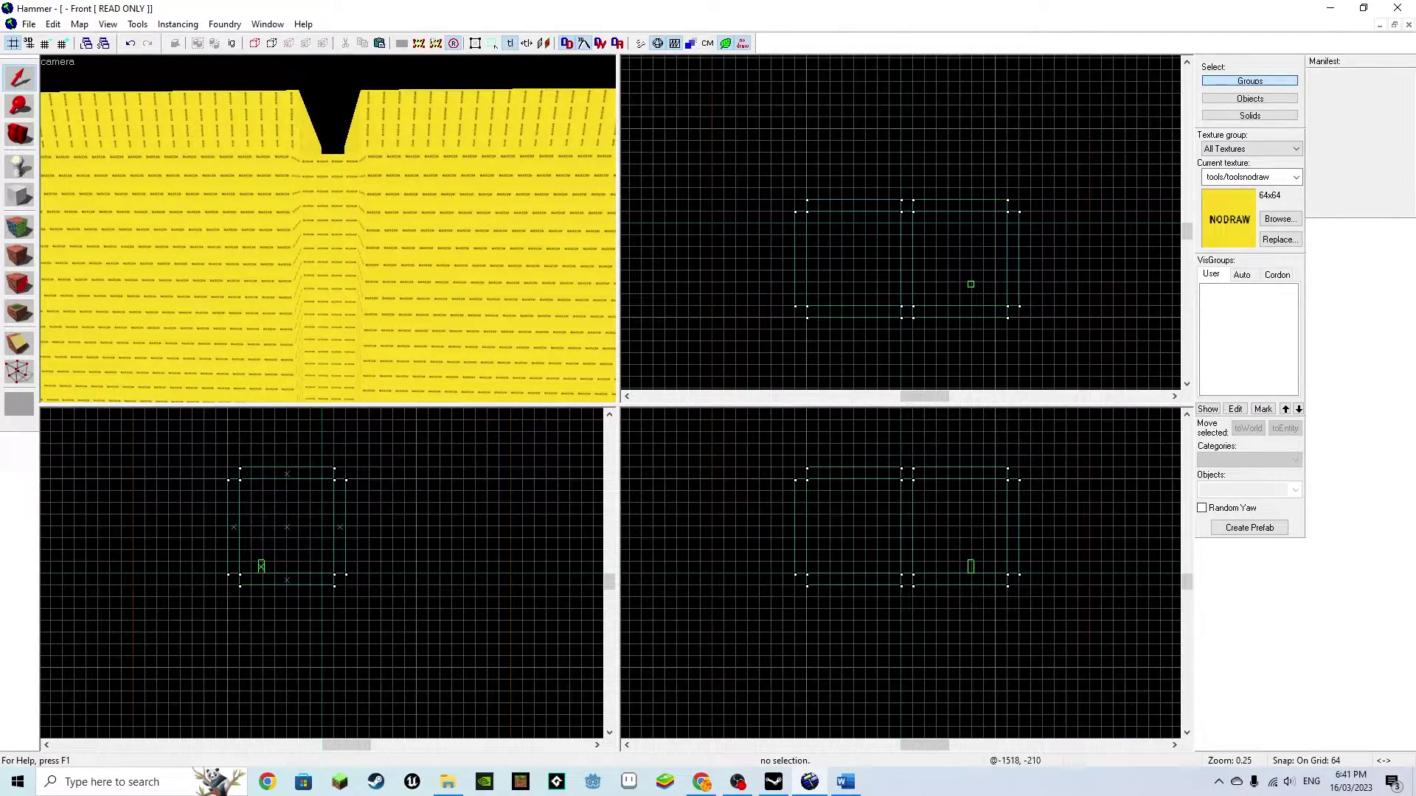
{"action": "left_click", "coordinate": [331, 249]}
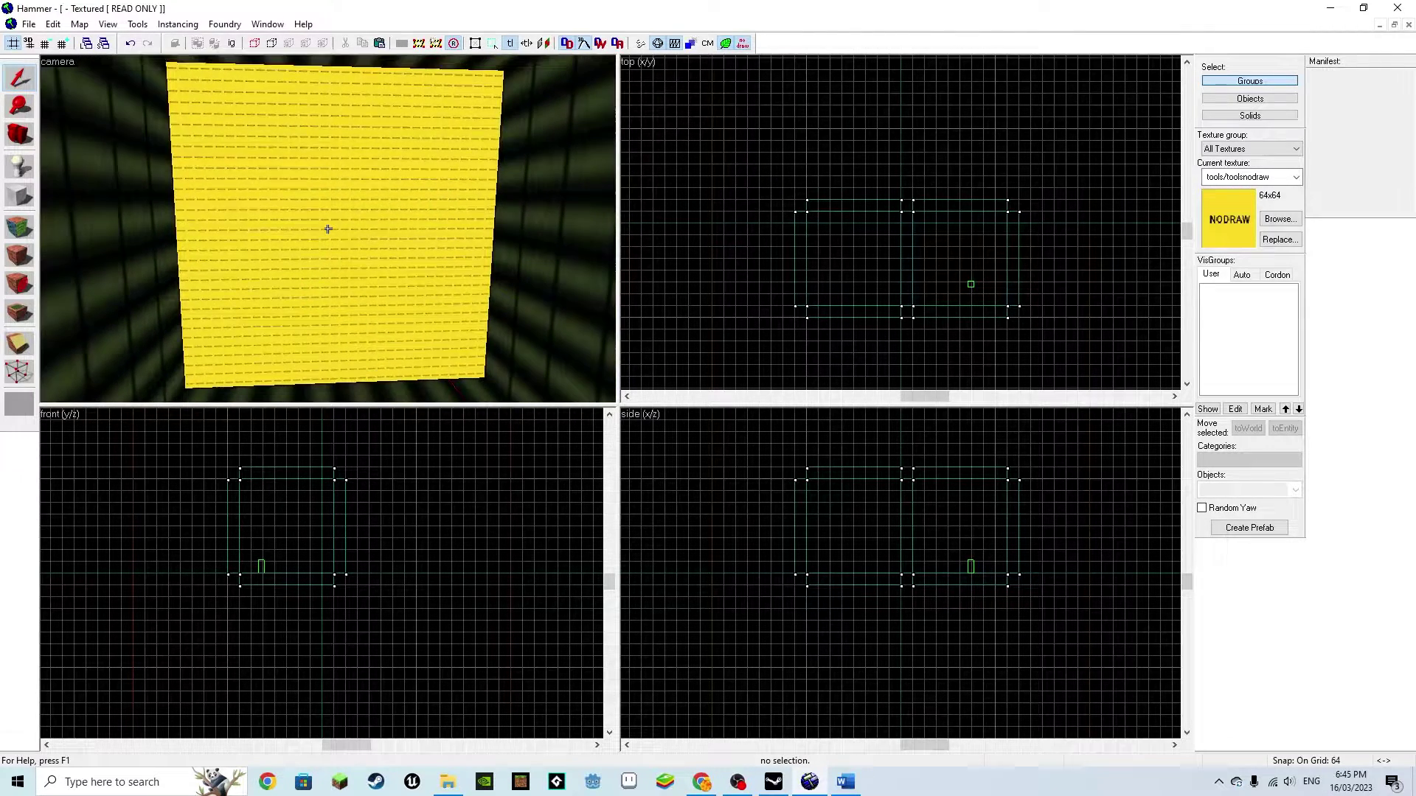
Divide the wall between the rooms into vertical sections, with the two outer ones 192 units wide.
{"action": "left_click", "coordinate": [328, 232]}
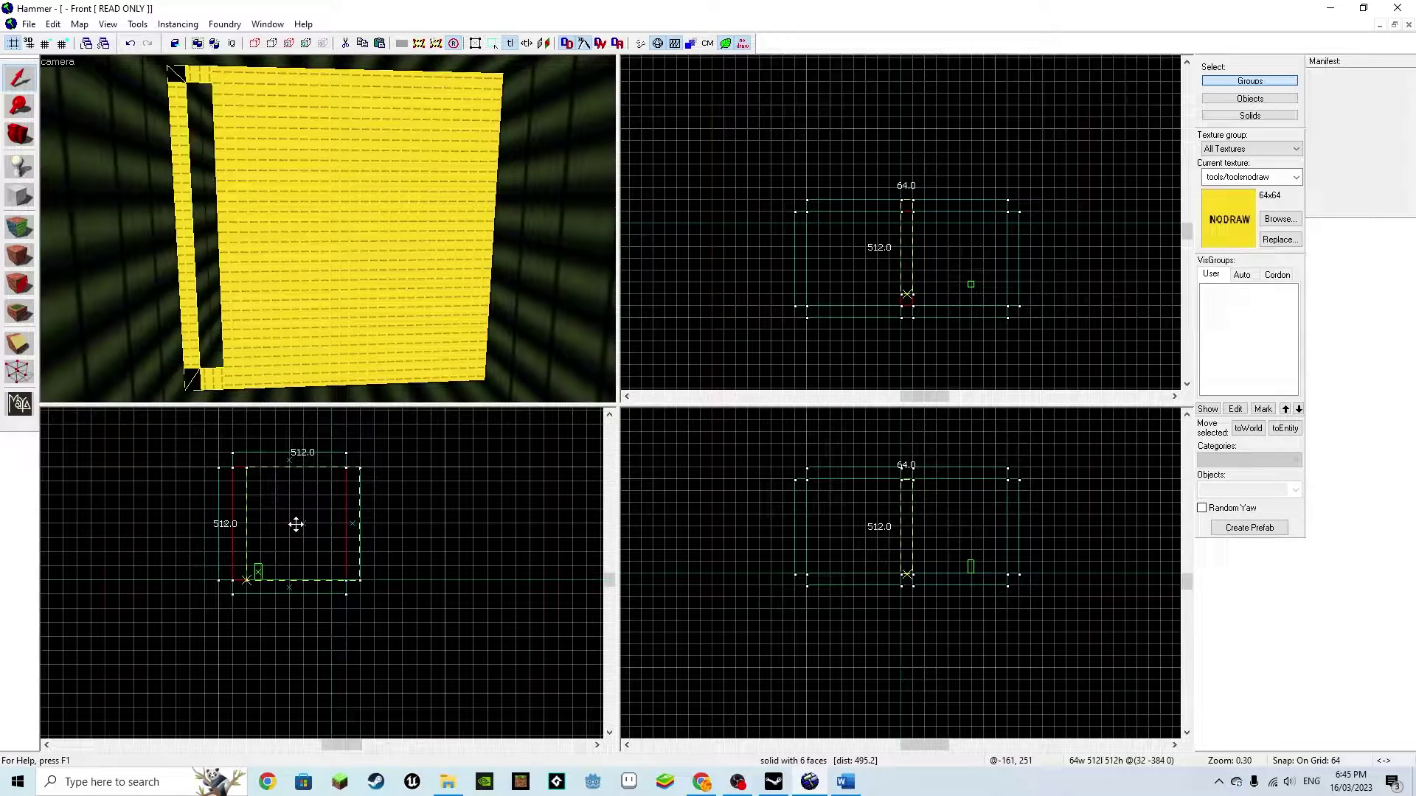
{"action": "scroll", "coordinate": [280, 525], "scroll_direction": "up", "scroll_amount": 1}
{"action": "left_click_drag", "start_coordinate": [350, 524], "coordinate": [317, 525]}
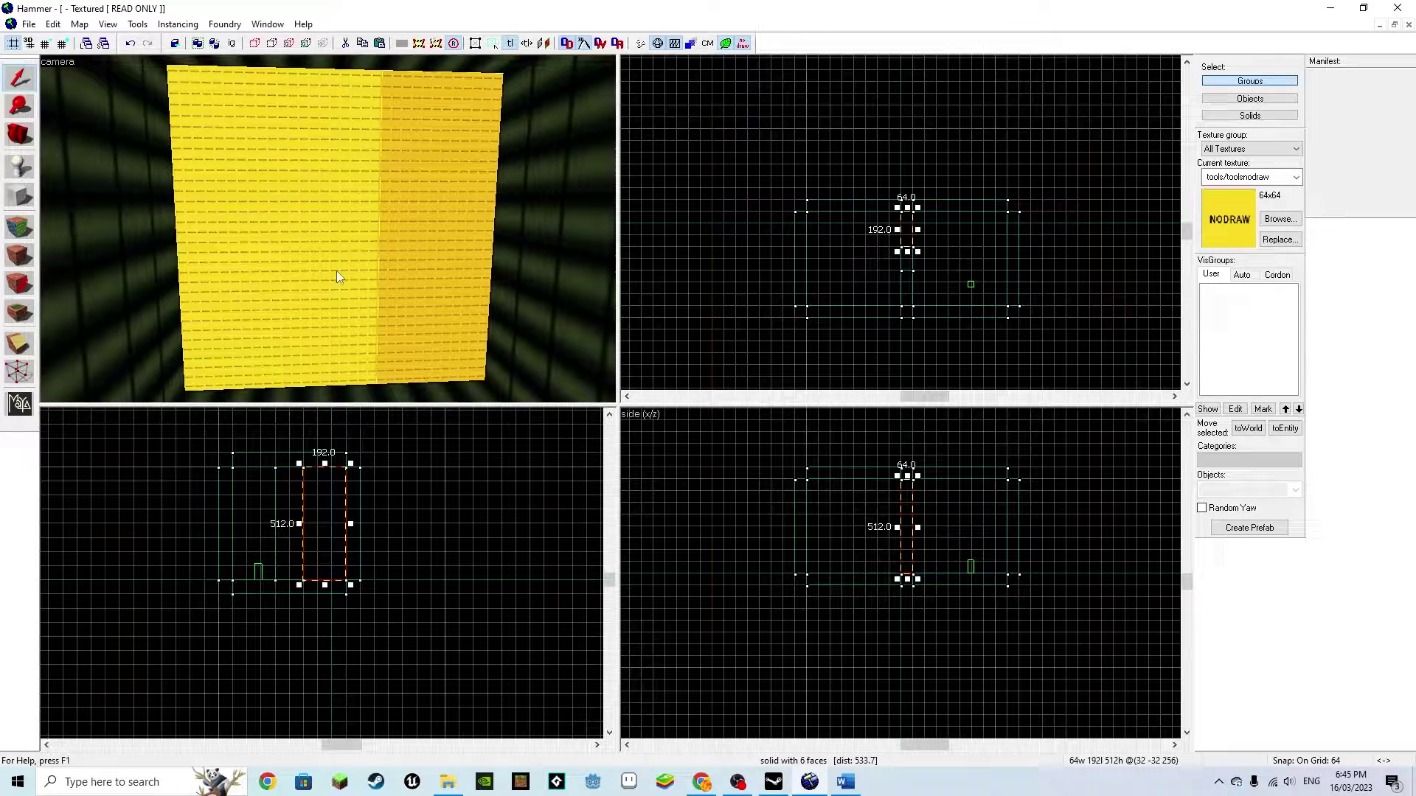
{"action": "left_click", "coordinate": [295, 487]}
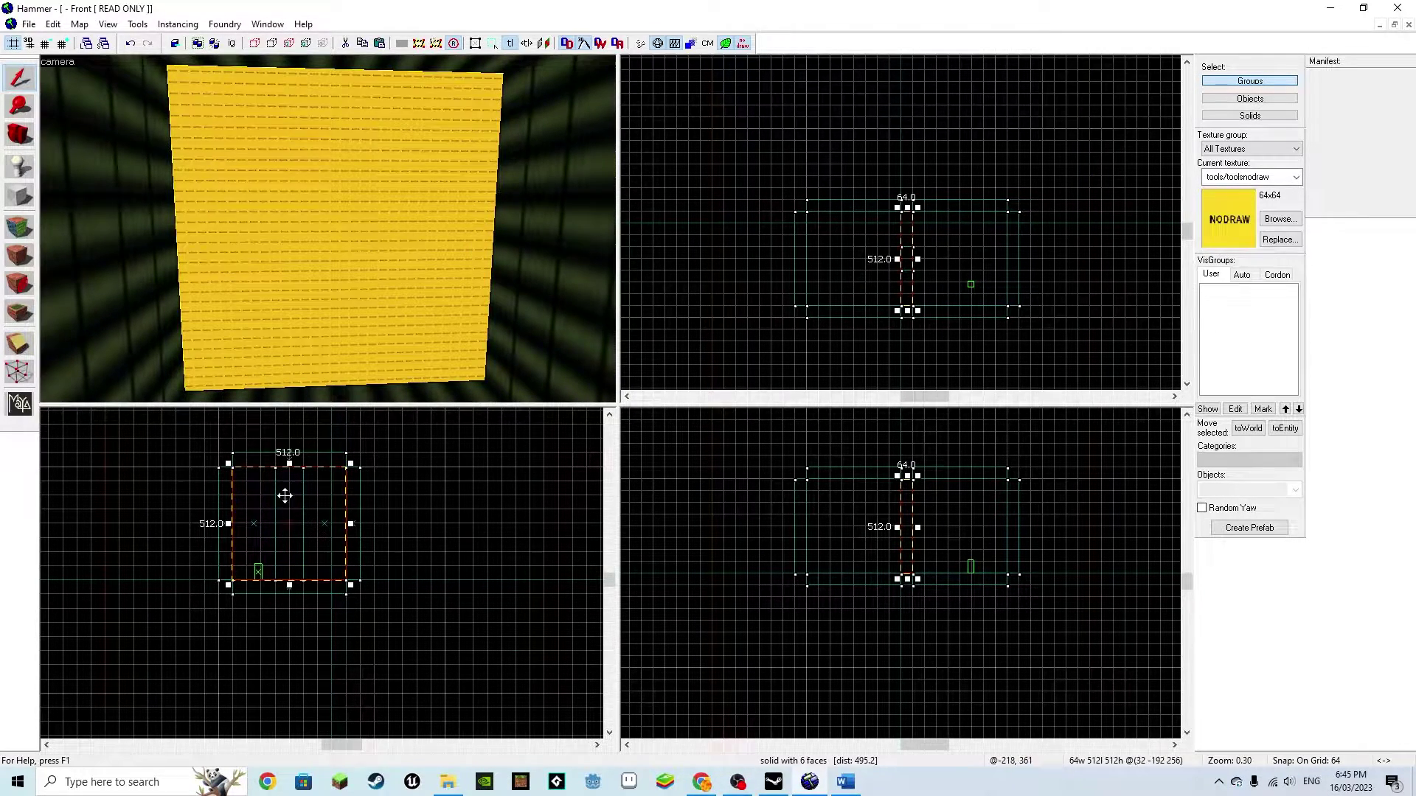
Split the dividing wall's middle section by height and delete its centre block to open a doorway.
{"action": "mouse_move", "coordinate": [289, 464]}
{"action": "left_mouse_down"}
{"action": "mouse_move", "coordinate": [285, 551]}
{"action": "mouse_move", "coordinate": [289, 489]}
{"action": "left_mouse_up"}
{"action": "left_click", "coordinate": [334, 237]}
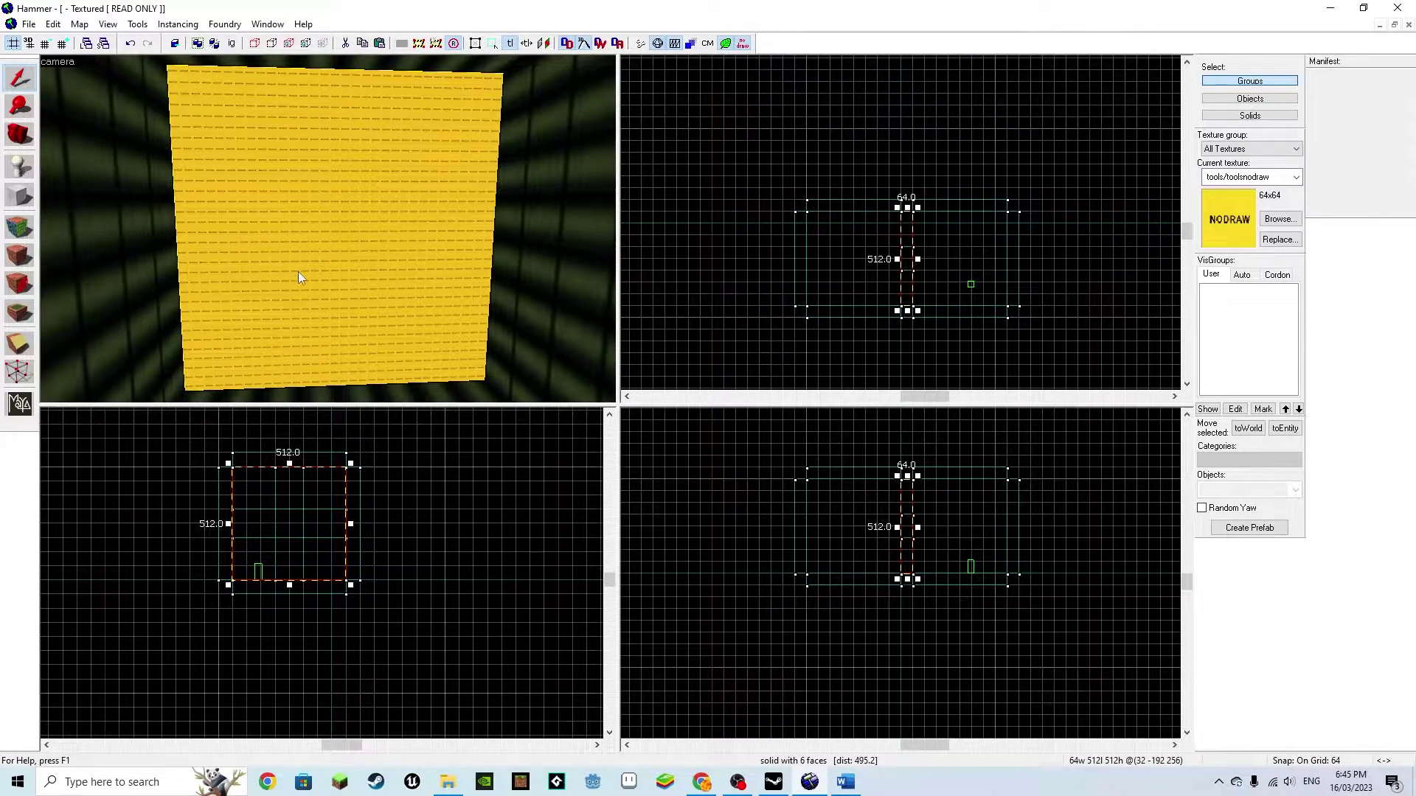
{"action": "key", "text": "Delete"}
Set the class of the entity placed in the wall opening to prop_testchamber_door.
{"action": "key", "text": "z"}
{"action": "key", "text": "w"}
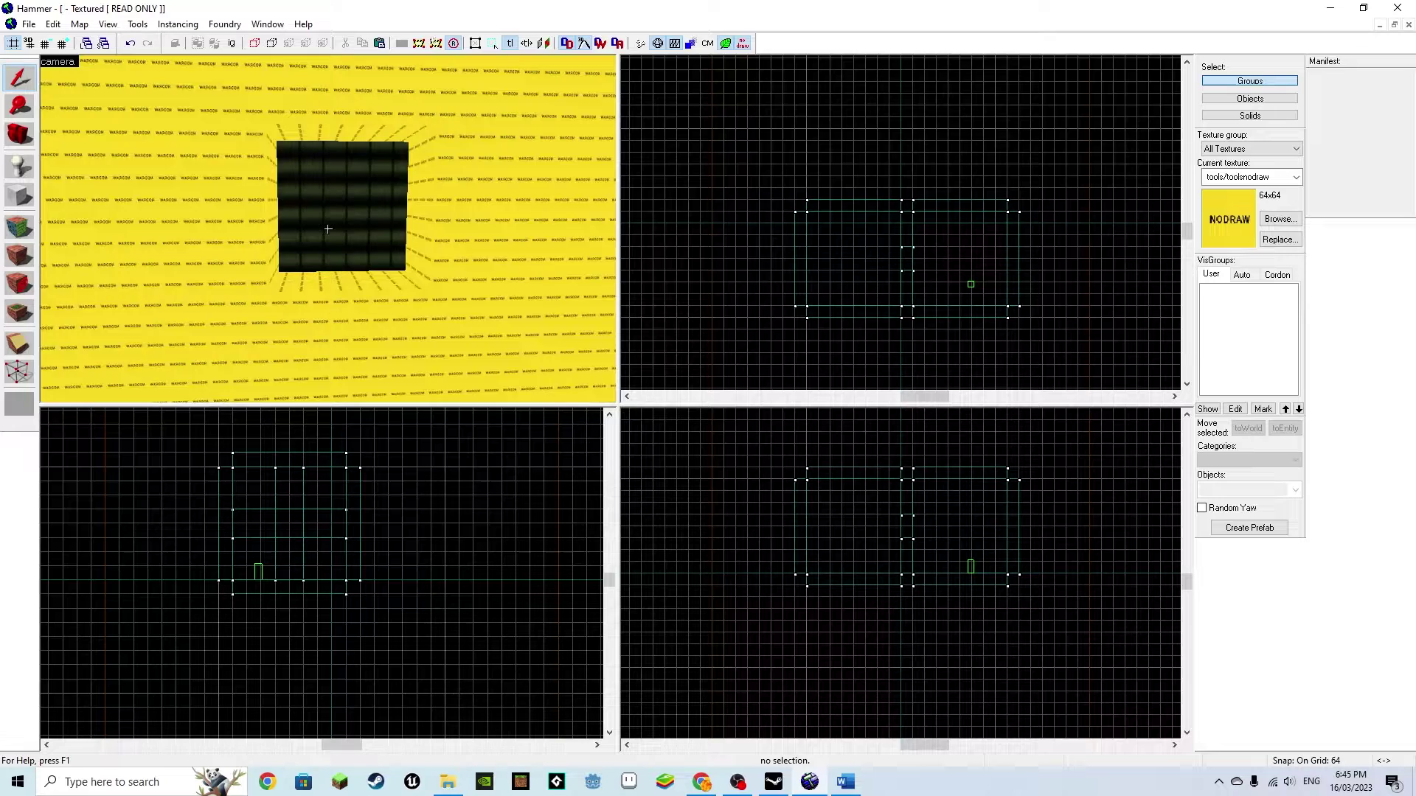
{"action": "key", "text": "w"}
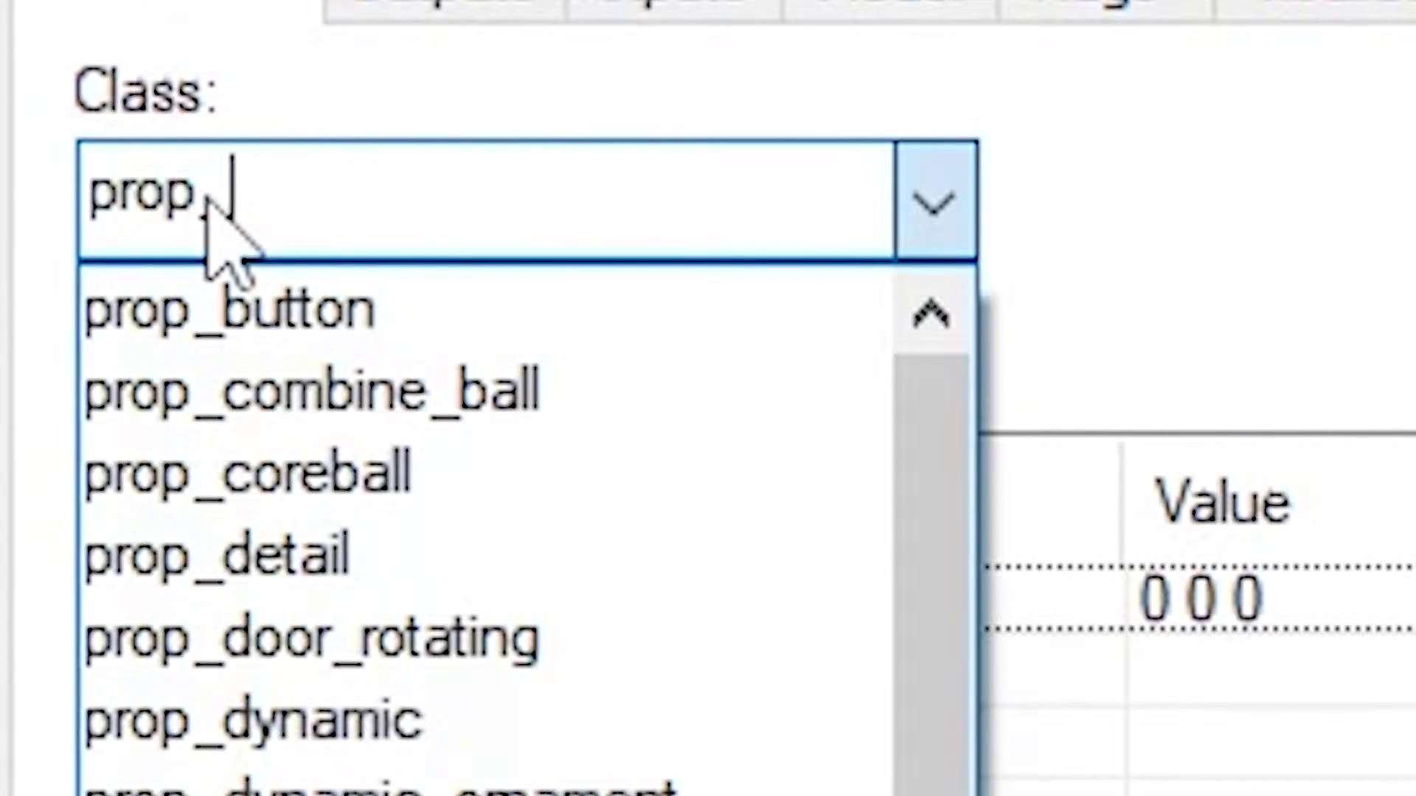
{"action": "type", "text": "testc"}
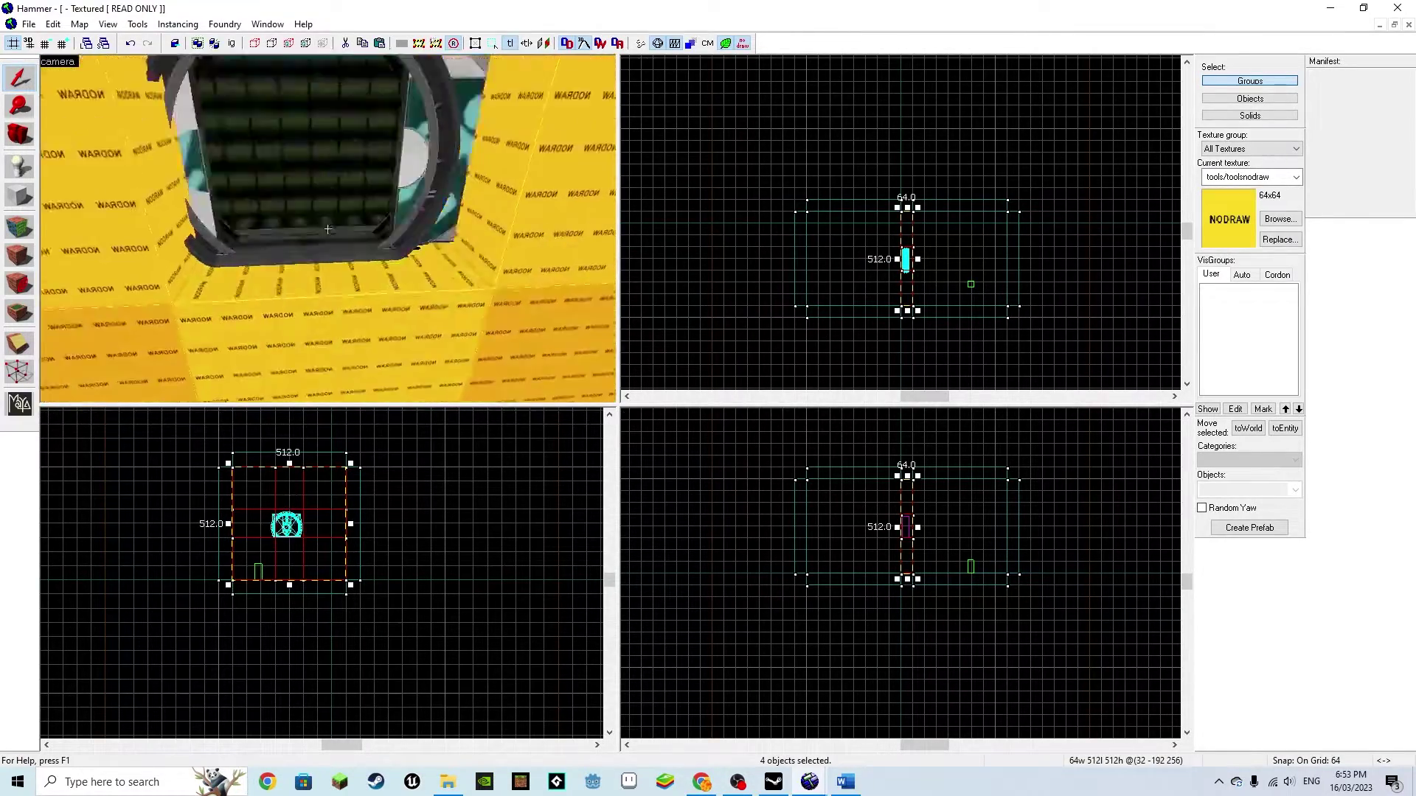
Filter the textures by "pan" and apply the dark anim_wp/framework panel texture to the dividing wall around the door.
{"action": "key", "text": "z"}
{"action": "key", "text": "shift+a"}
{"action": "left_click", "coordinate": [218, 341]}
{"action": "left_click", "coordinate": [316, 113], "text": "ctrl"}
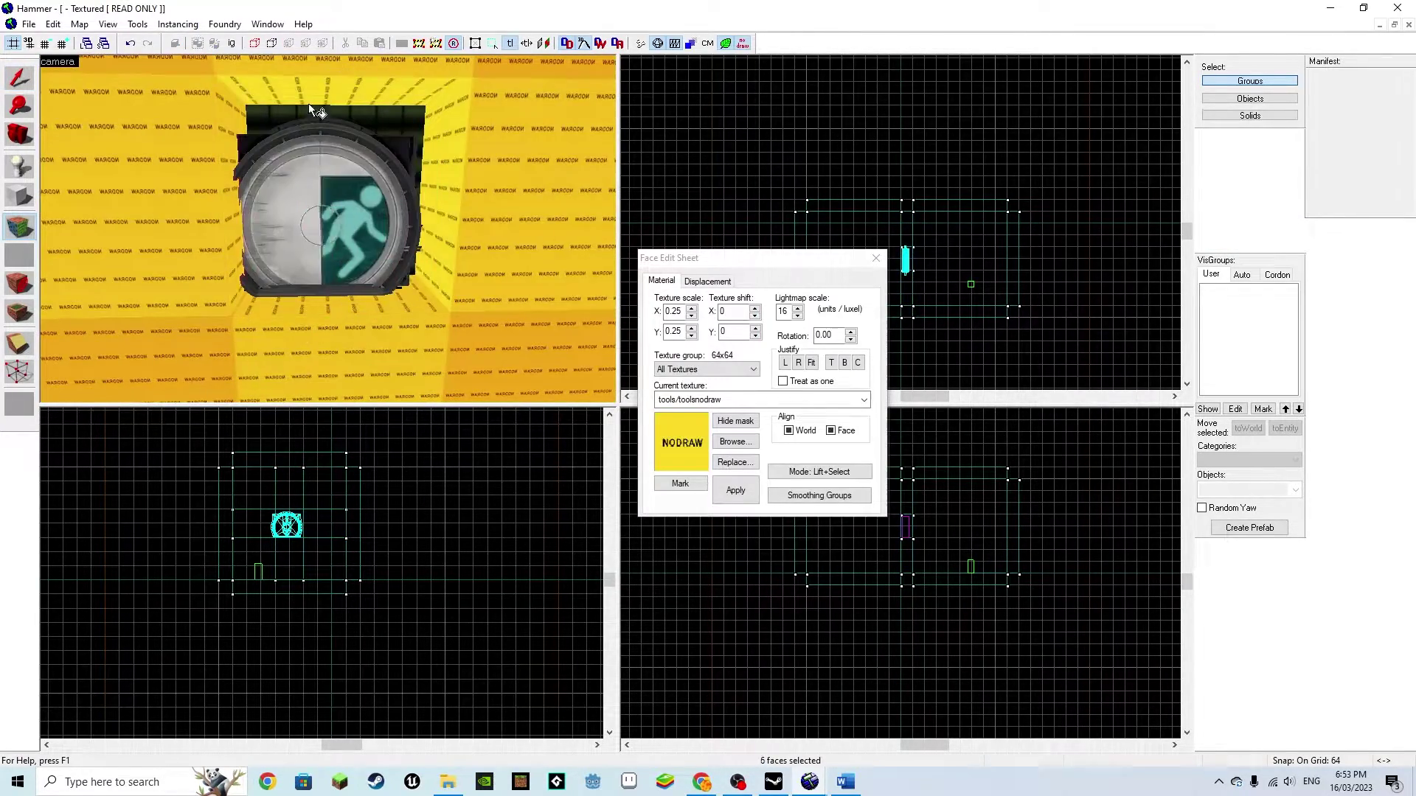
{"action": "left_click", "coordinate": [736, 440]}
{"action": "type", "text": "pan"}
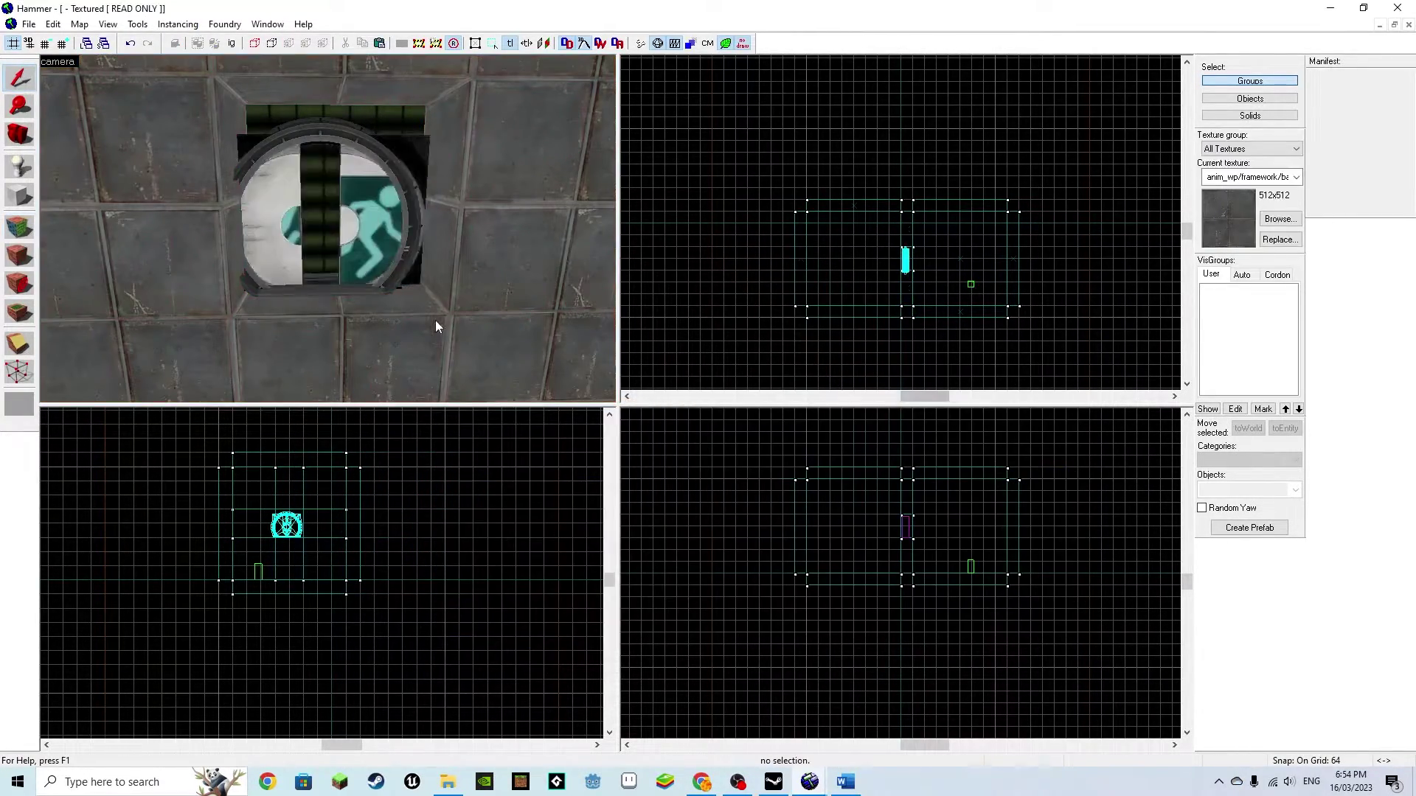
Change the info_player_start entity to func_instance and set its VMF file to instances/p2editor/door_frame_black.vmf.
{"action": "double_click", "coordinate": [331, 247]}
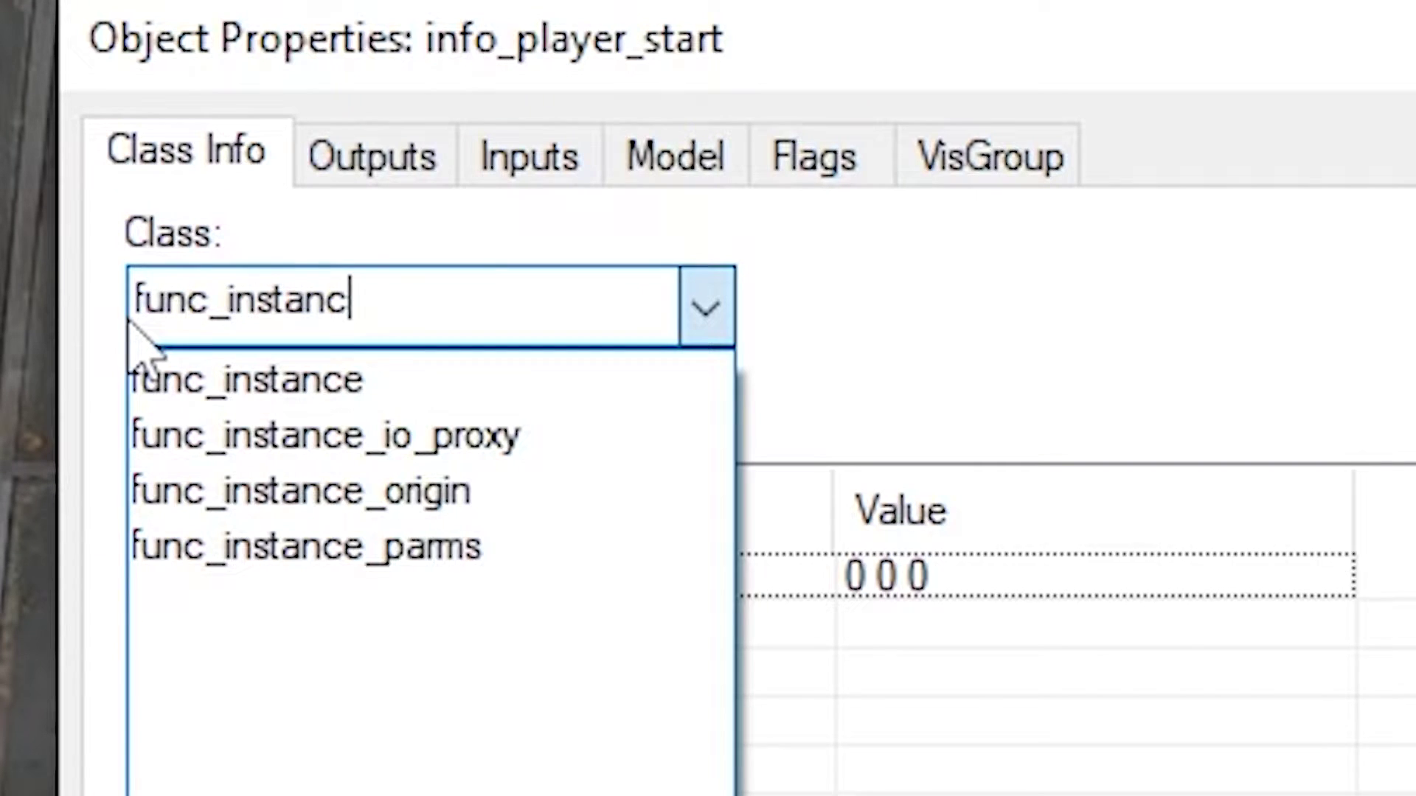
{"action": "left_click", "coordinate": [269, 380]}
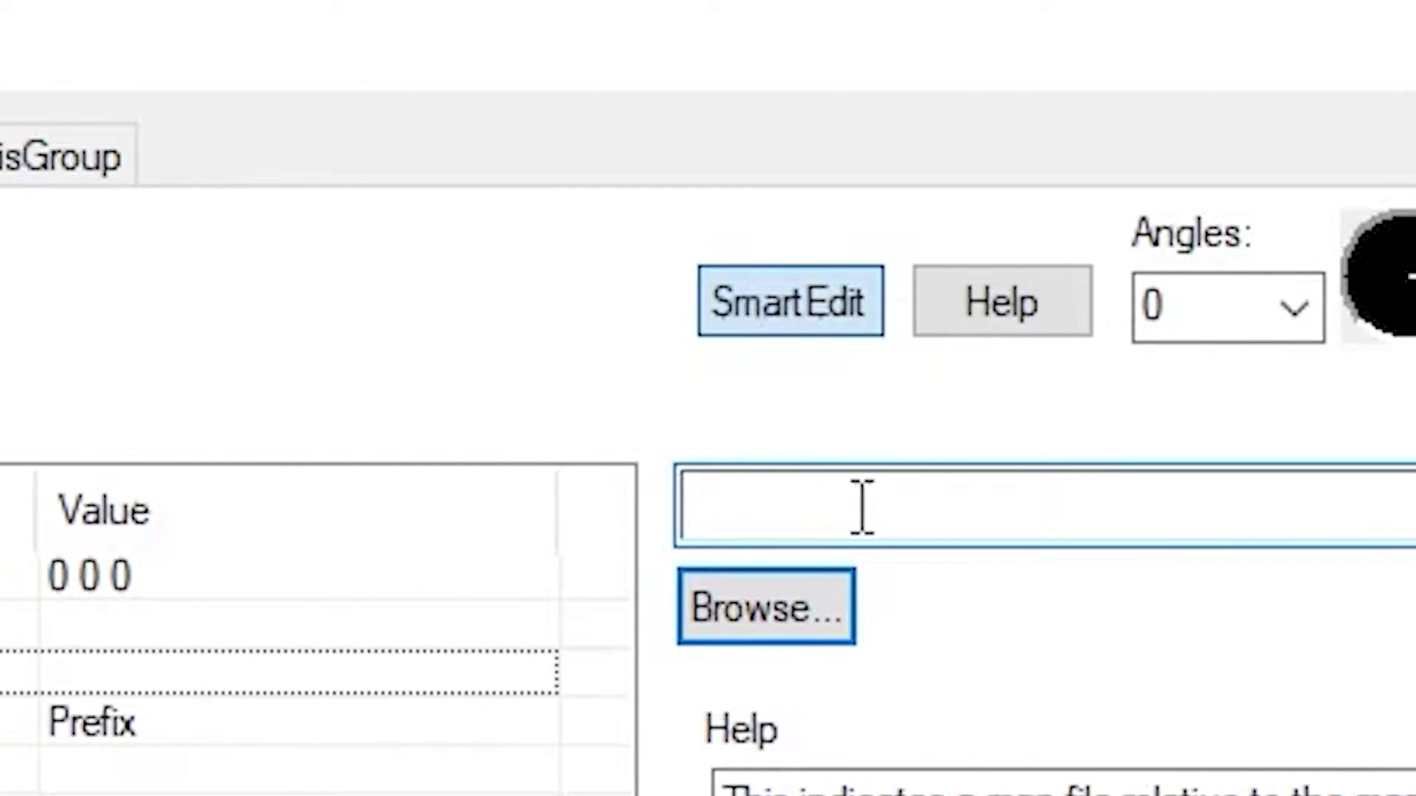
{"action": "type", "text": "instances/p2editor/door_frame_black.vmf"}
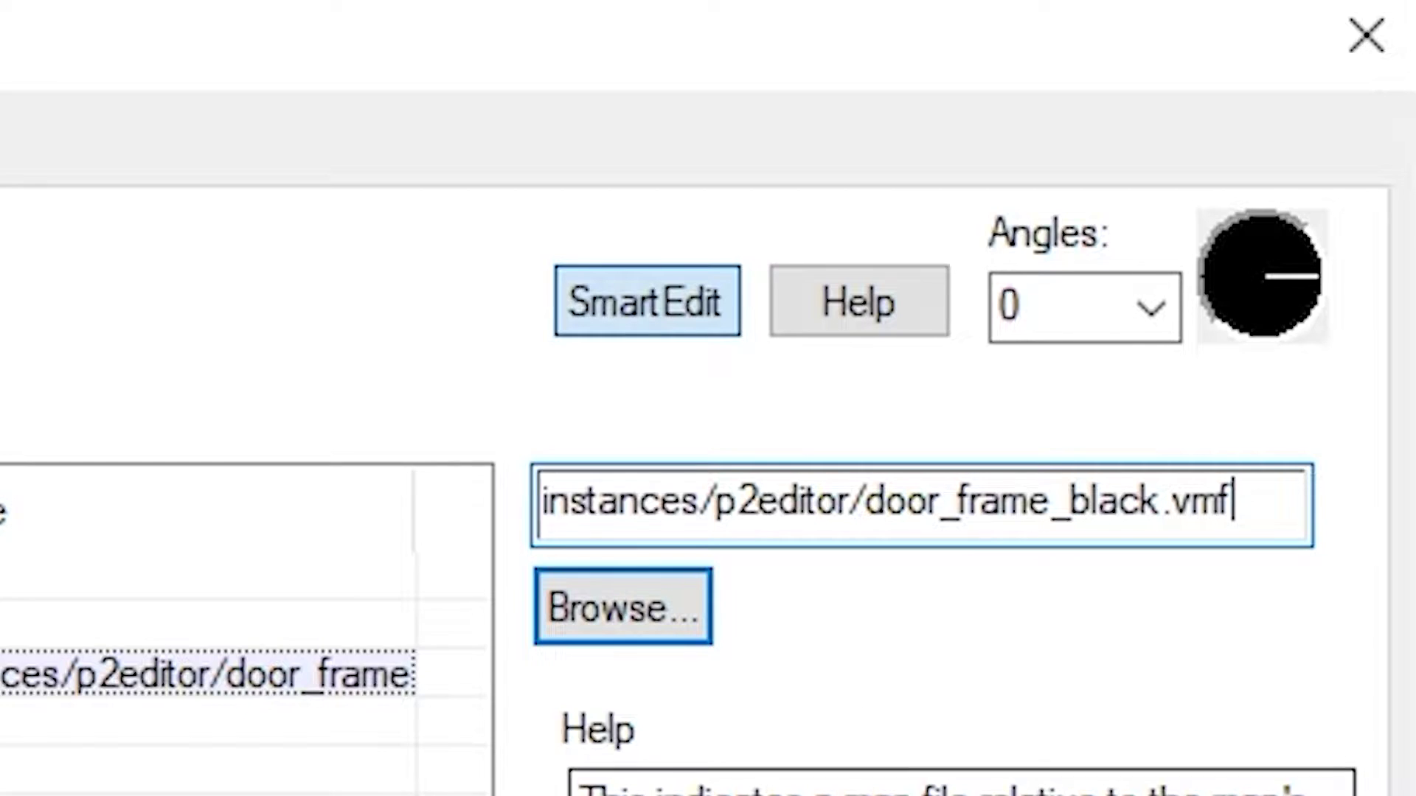
{"action": "key", "text": "Return"}
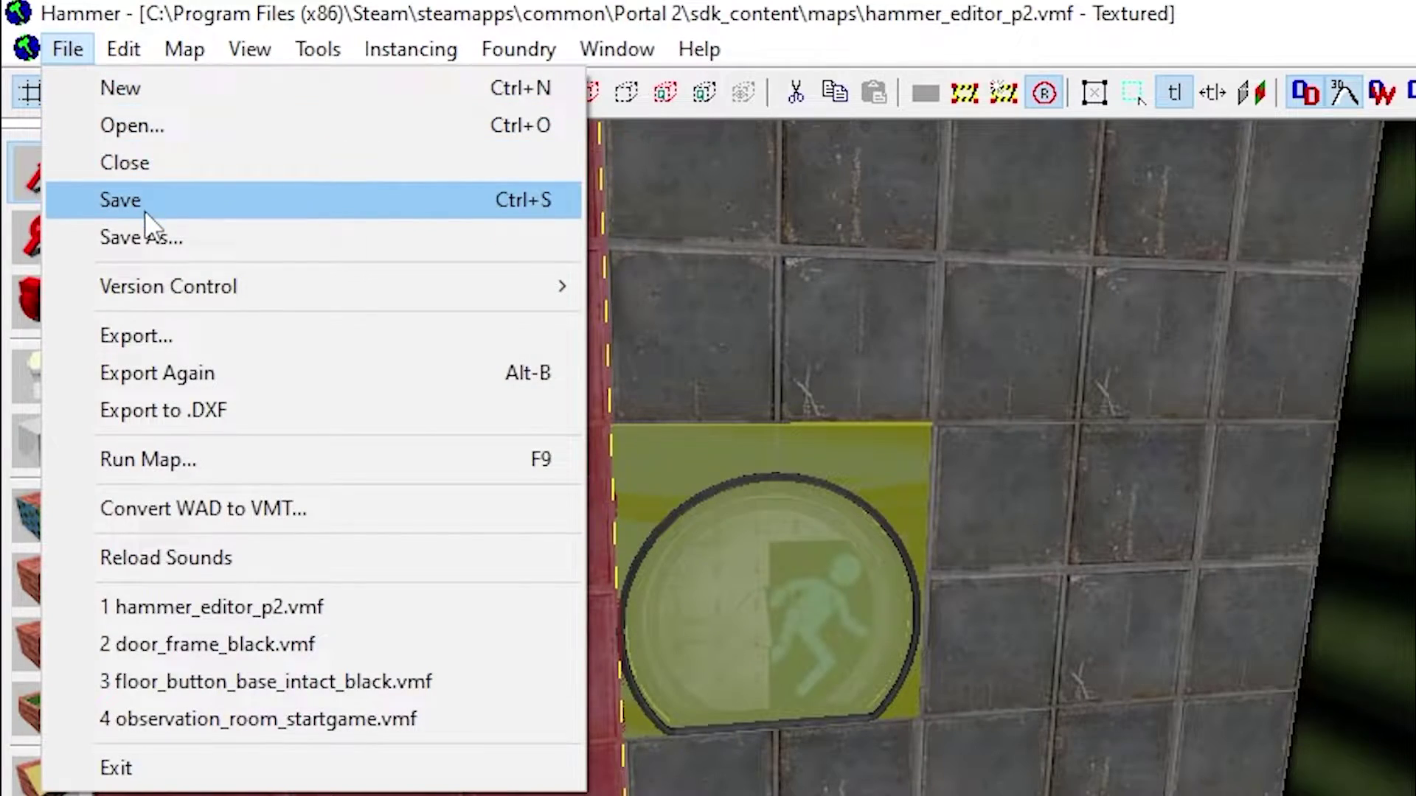
Save the map hammer_editor_p2.vmf.
{"action": "left_click", "coordinate": [145, 234]}
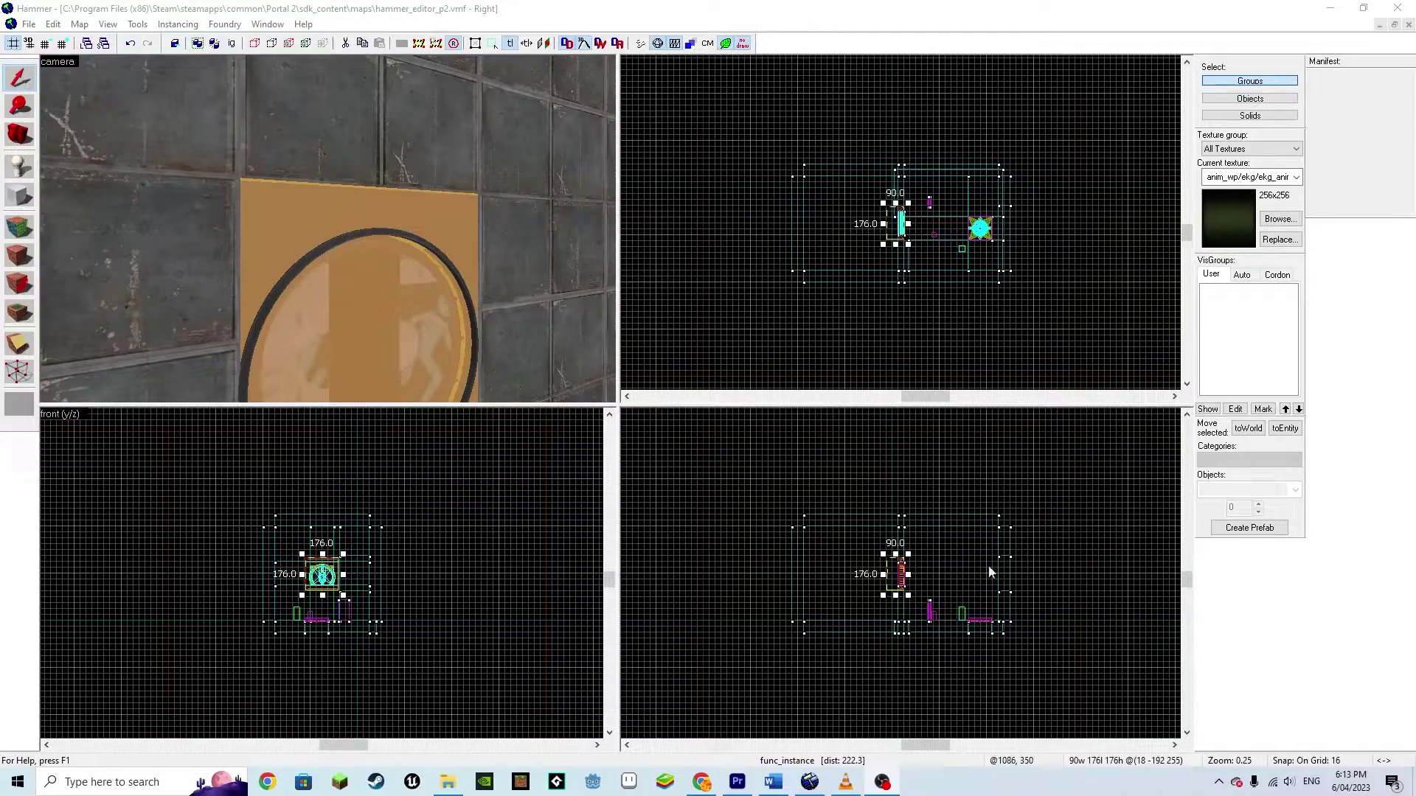
Select the door frame instance in the side view and reduce the grid snap to 1 unit.
{"action": "scroll", "coordinate": [966, 574], "scroll_direction": "up", "scroll_amount": 9}
{"action": "left_click", "coordinate": [954, 575]}
{"action": "left_click", "coordinate": [914, 596]}
{"action": "left_click_drag", "start_coordinate": [906, 596], "coordinate": [743, 589]}
{"action": "key", "text": "bracketleft"}
{"action": "key", "text": "bracketleft"}
{"action": "key", "text": "bracketleft"}
{"action": "key", "text": "bracketleft"}
Fine-tune the position of the door frame instance so that it lines up with the door.
{"action": "scroll", "coordinate": [902, 606], "scroll_direction": "up", "scroll_amount": 12}
{"action": "key", "text": "z"}
{"action": "key", "text": "w"}
{"action": "key", "text": "z"}
{"action": "scroll", "coordinate": [981, 603], "scroll_direction": "up", "scroll_amount": 5}
{"action": "key", "text": "z"}
{"action": "key", "text": "s"}
{"action": "key", "text": "z"}
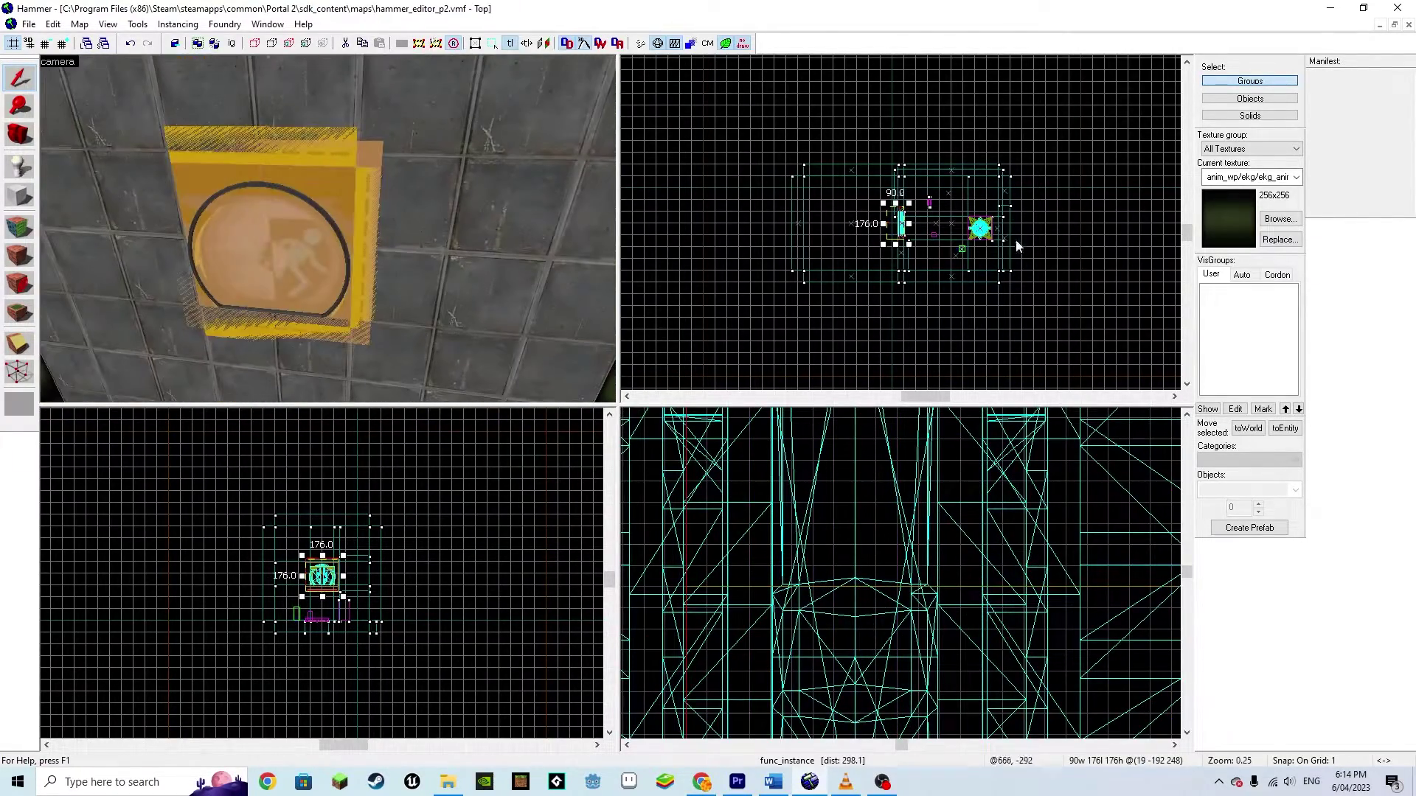
{"action": "scroll", "coordinate": [893, 637], "scroll_direction": "down", "scroll_amount": 6}
{"action": "scroll", "coordinate": [323, 591], "scroll_direction": "up", "scroll_amount": 14}
{"action": "left_click_drag", "start_coordinate": [377, 470], "coordinate": [367, 470]}
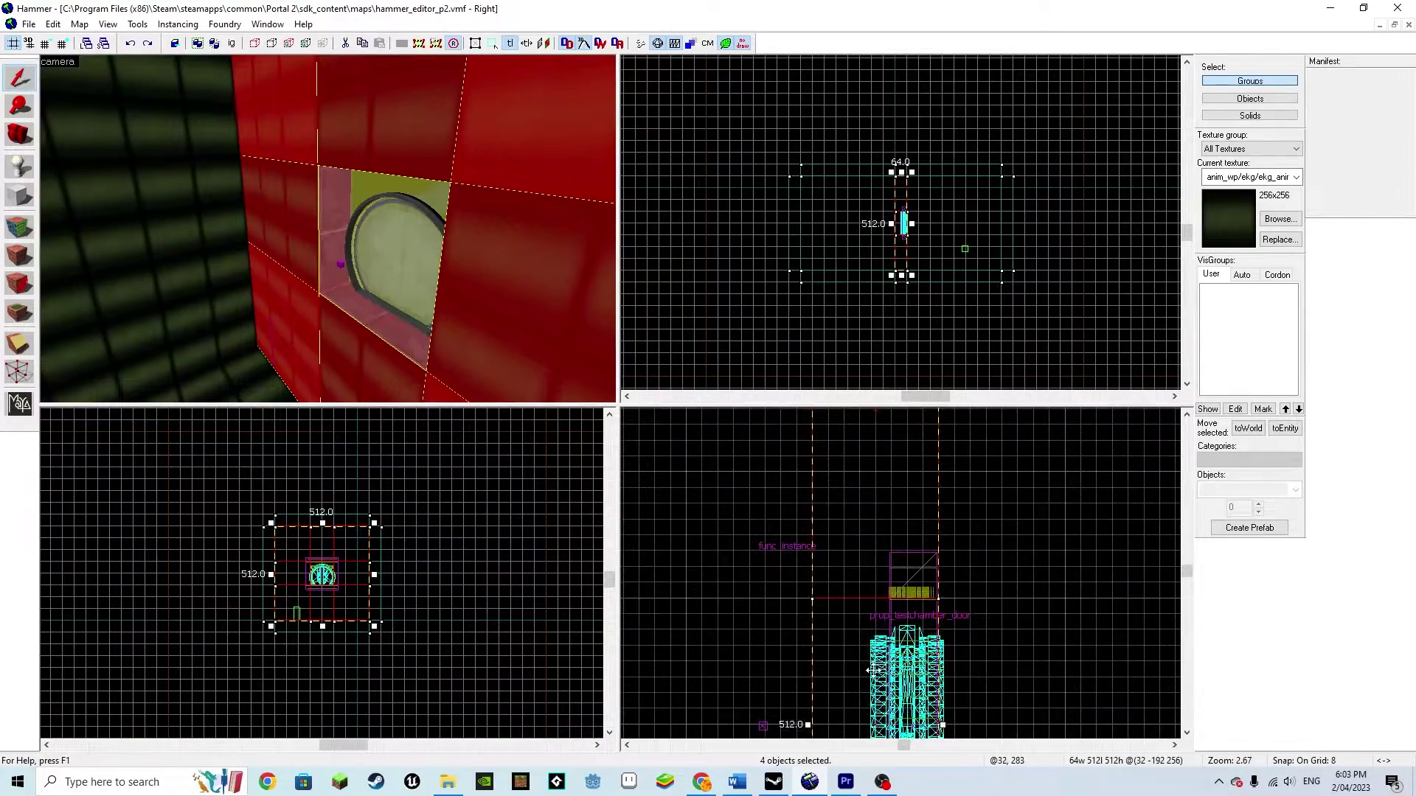
Reduce the thickness of the four dividing wall brushes to 40 units.
{"action": "scroll", "coordinate": [872, 670], "scroll_direction": "down", "scroll_amount": 2}
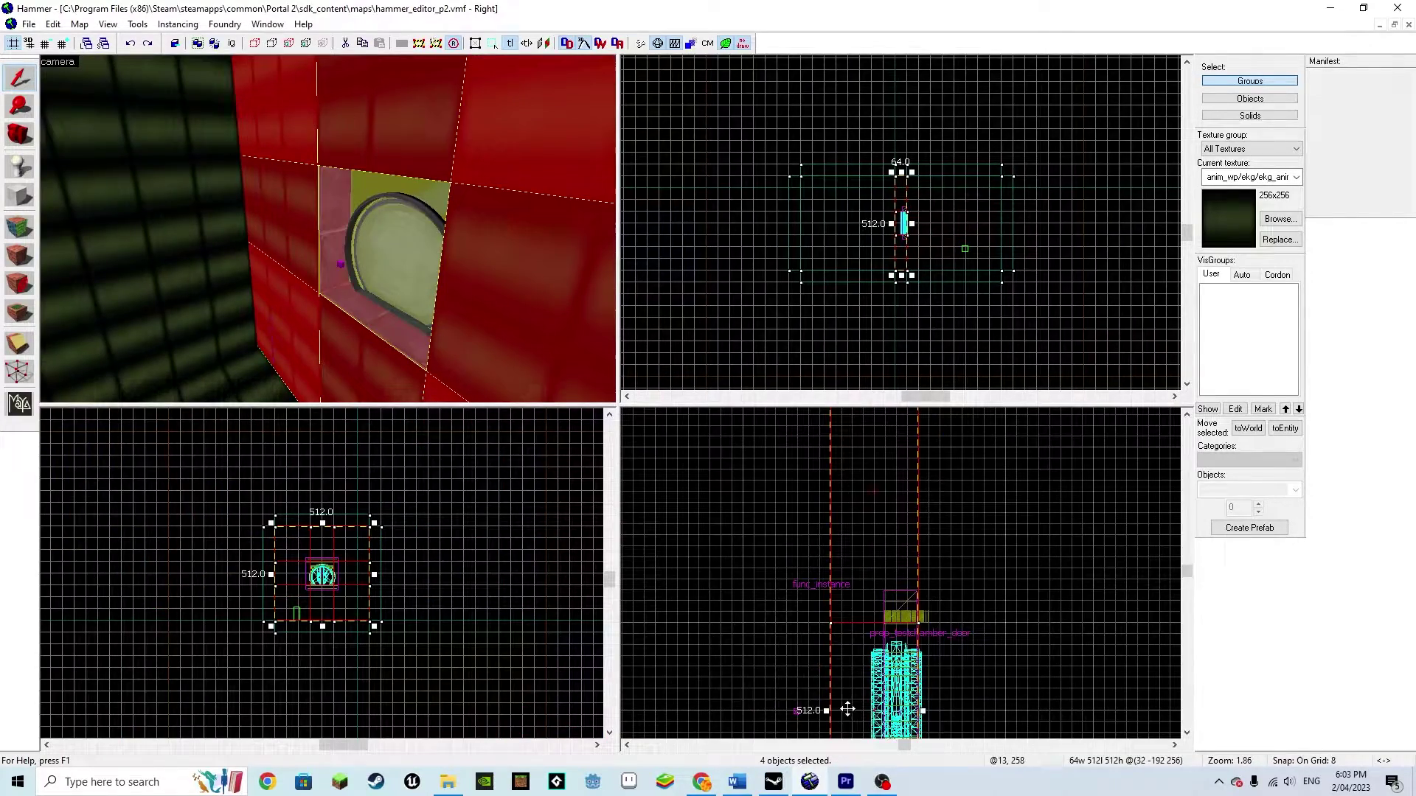
{"action": "left_click_drag", "start_coordinate": [830, 710], "coordinate": [864, 710]}
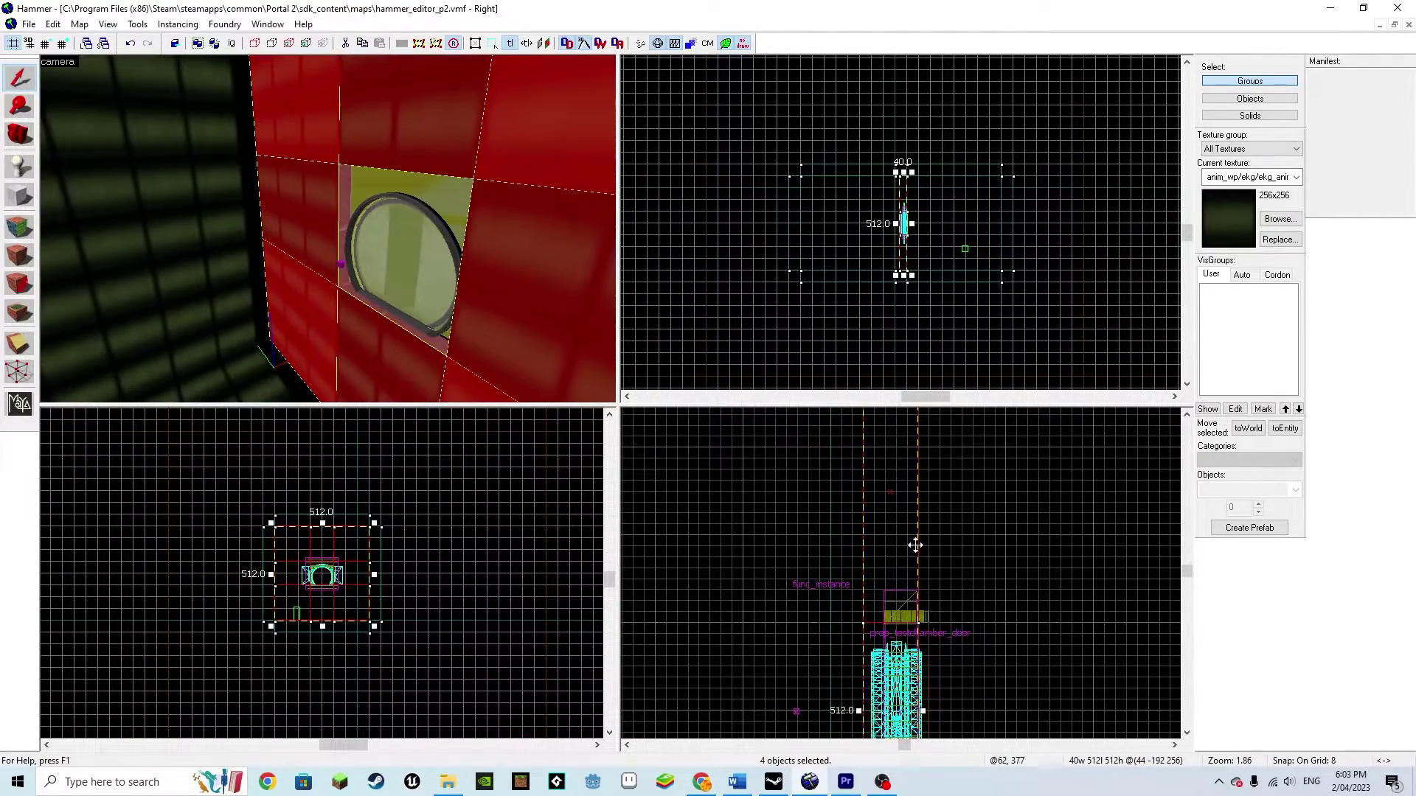
Bring the second room's five brushes flush against the thinned dividing wall.
{"action": "scroll", "coordinate": [915, 582], "scroll_direction": "down", "scroll_amount": 4}
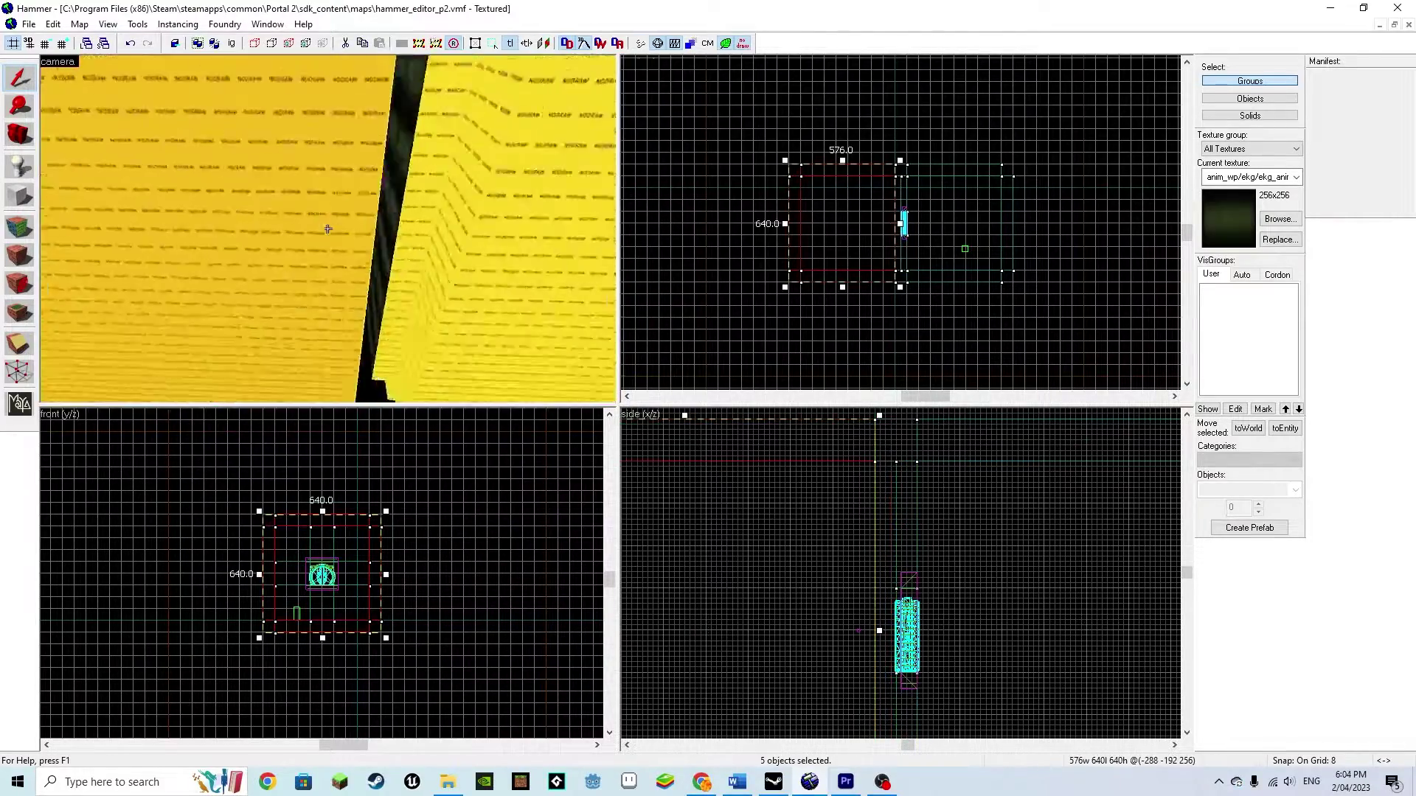
{"action": "scroll", "coordinate": [900, 221], "scroll_direction": "up", "scroll_amount": 2}
{"action": "scroll", "coordinate": [856, 582], "scroll_direction": "up", "scroll_amount": 3}
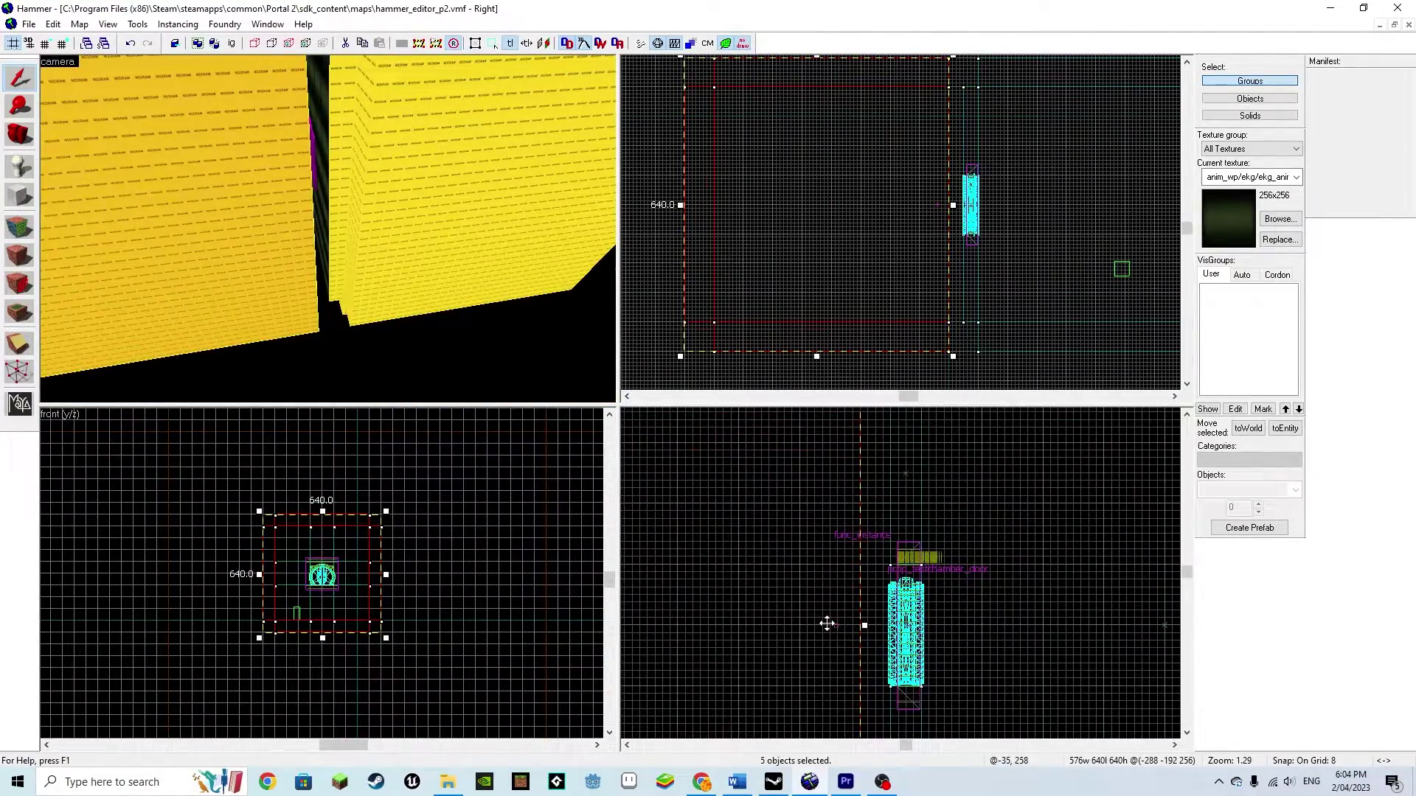
{"action": "scroll", "coordinate": [847, 610], "scroll_direction": "up", "scroll_amount": 2}
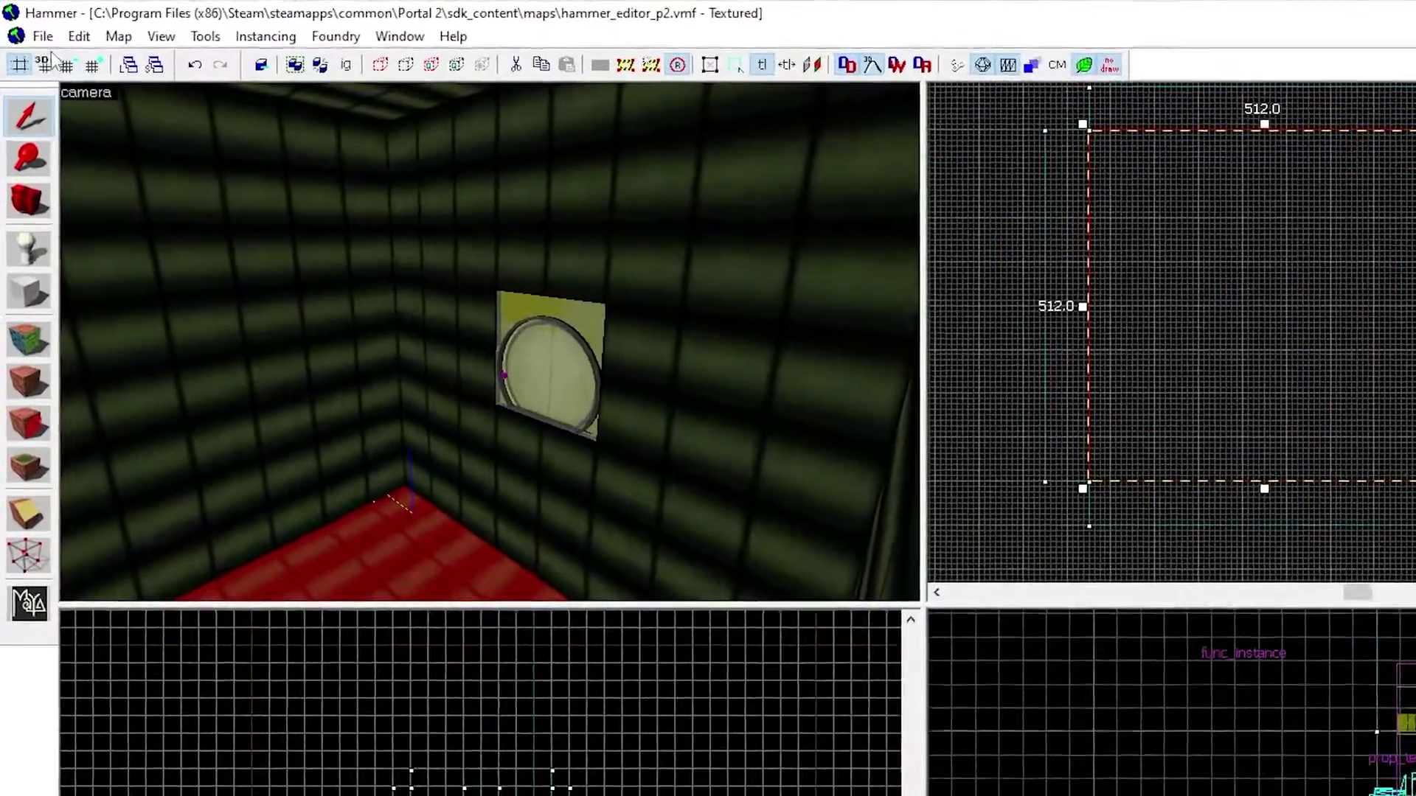
Run the map to test the door between the two rooms.
{"action": "left_click", "coordinate": [29, 23]}
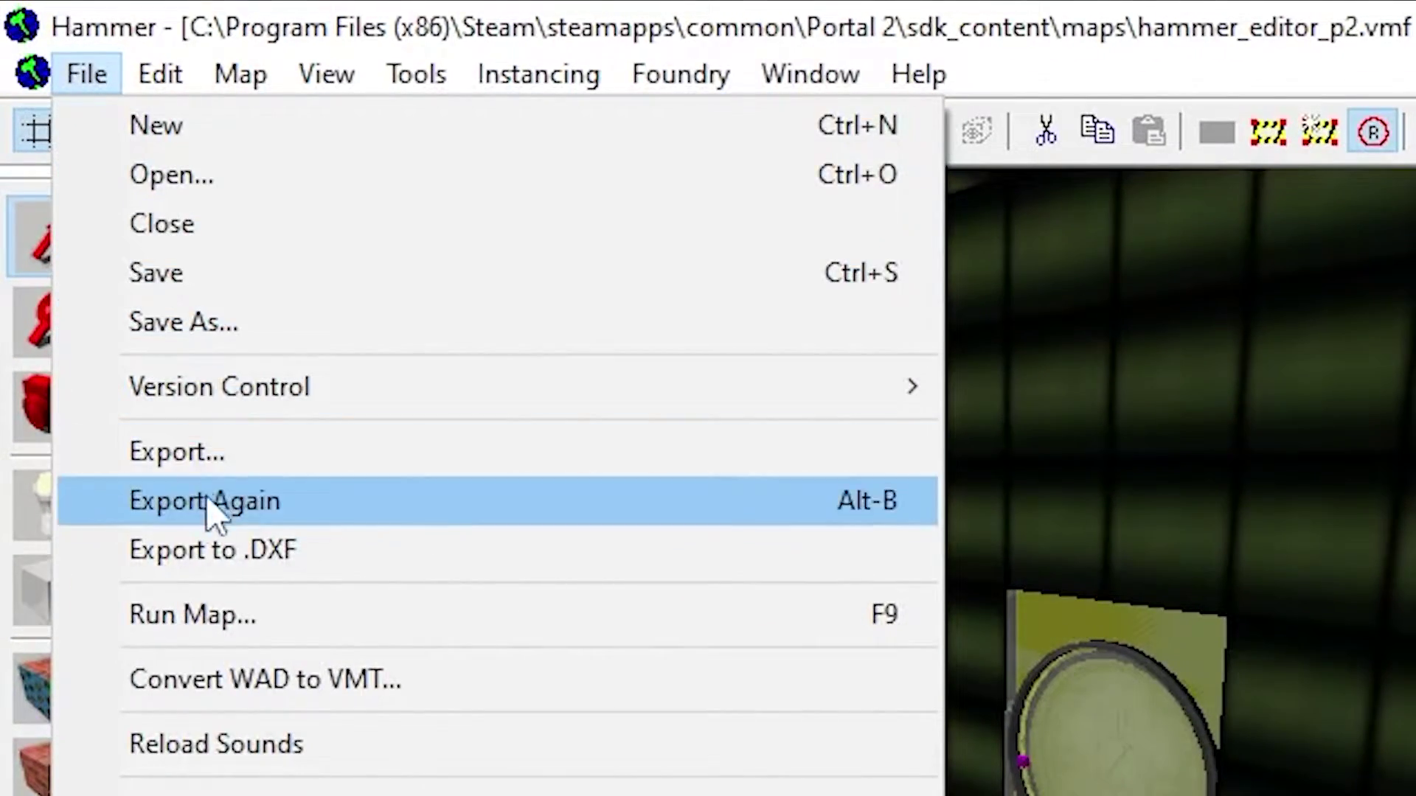
{"action": "left_click", "coordinate": [221, 614]}
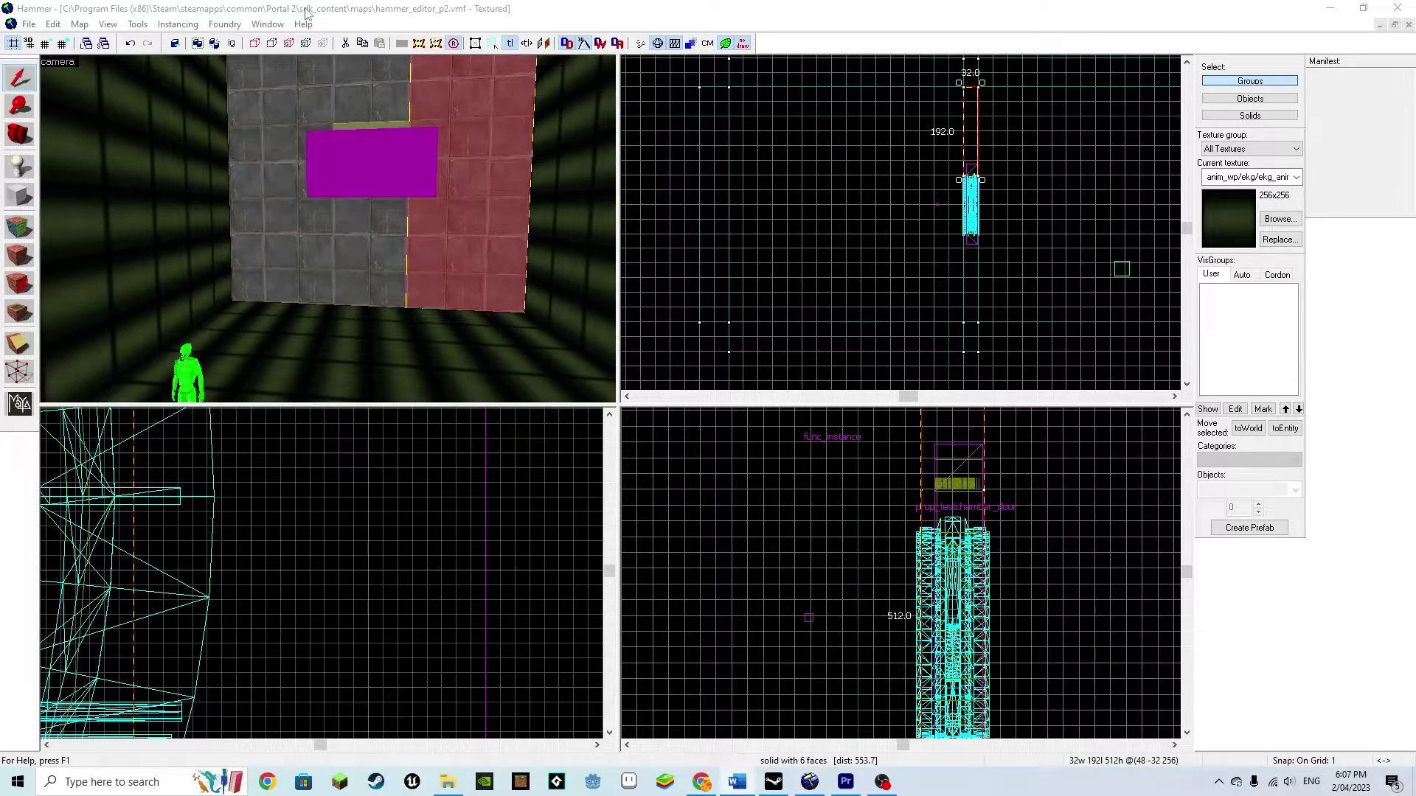
Place an entity on the floor in front of the door wall and set its class to prop_button.
{"action": "left_click", "coordinate": [332, 362]}
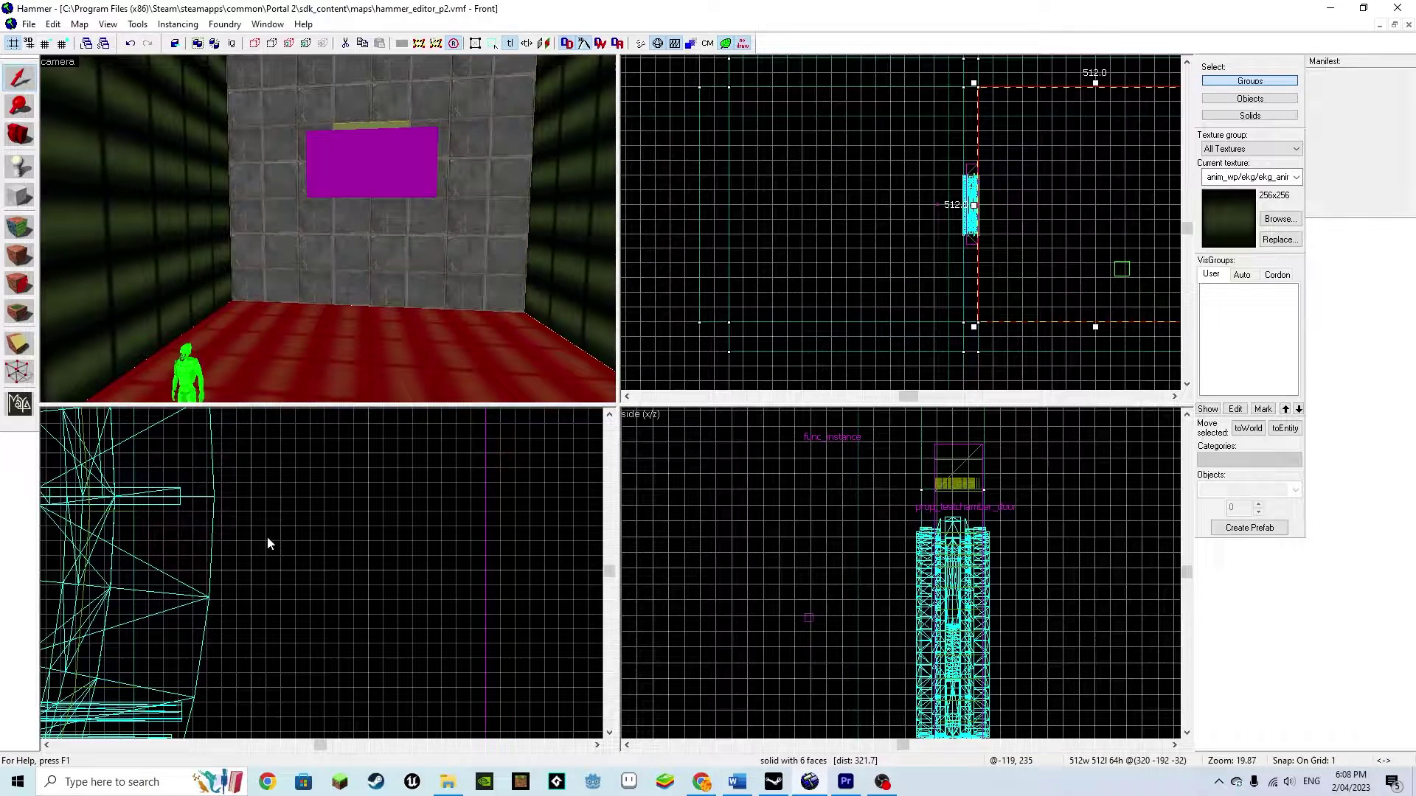
{"action": "type", "text": "button"}
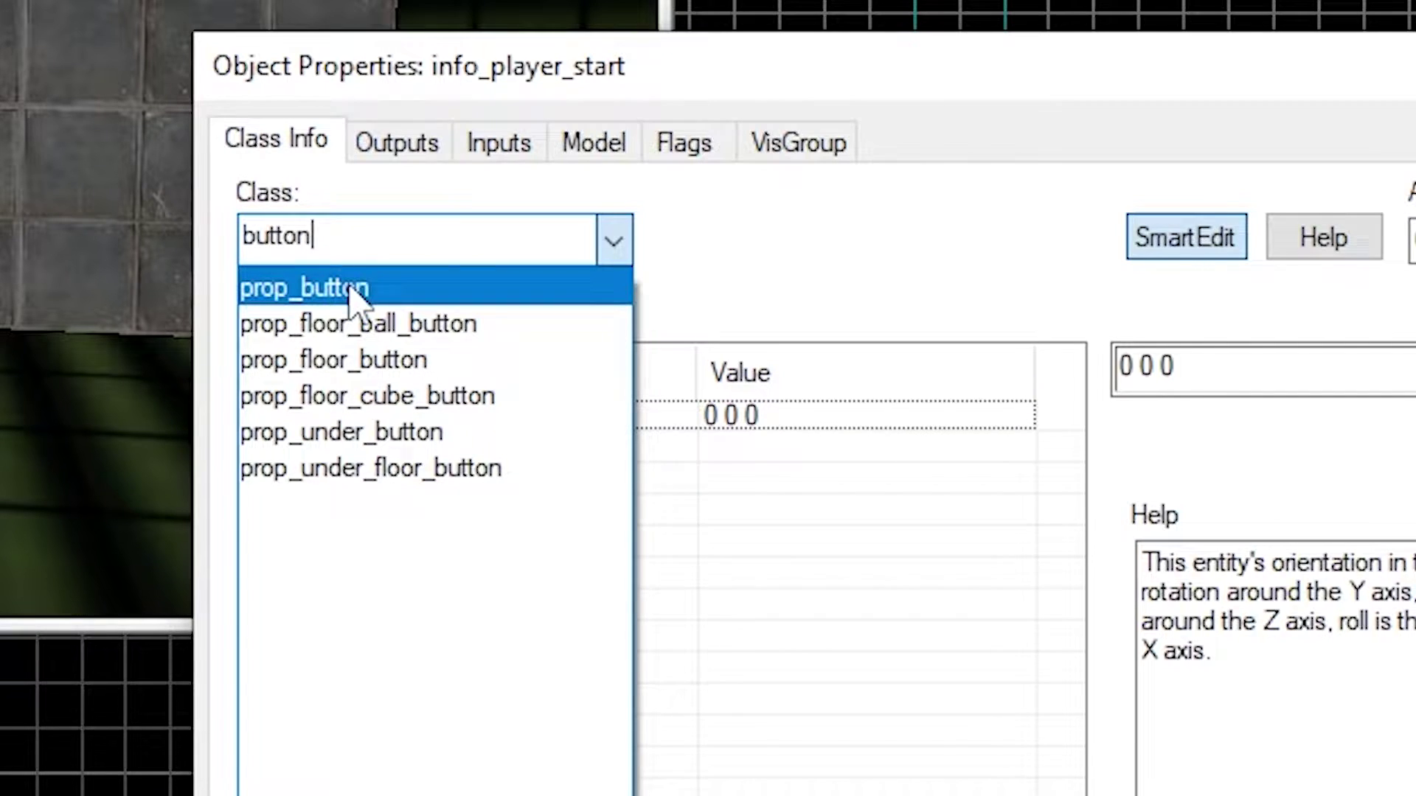
{"action": "left_click", "coordinate": [354, 292]}
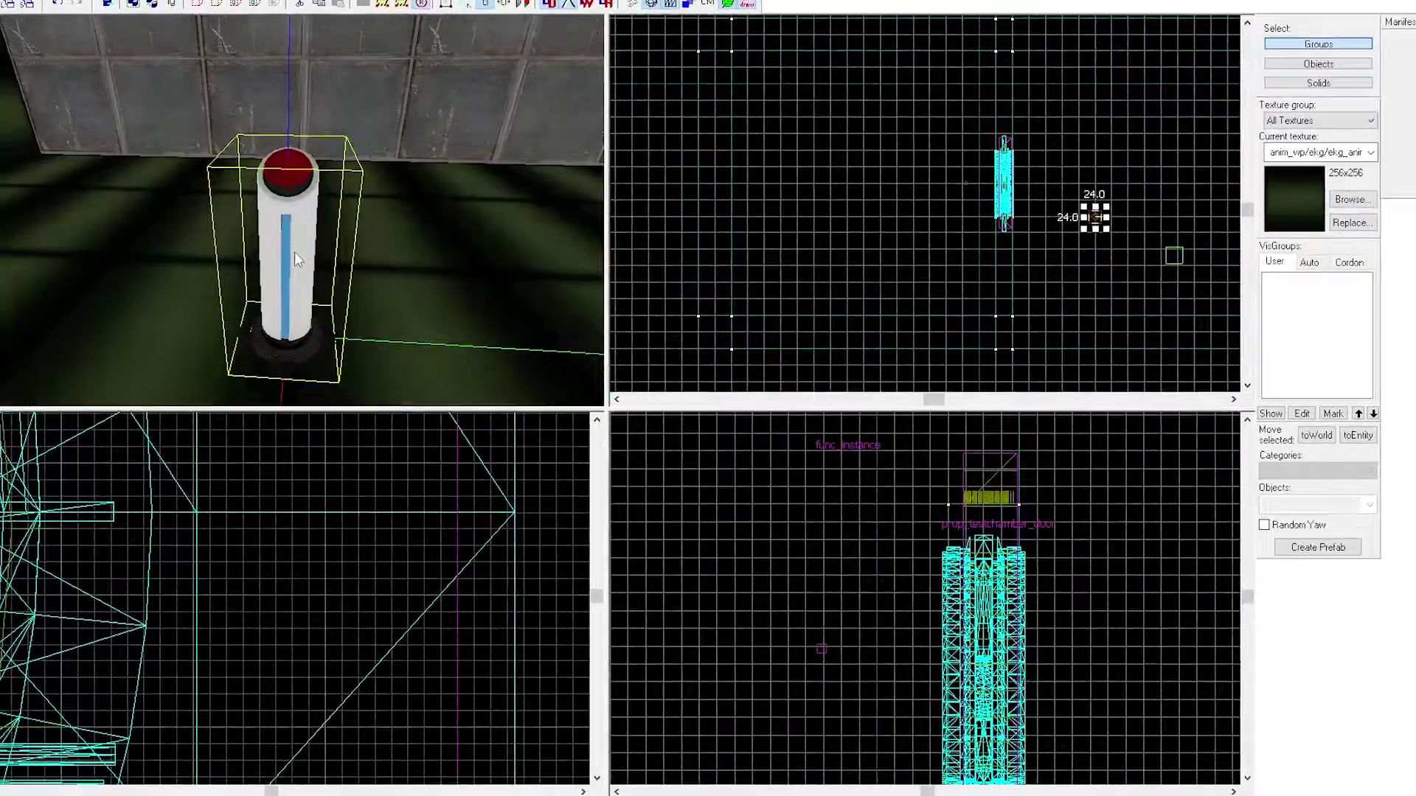
Add an OnPressed output to the prop_button entity.
{"action": "double_click", "coordinate": [294, 250]}
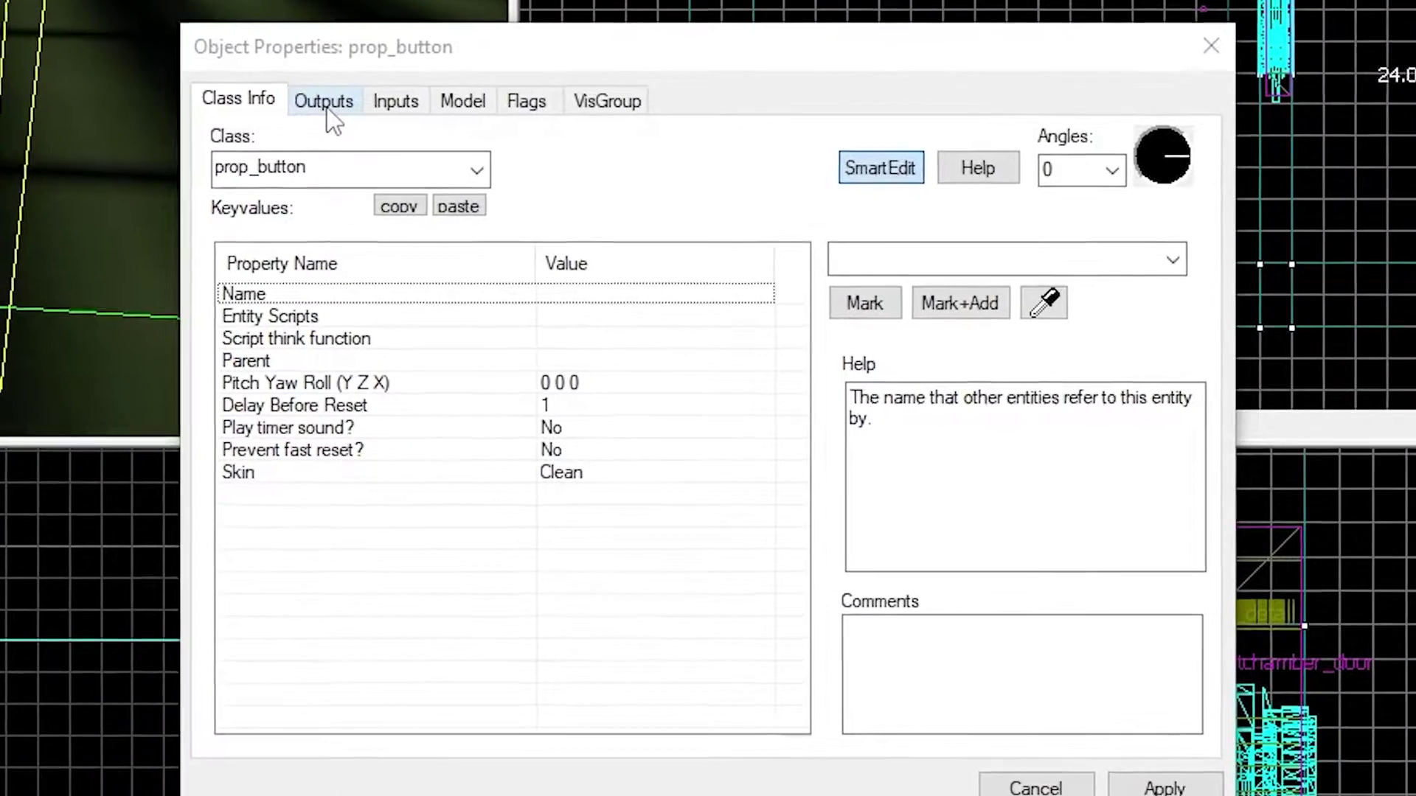
{"action": "left_click", "coordinate": [326, 107]}
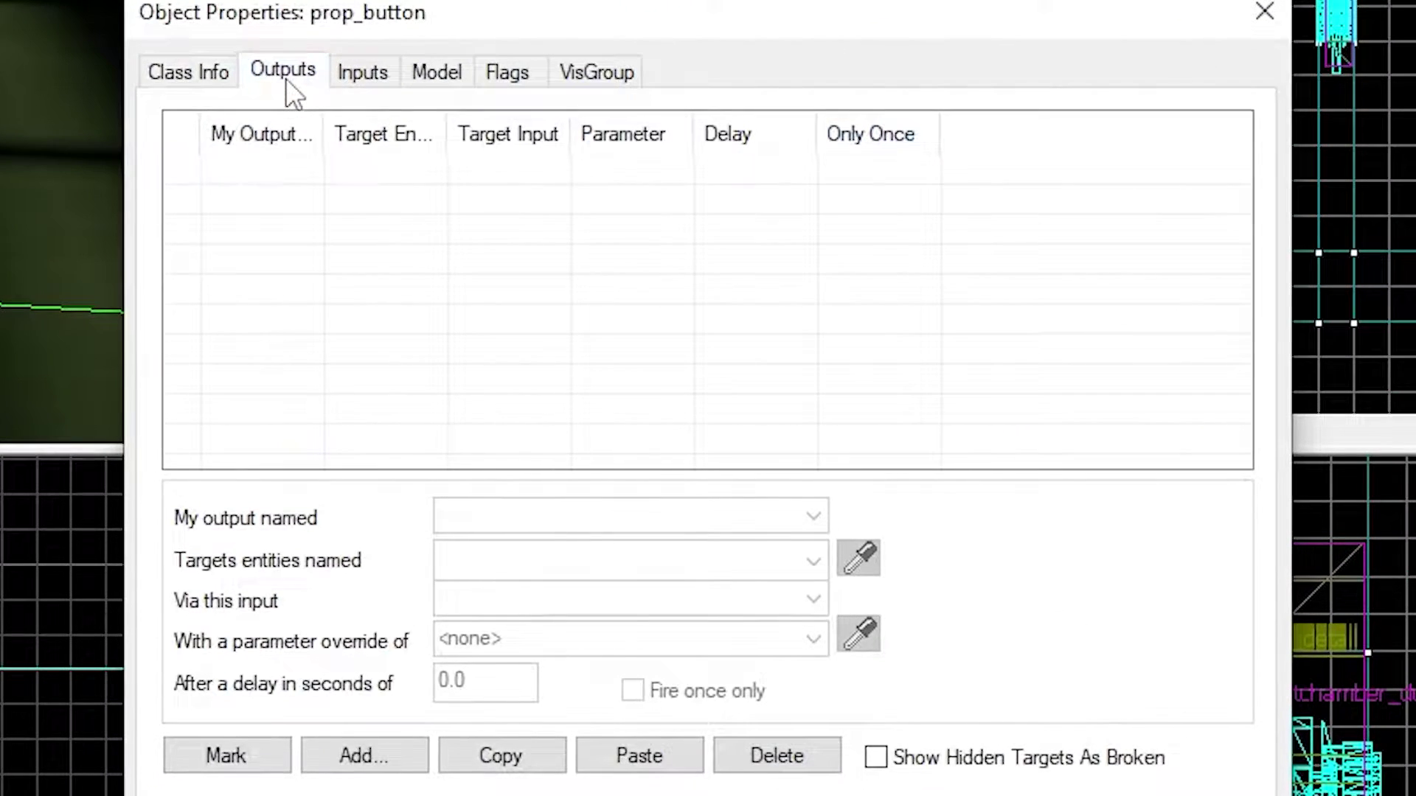
{"action": "left_click", "coordinate": [361, 767]}
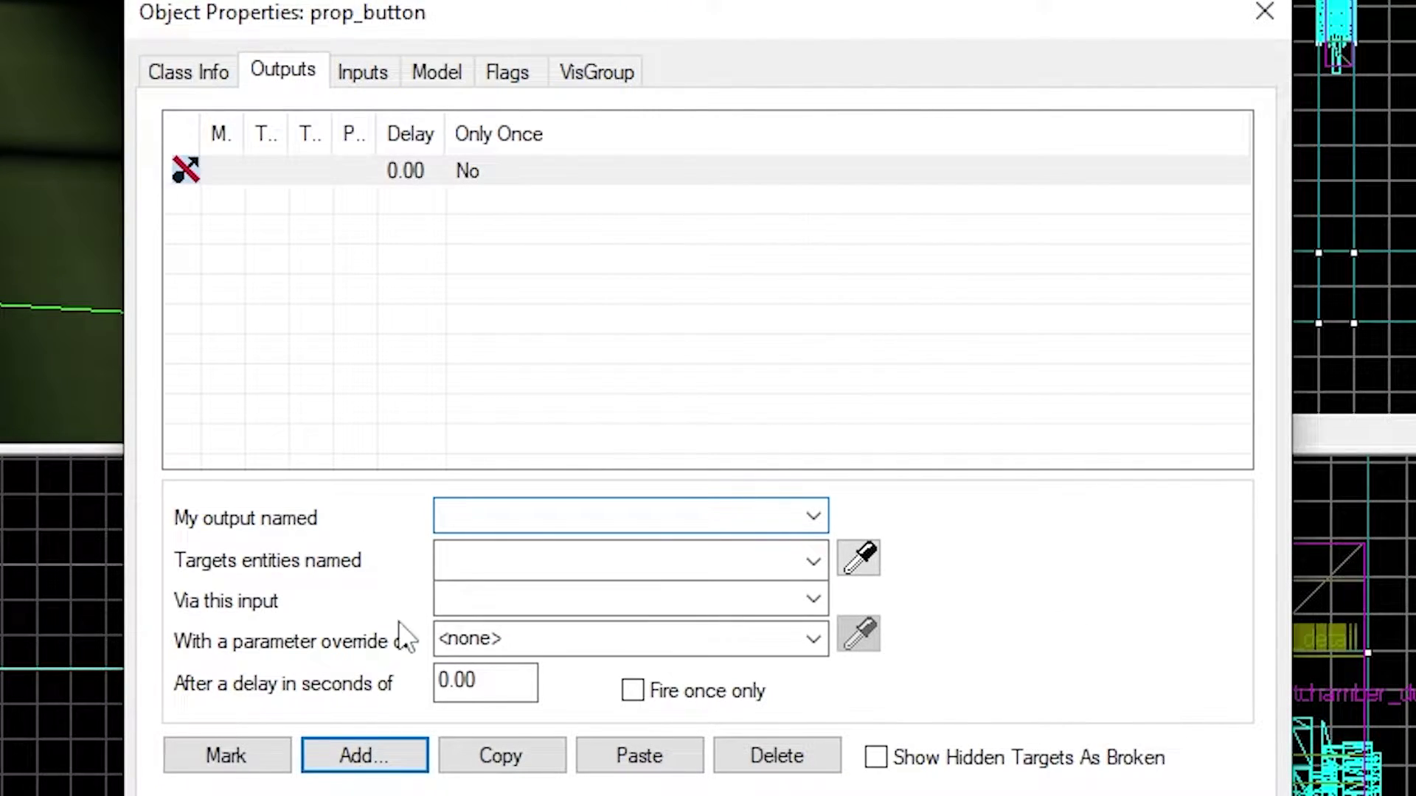
{"action": "left_click", "coordinate": [816, 516]}
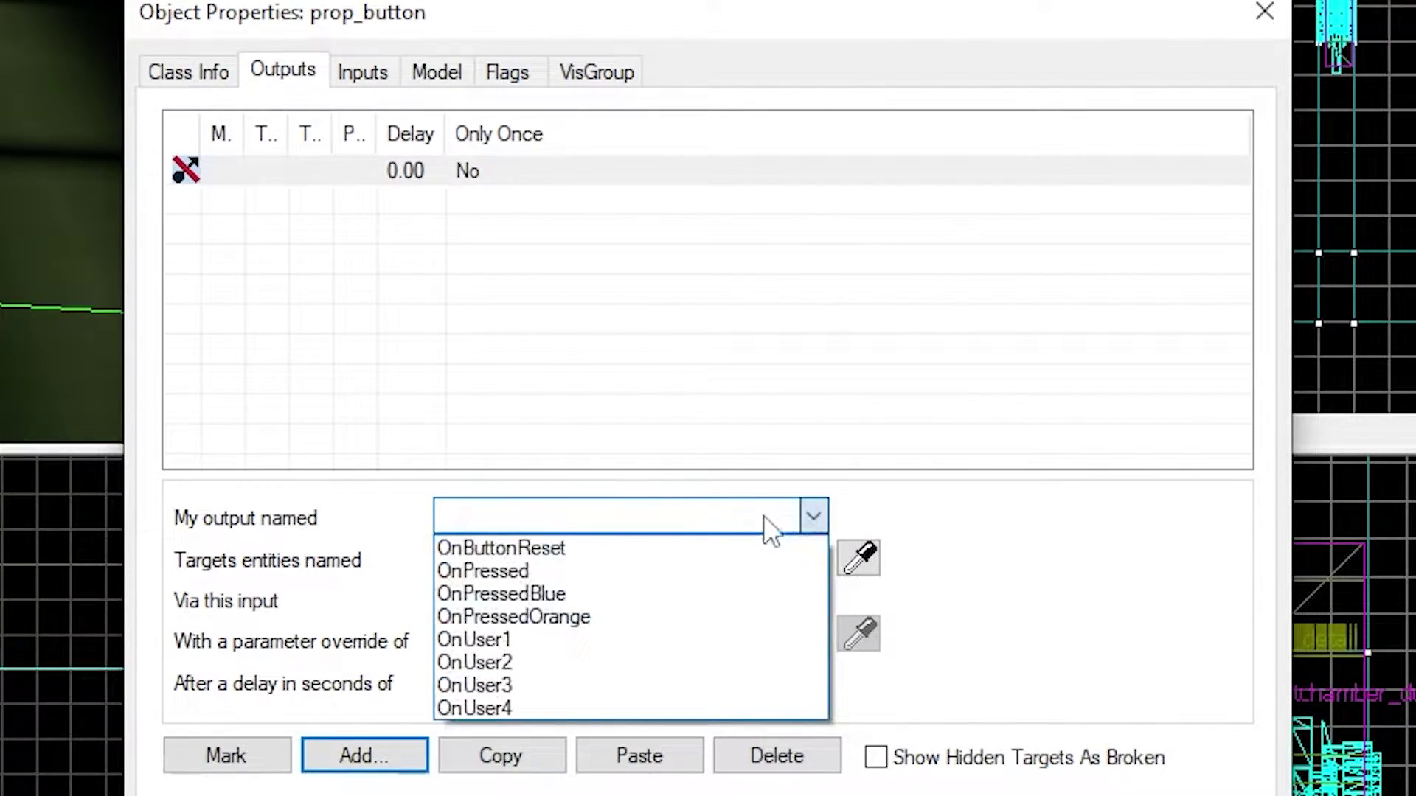
{"action": "left_click", "coordinate": [559, 573]}
{"action": "left_click", "coordinate": [815, 559]}
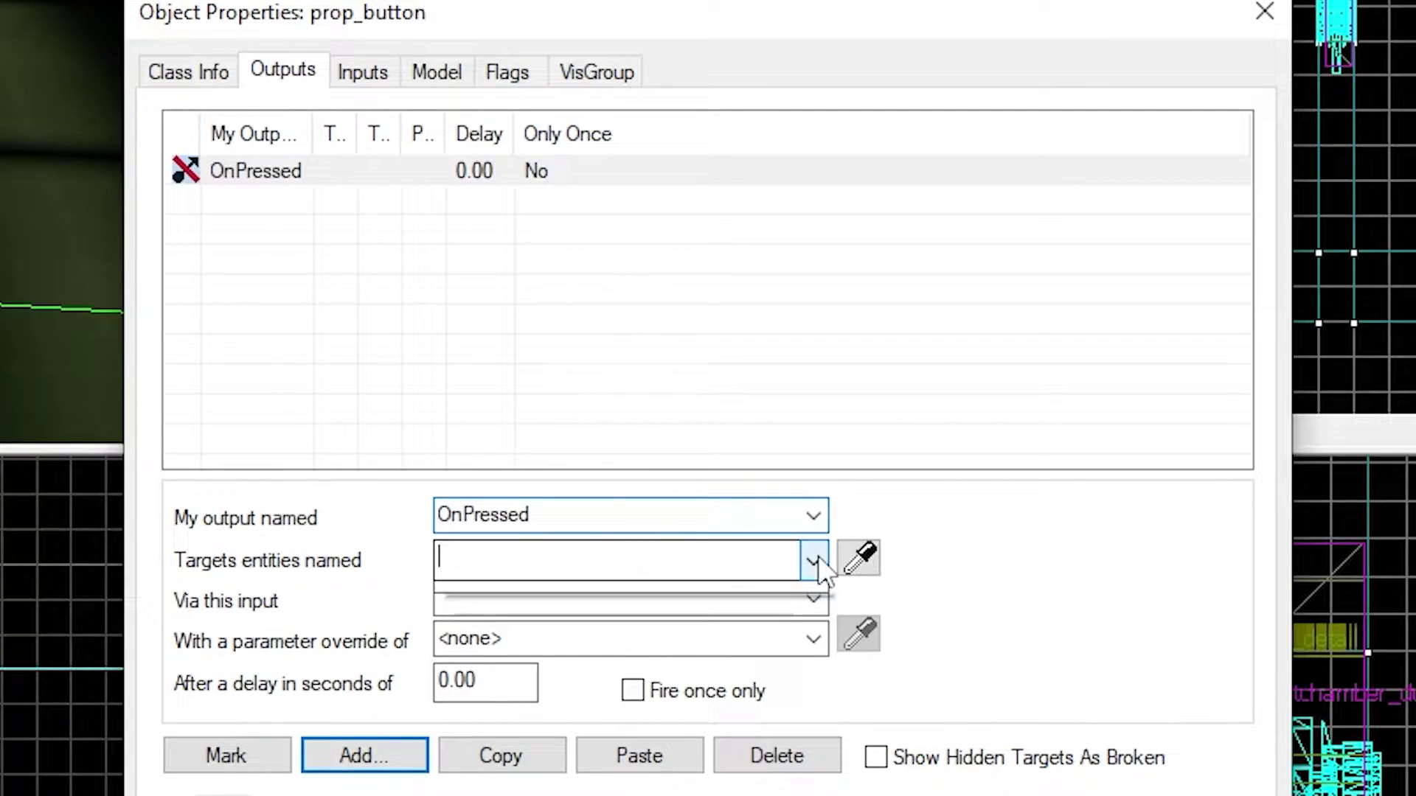
{"action": "left_click", "coordinate": [929, 590]}
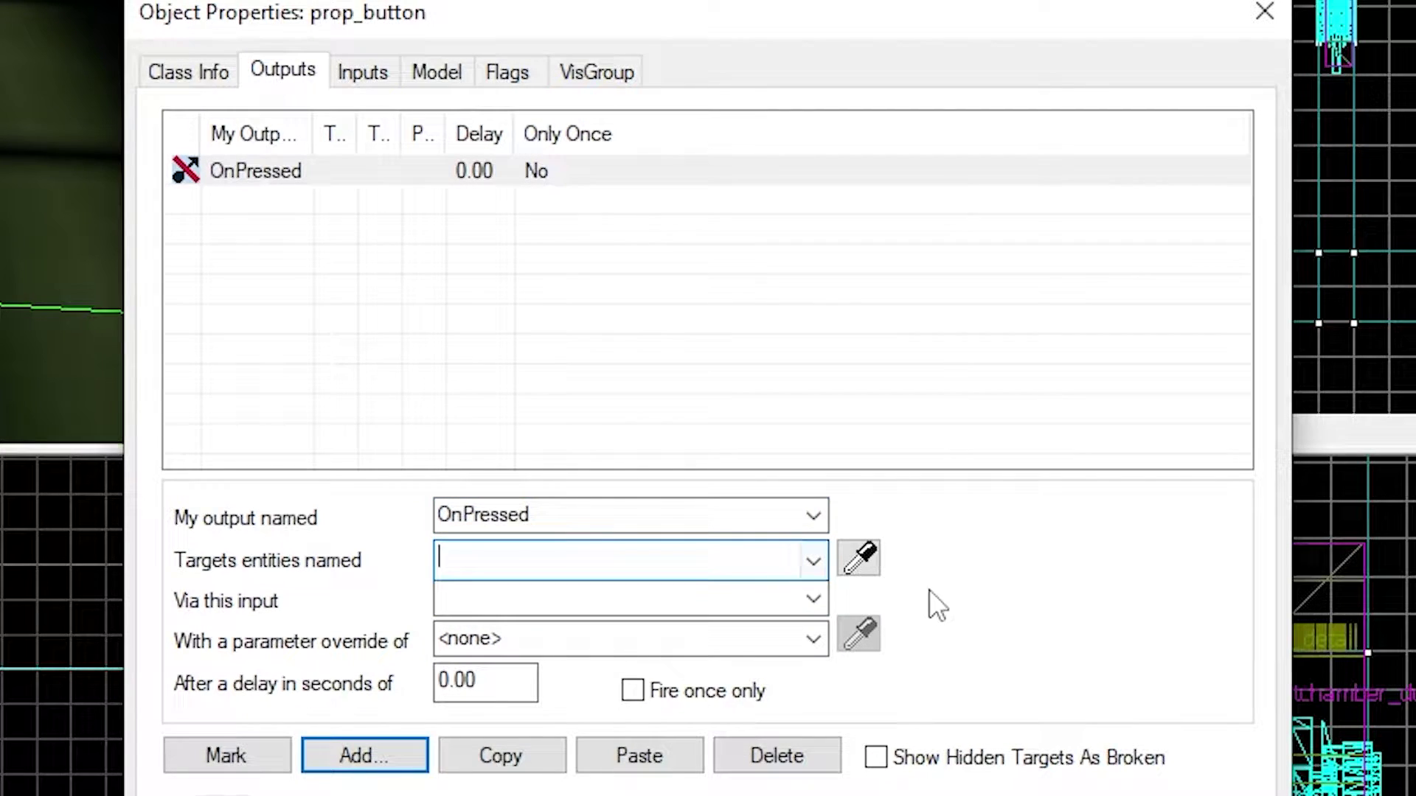
{"action": "left_click", "coordinate": [814, 599]}
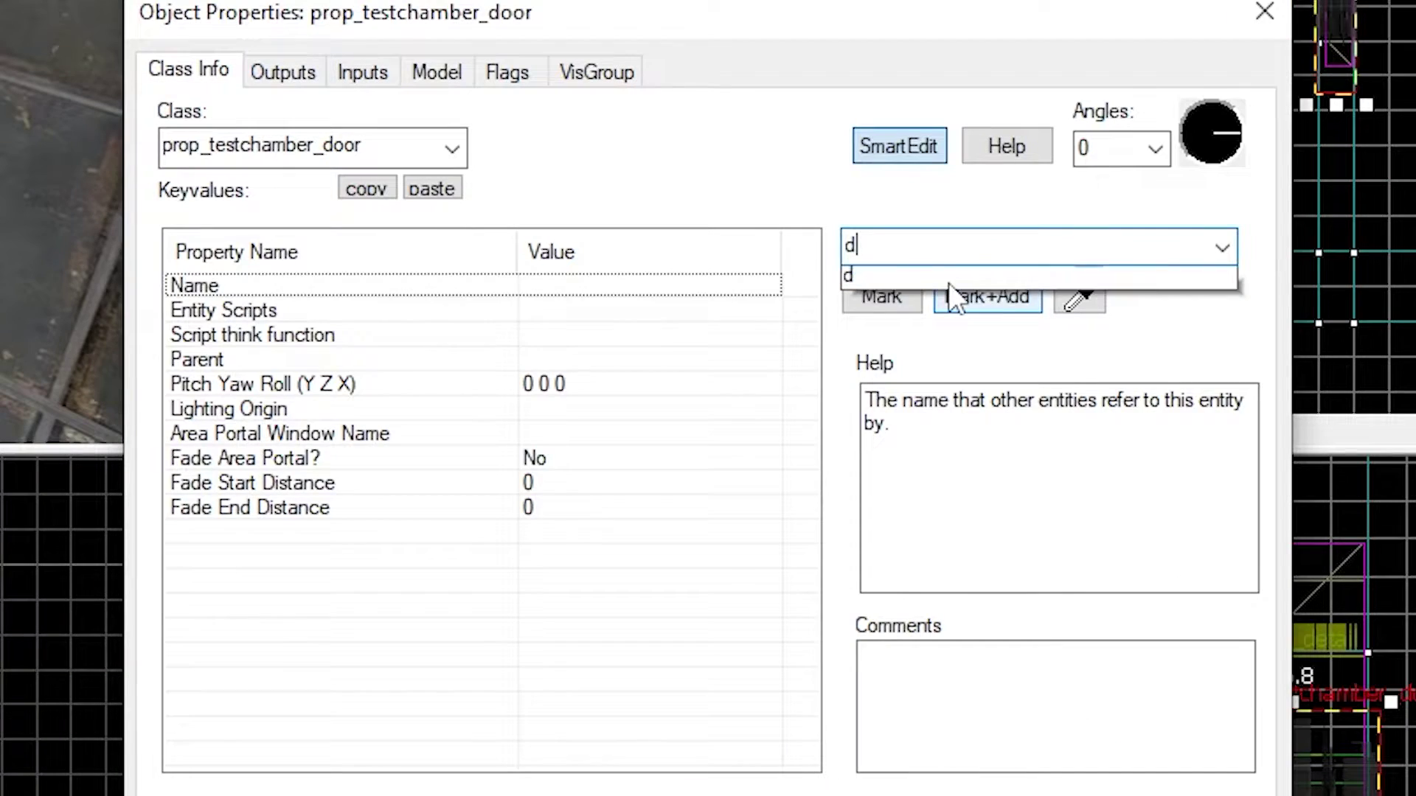
Name the prop_testchamber_door entity door01.
{"action": "type", "text": "oor01"}
{"action": "key", "text": "Return"}
{"action": "left_click", "coordinate": [1233, 795]}
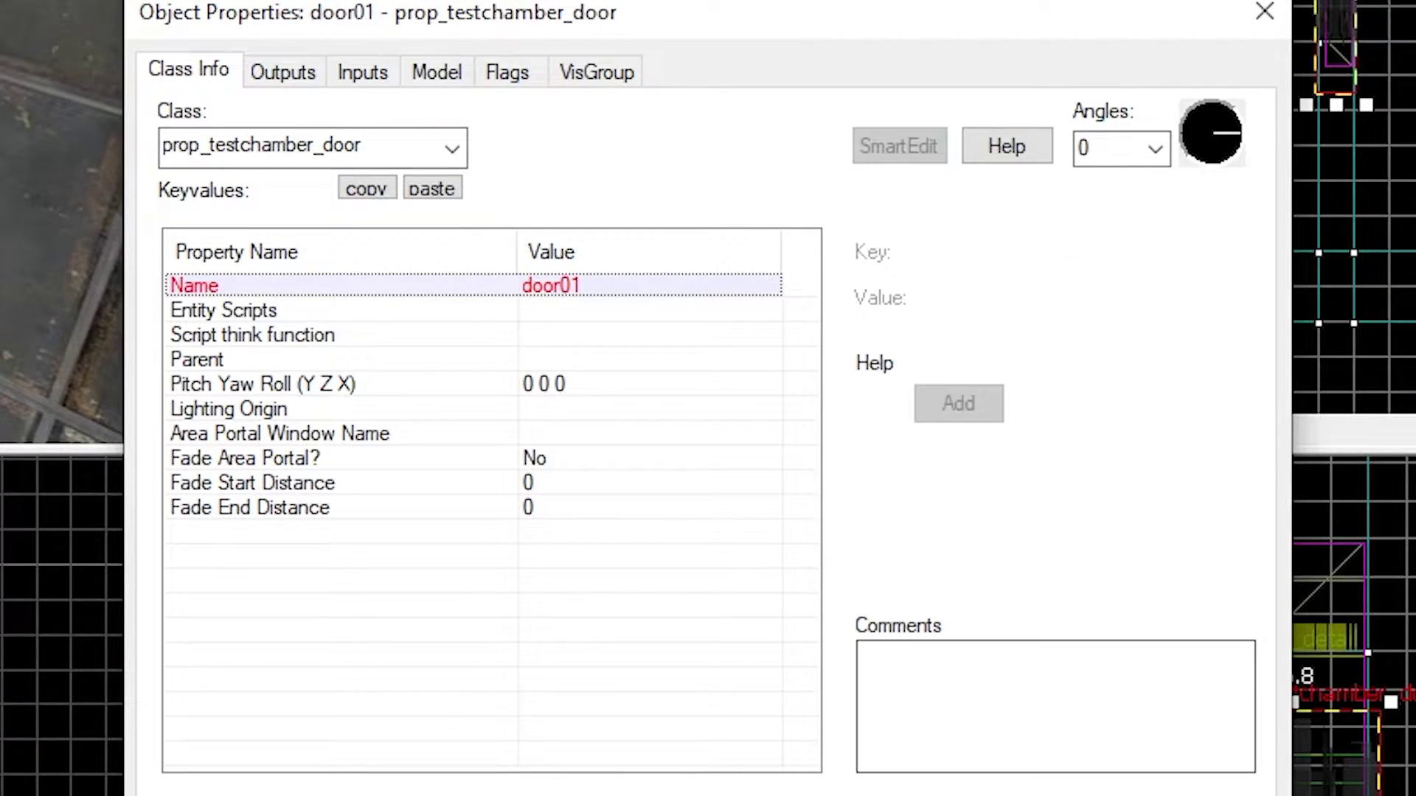
Target door01 with the button's OnPressed output and choose the input that opens the door.
{"action": "left_click", "coordinate": [813, 562]}
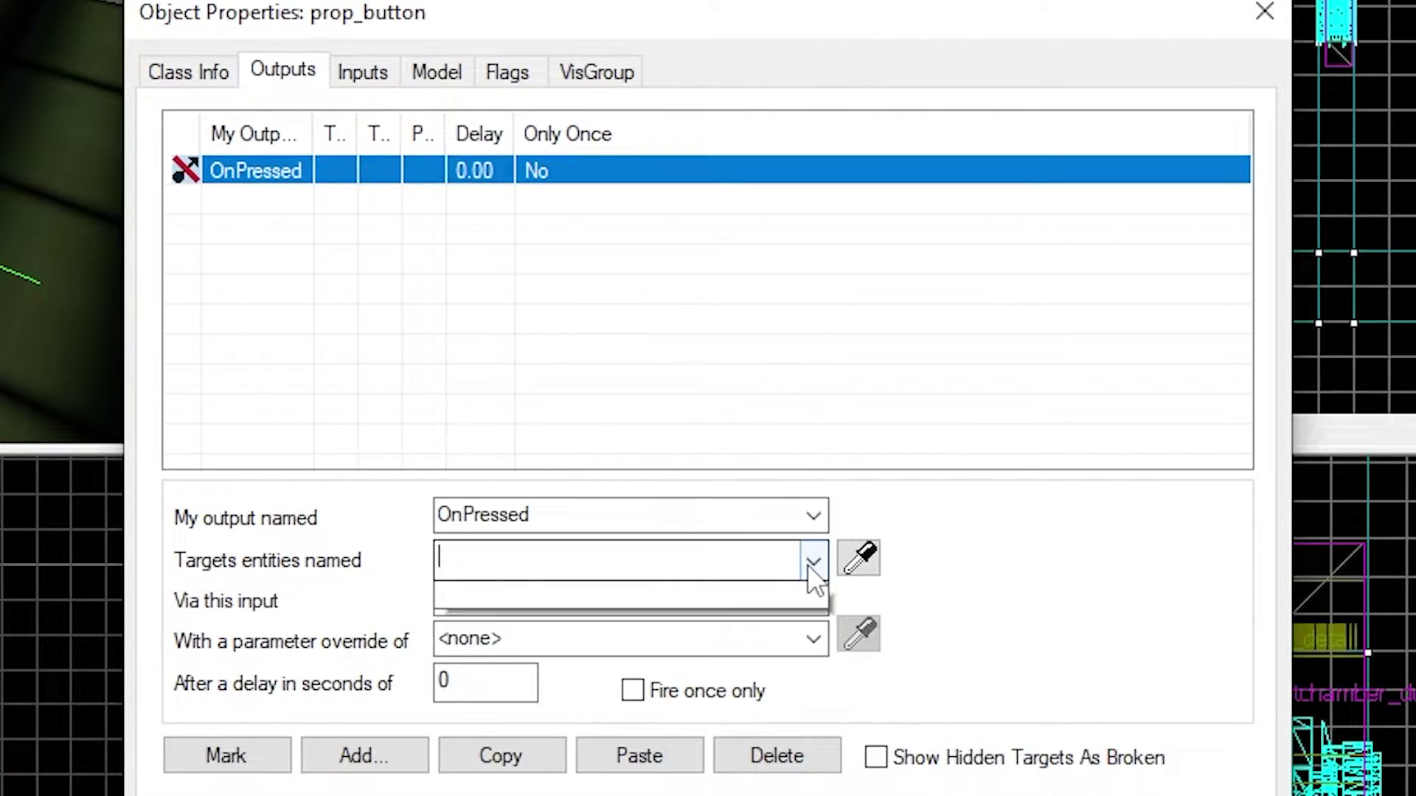
{"action": "left_click", "coordinate": [542, 594]}
{"action": "left_click", "coordinate": [814, 603]}
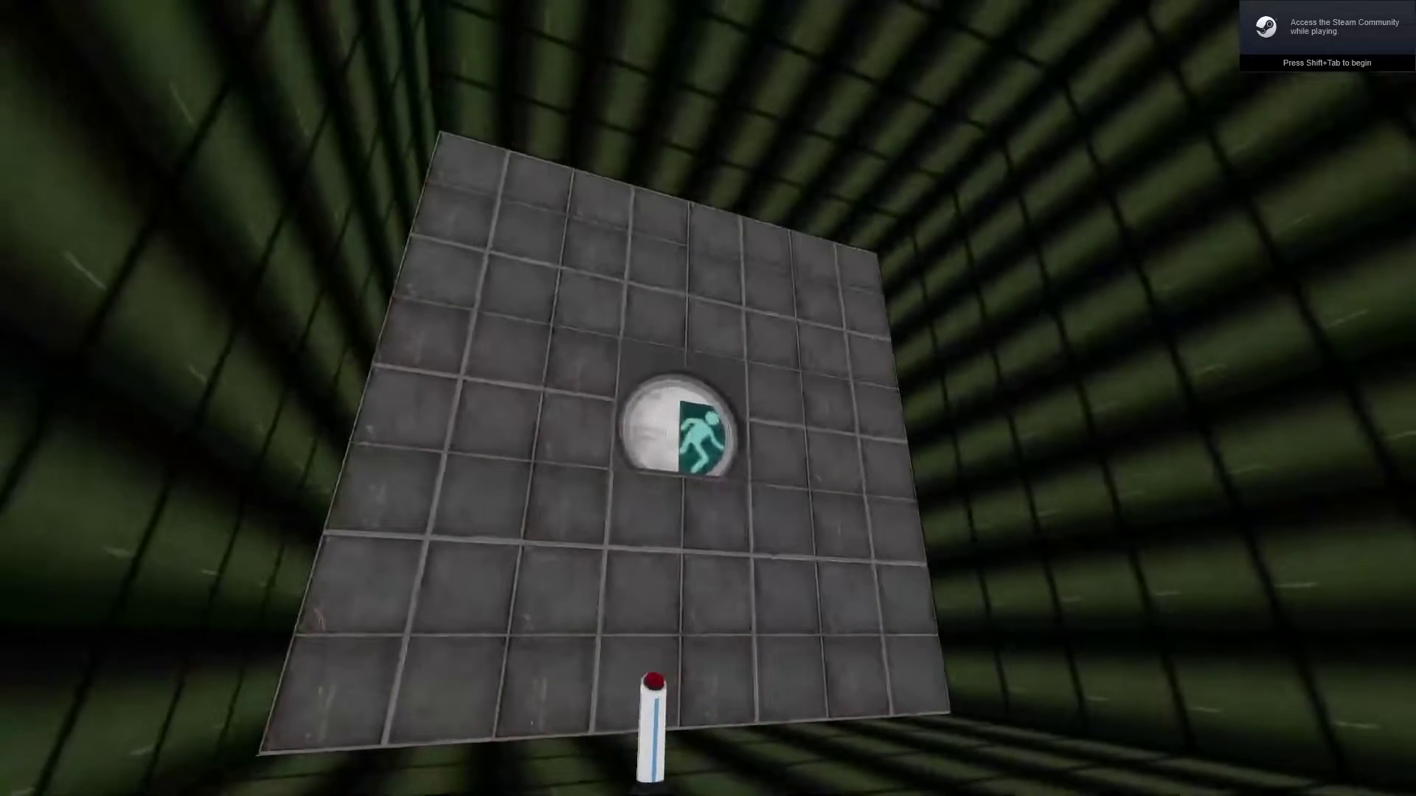
Test the map in the game by walking to the pedestal button, using it and checking how the test chamber door reacts.
{"action": "key", "text": "w"}
{"action": "key", "text": "e"}
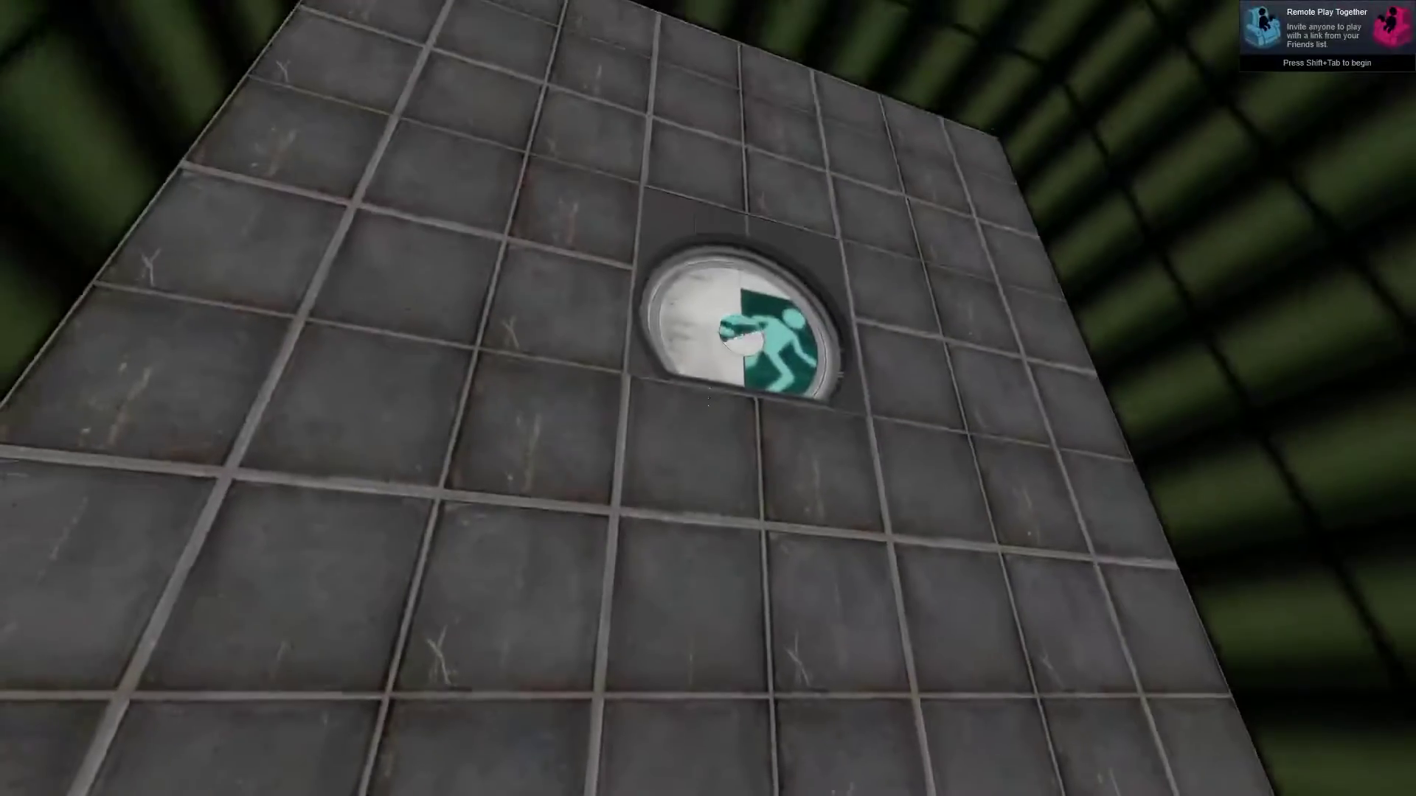
{"action": "key", "text": "d"}
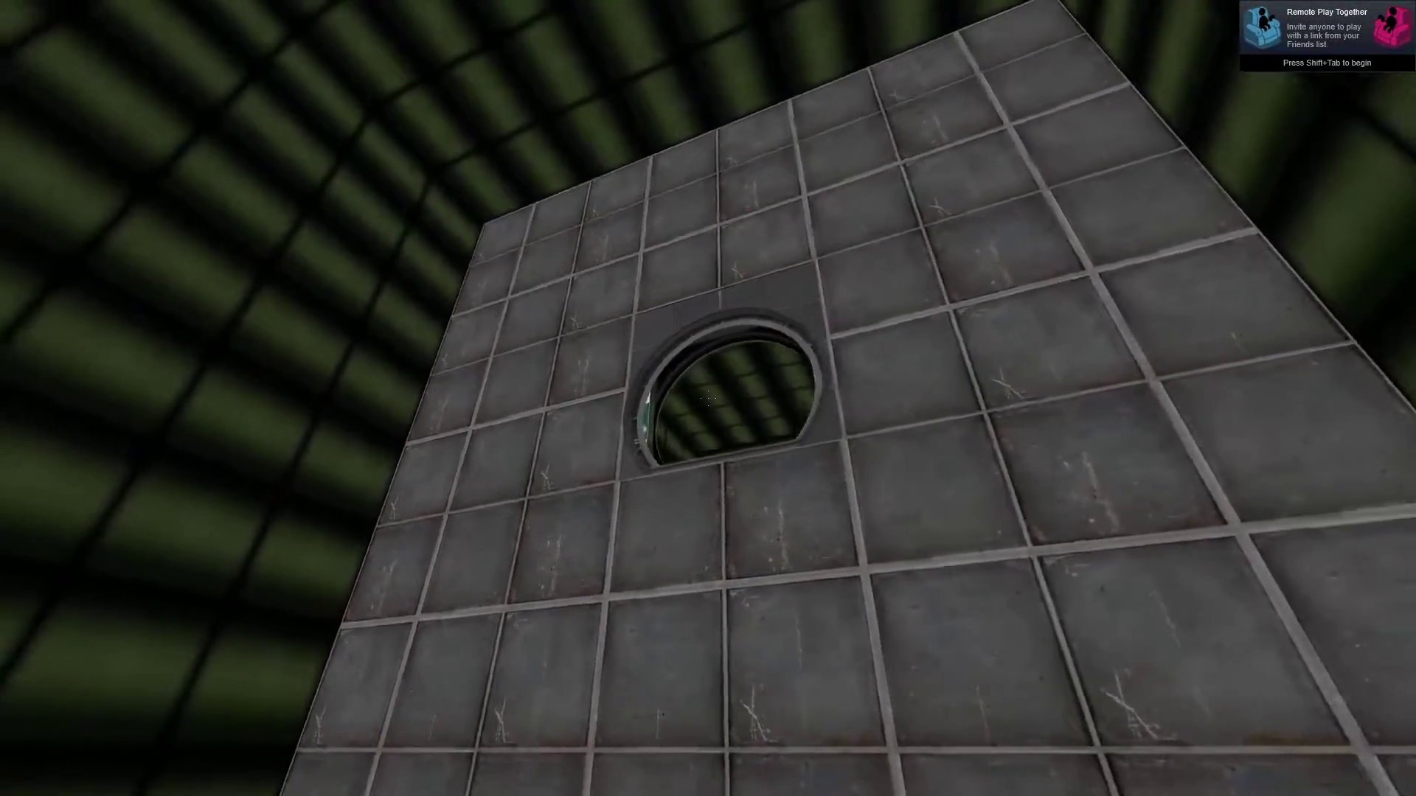
{"action": "key", "text": "a"}
{"action": "key", "text": "w"}
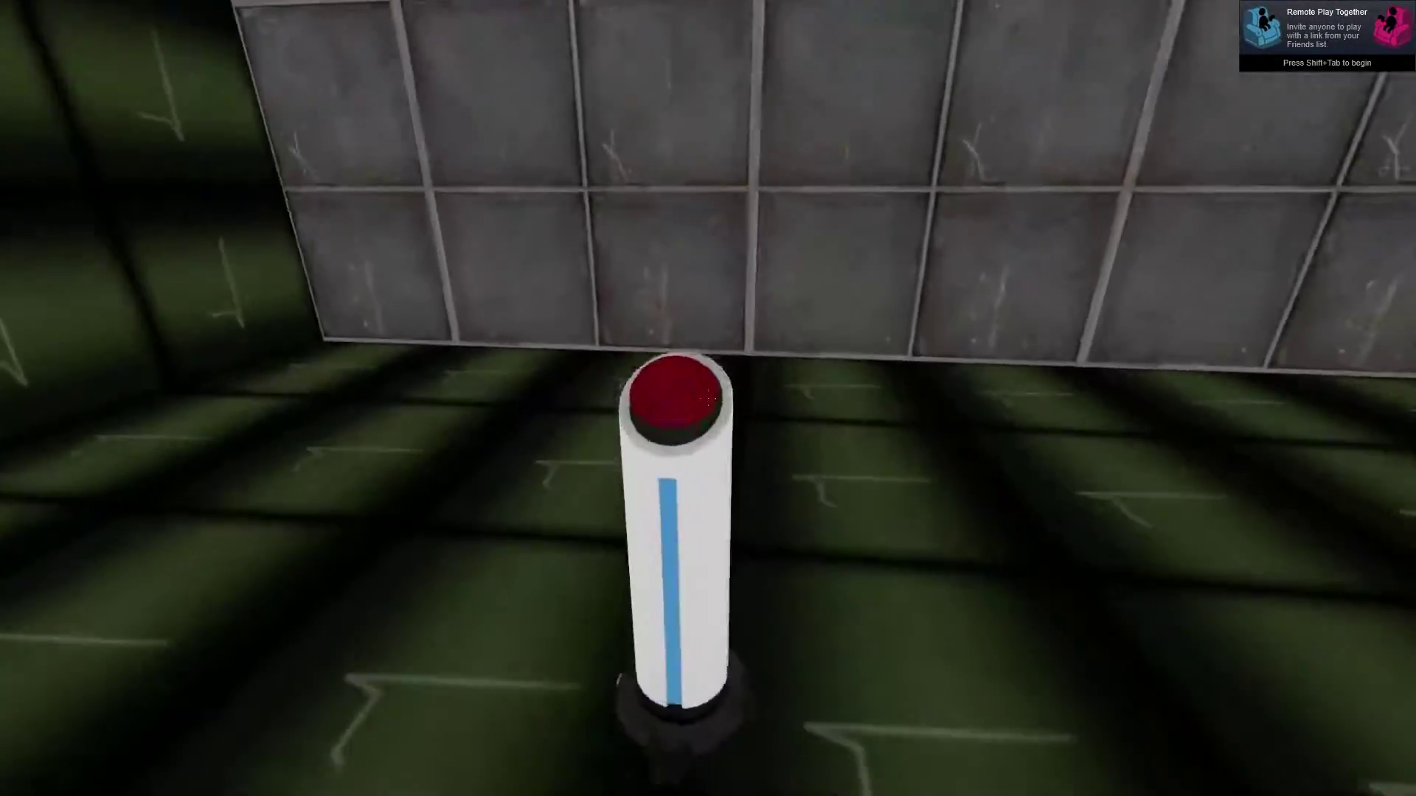
{"action": "key", "text": "s"}
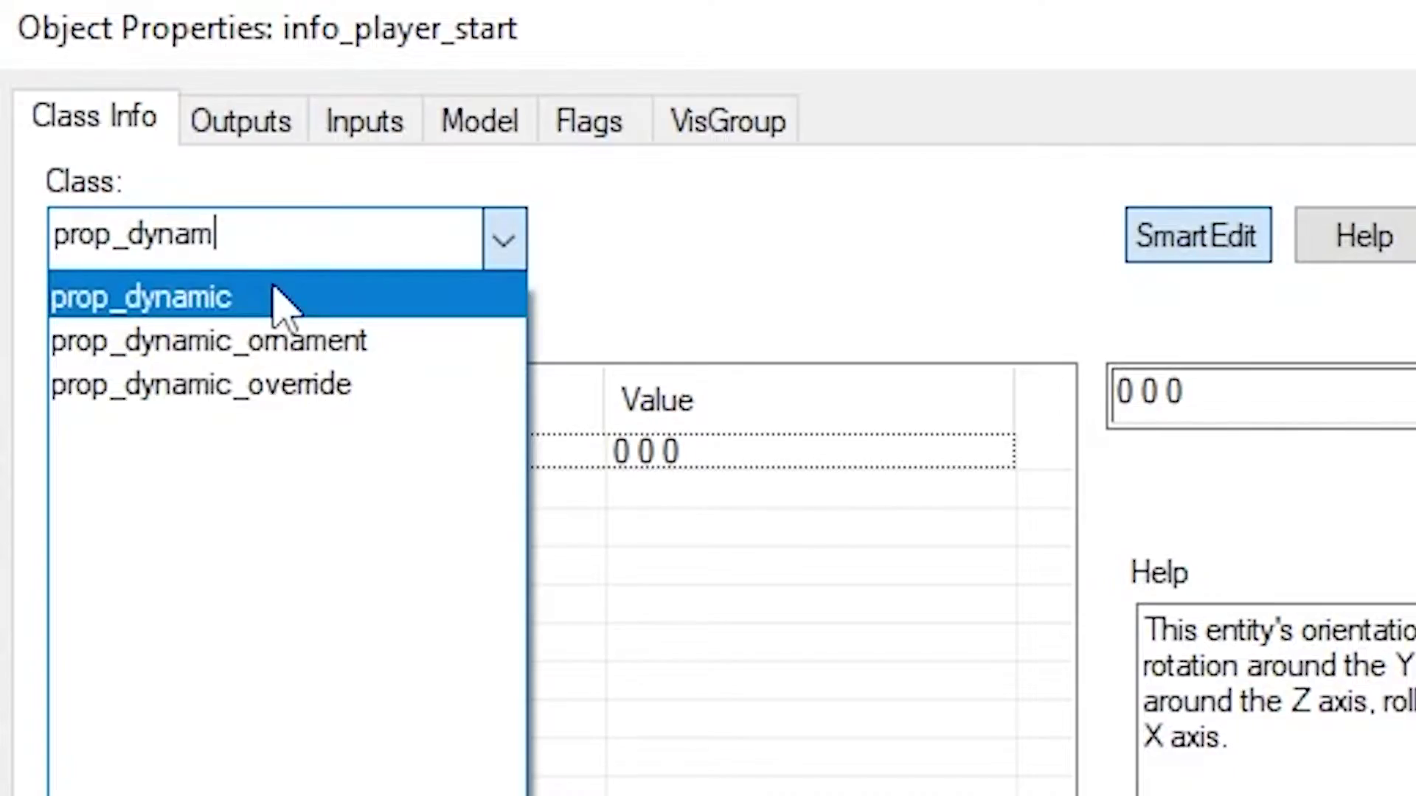
Turn the new entity into a prop_dynamic with the world model models/props_underground/underground_door_dynamic.mdl.
{"action": "left_click", "coordinate": [278, 298]}
{"action": "left_click", "coordinate": [966, 427]}
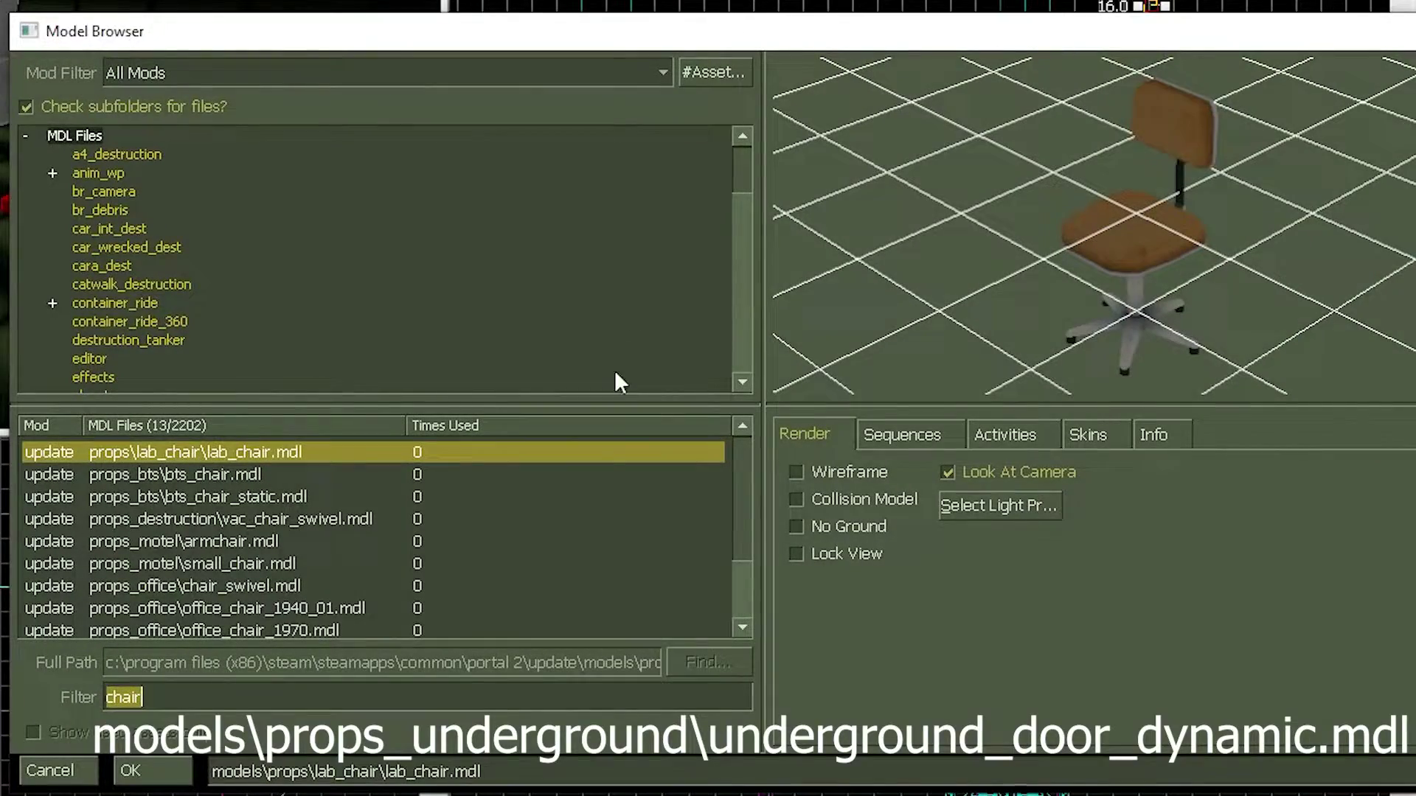
{"action": "type", "text": "door"}
{"action": "left_click", "coordinate": [443, 519]}
{"action": "left_click", "coordinate": [152, 764]}
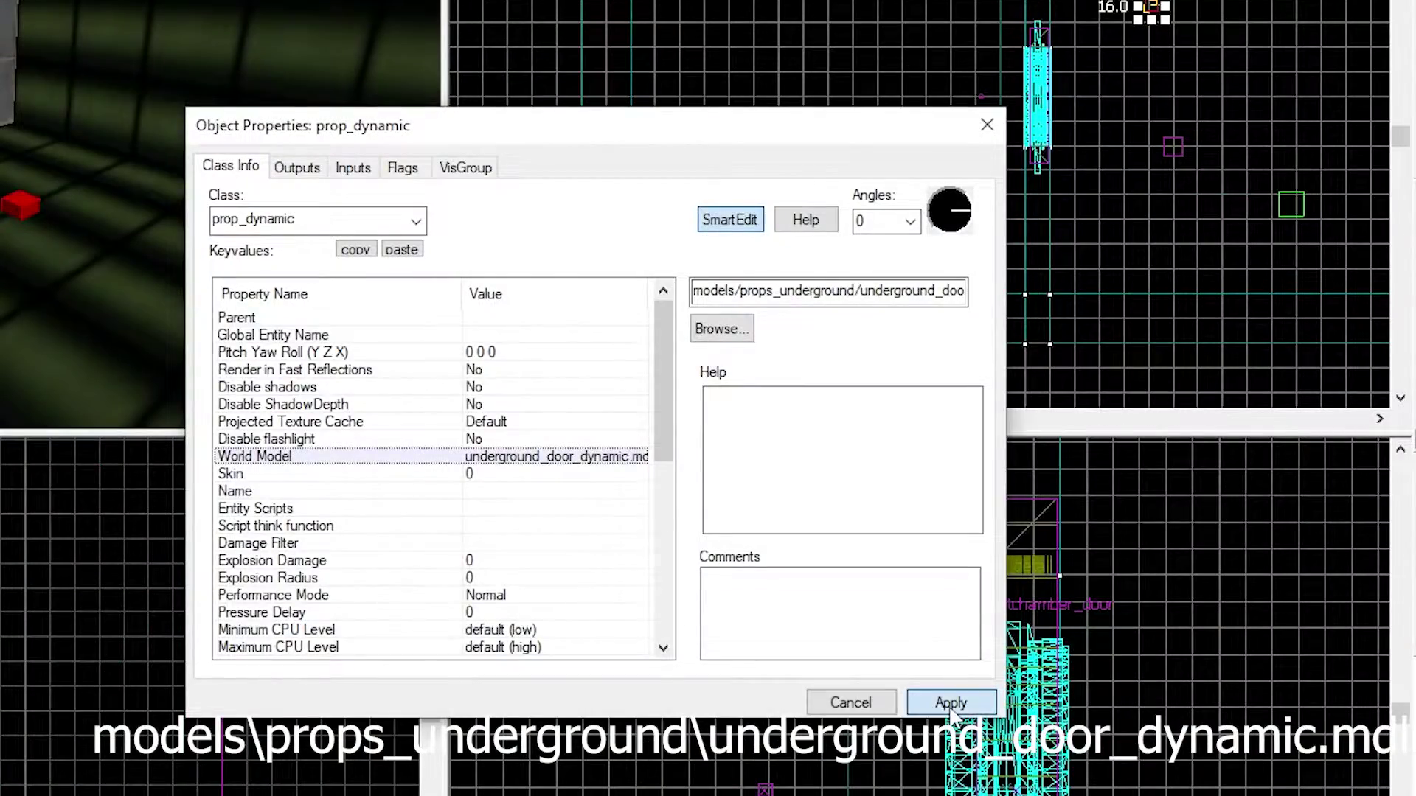
{"action": "left_click", "coordinate": [951, 705]}
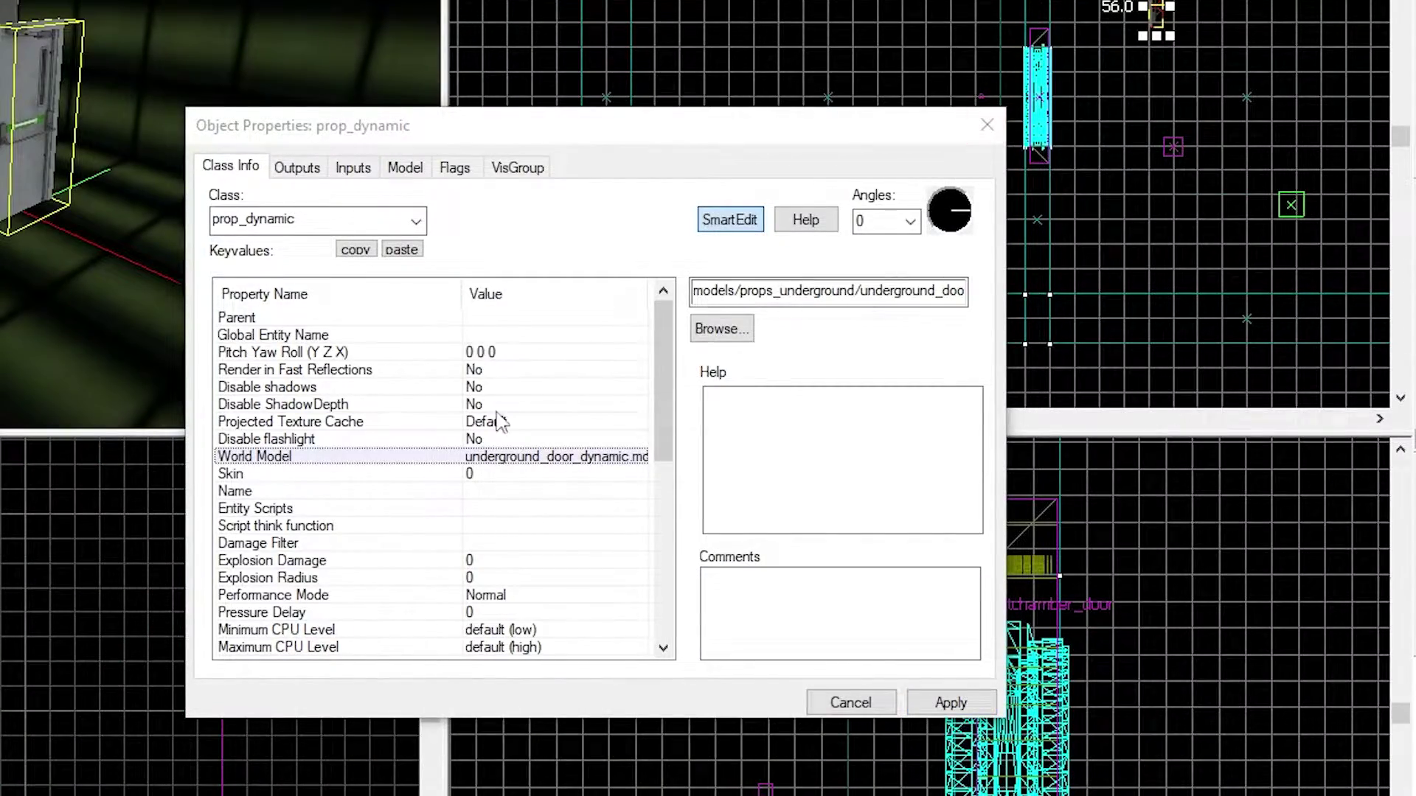
Name the underground door prop door02.
{"action": "left_click", "coordinate": [472, 491]}
{"action": "type", "text": "door02"}
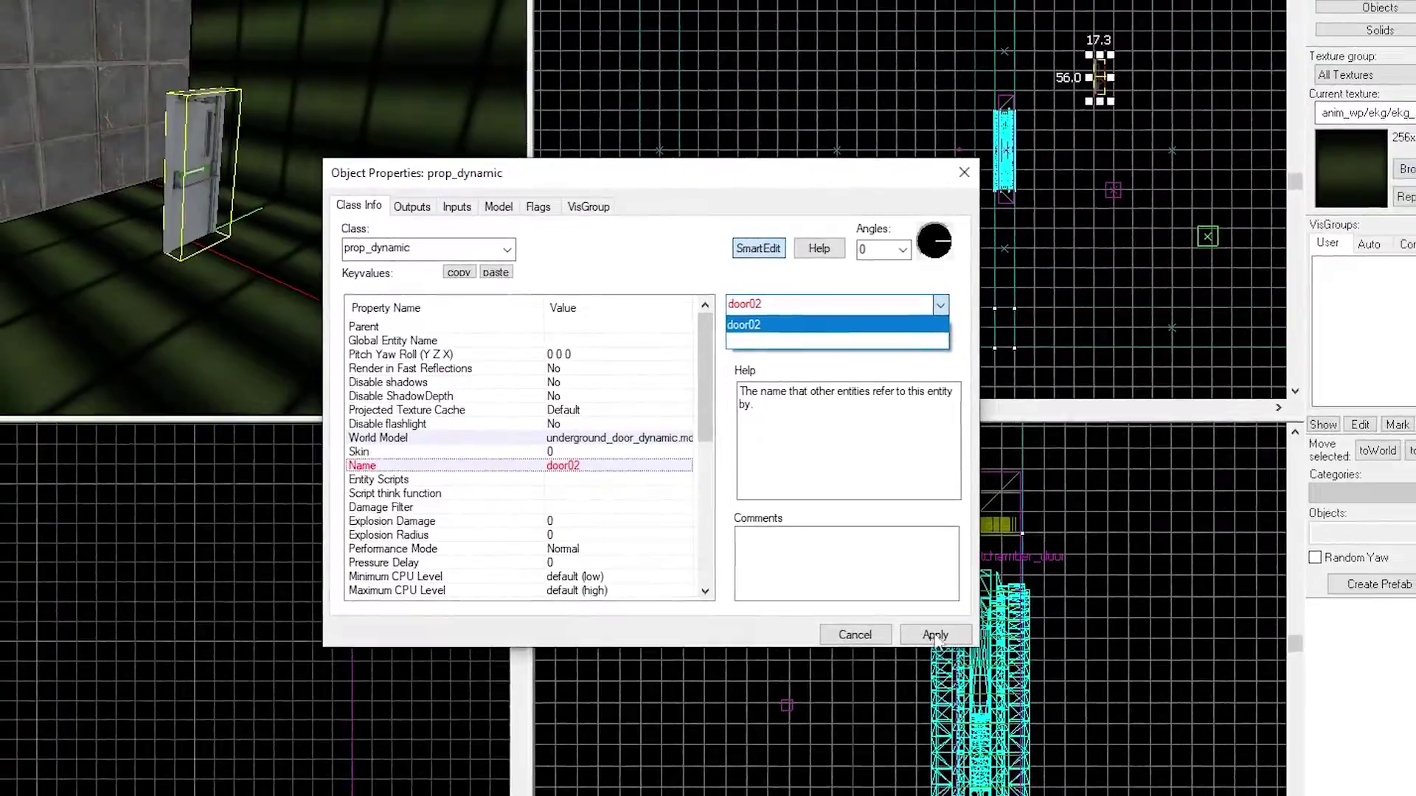
{"action": "left_click", "coordinate": [934, 636]}
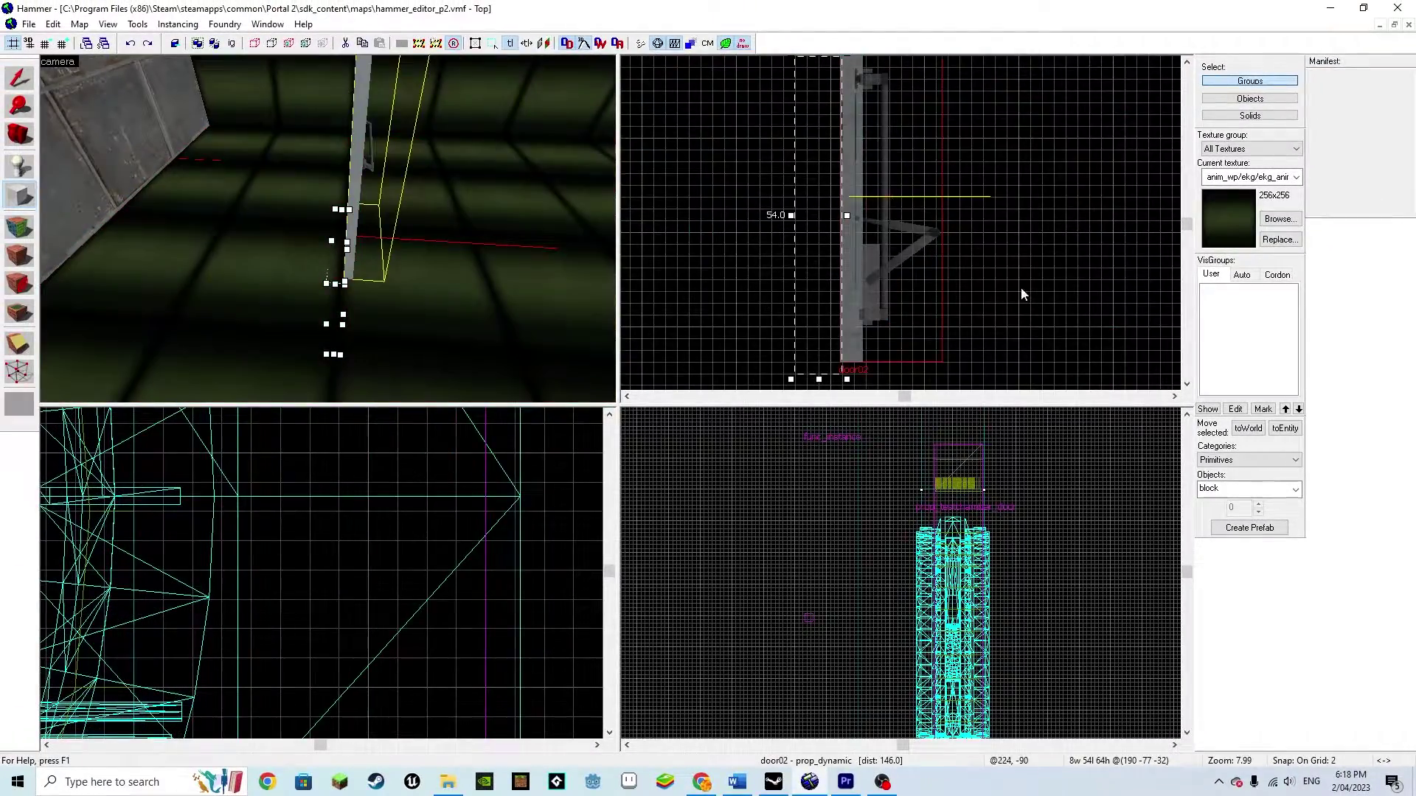
Build a block about 8 × 56 × 114 units against the underground door so that it covers the whole door.
{"action": "left_click_drag", "start_coordinate": [864, 103], "coordinate": [895, 321]}
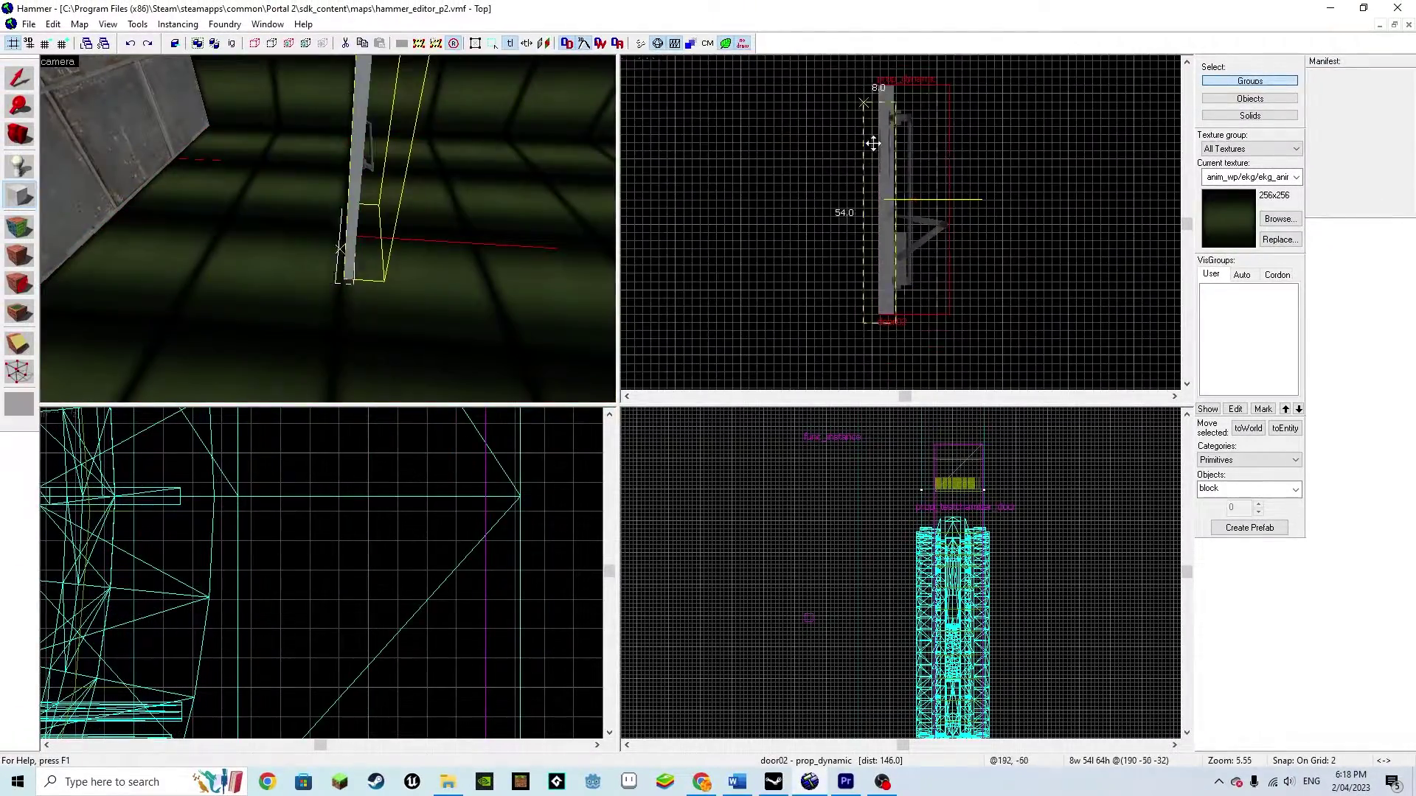
{"action": "left_click_drag", "start_coordinate": [873, 143], "coordinate": [929, 135]}
{"action": "key", "text": "z"}
{"action": "key", "text": "z"}
{"action": "left_click_drag", "start_coordinate": [940, 224], "coordinate": [916, 224]}
{"action": "scroll", "coordinate": [379, 613], "scroll_direction": "down", "scroll_amount": 10}
{"action": "scroll", "coordinate": [354, 616], "scroll_direction": "up", "scroll_amount": 6}
{"action": "left_click_drag", "start_coordinate": [334, 727], "coordinate": [321, 515]}
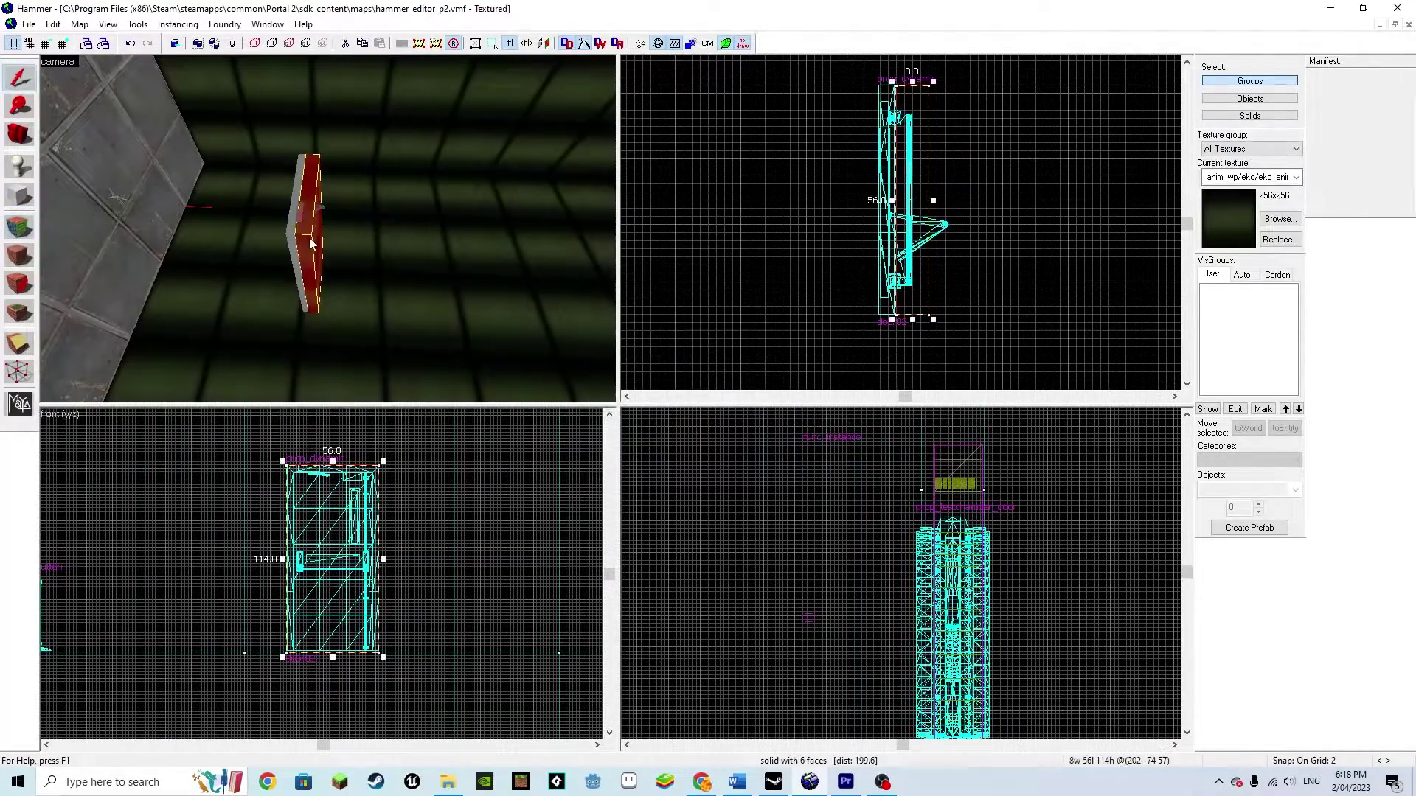
Tie the block to a trigger_once entity and cover it with the invisible tool texture.
{"action": "key", "text": "ctrl+t"}
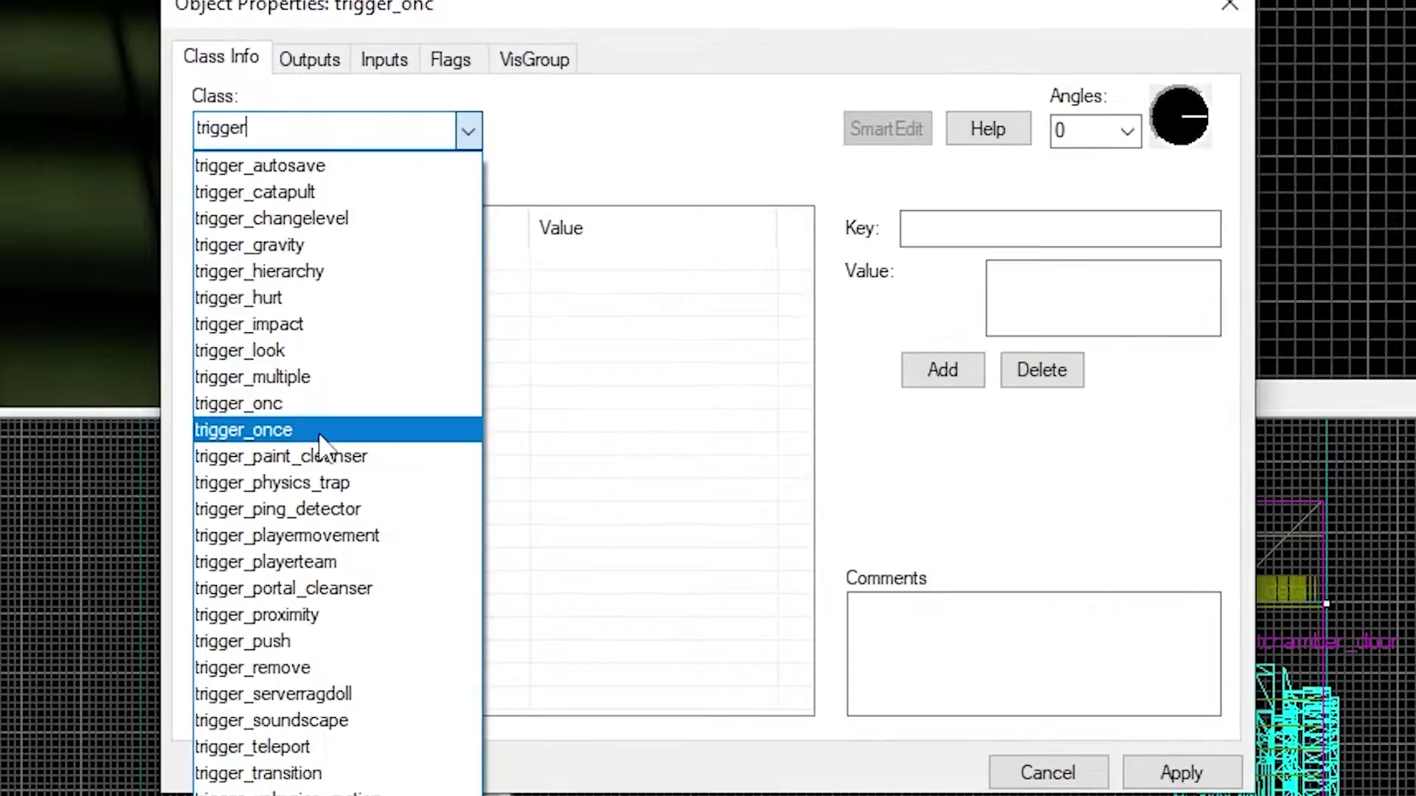
{"action": "left_click", "coordinate": [320, 430]}
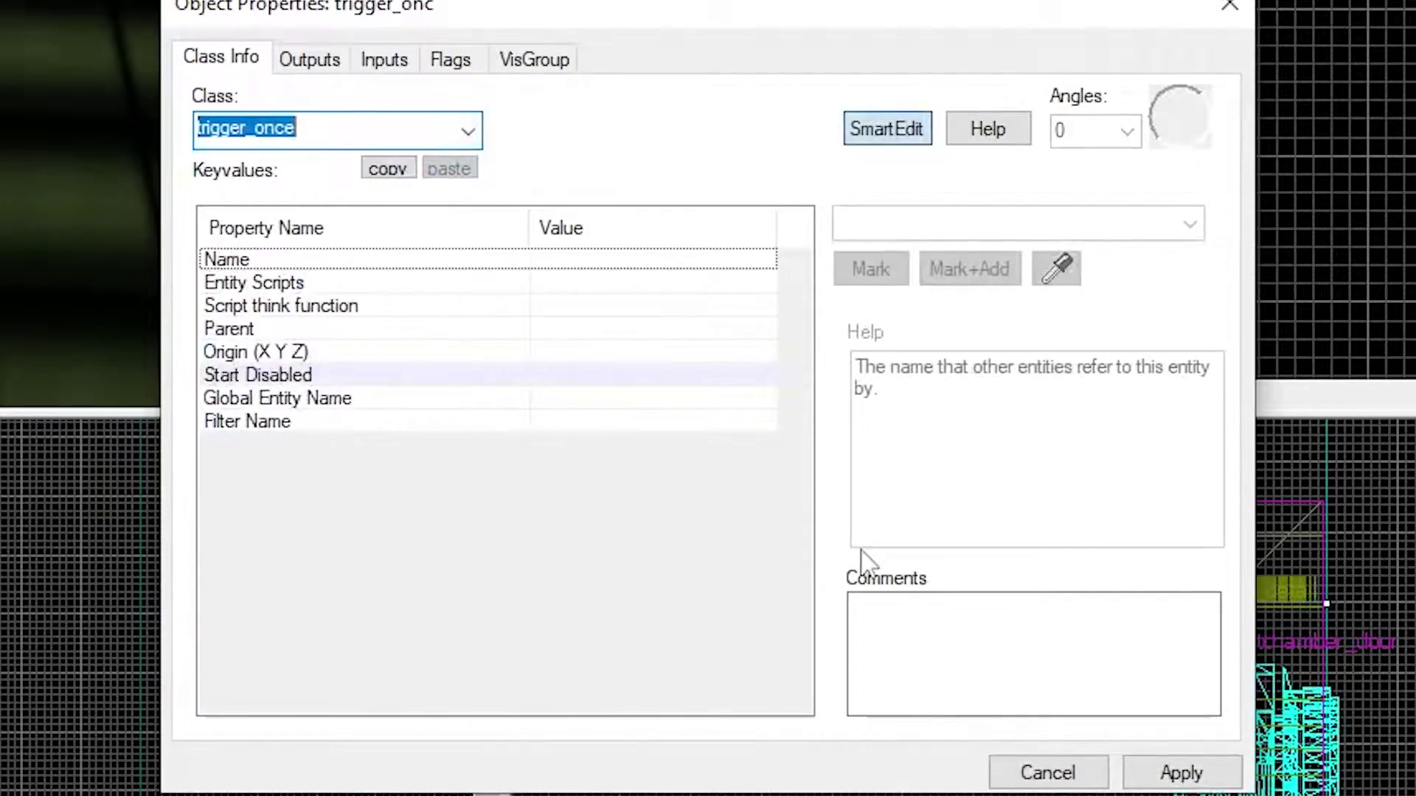
{"action": "left_click", "coordinate": [1143, 776]}
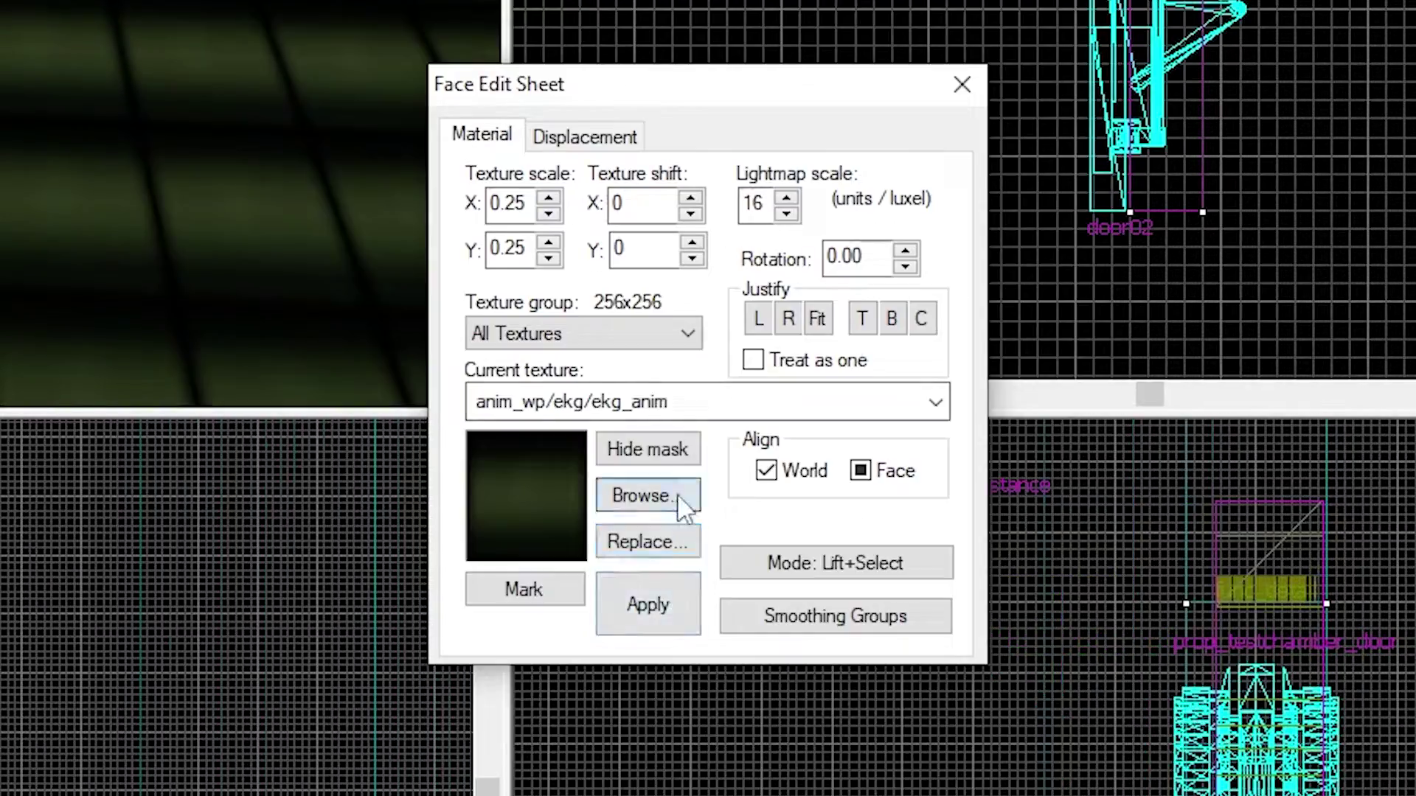
{"action": "left_click", "coordinate": [642, 496]}
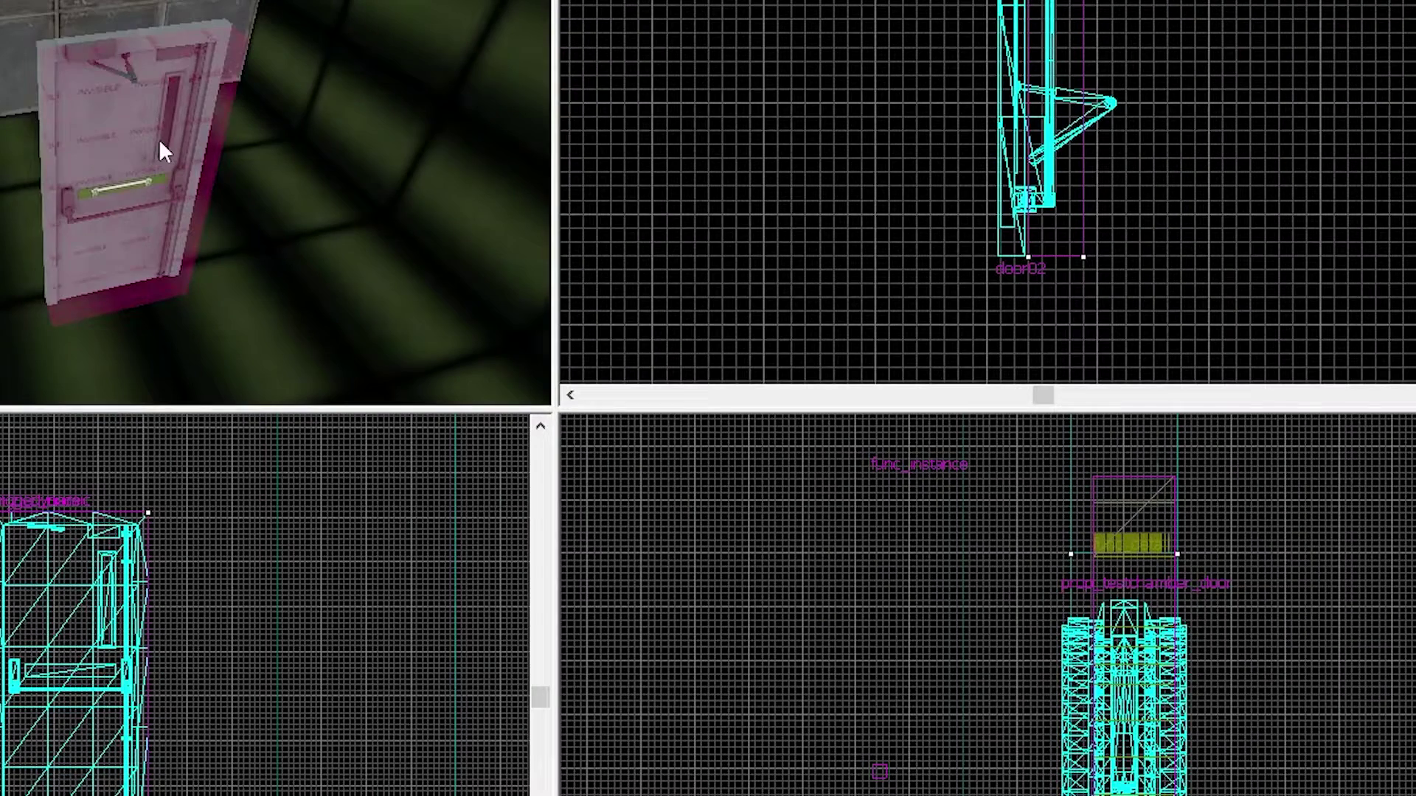
Name the trigger button02 and add an OnTrigger output that sends SetAnimation with the parameter Open to door02.
{"action": "double_click", "coordinate": [164, 148]}
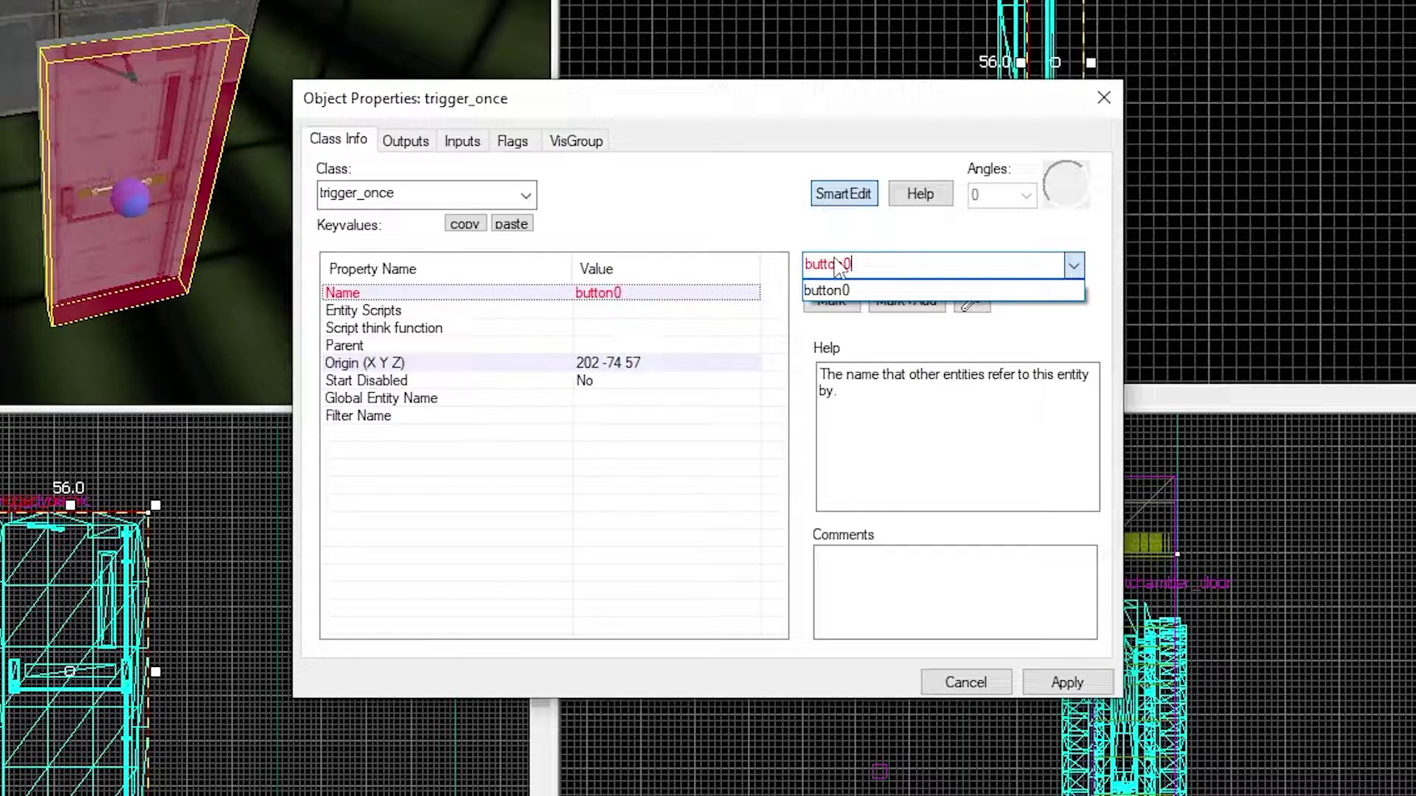
{"action": "key", "text": "Return"}
{"action": "left_click", "coordinate": [405, 140]}
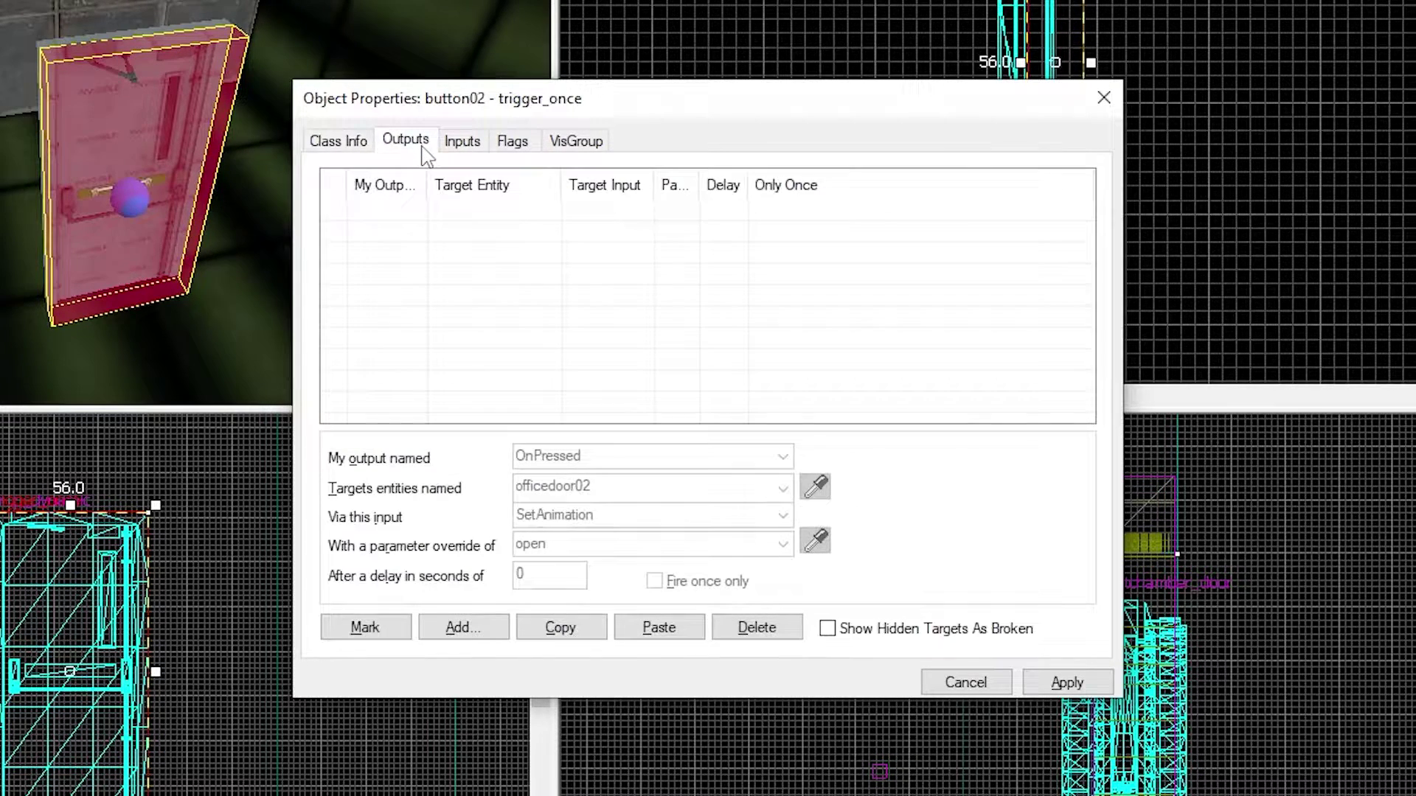
{"action": "left_click", "coordinate": [465, 629]}
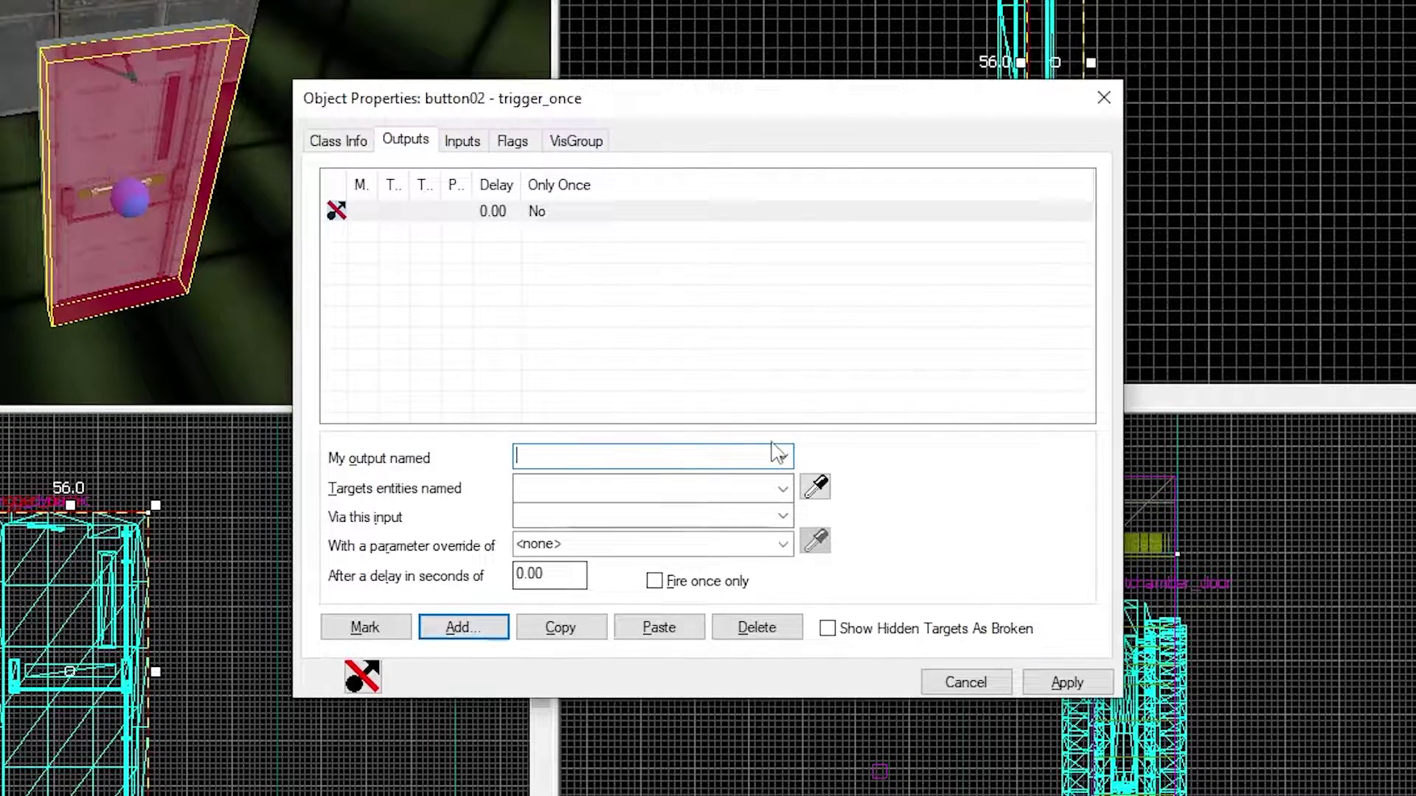
{"action": "left_click", "coordinate": [782, 457]}
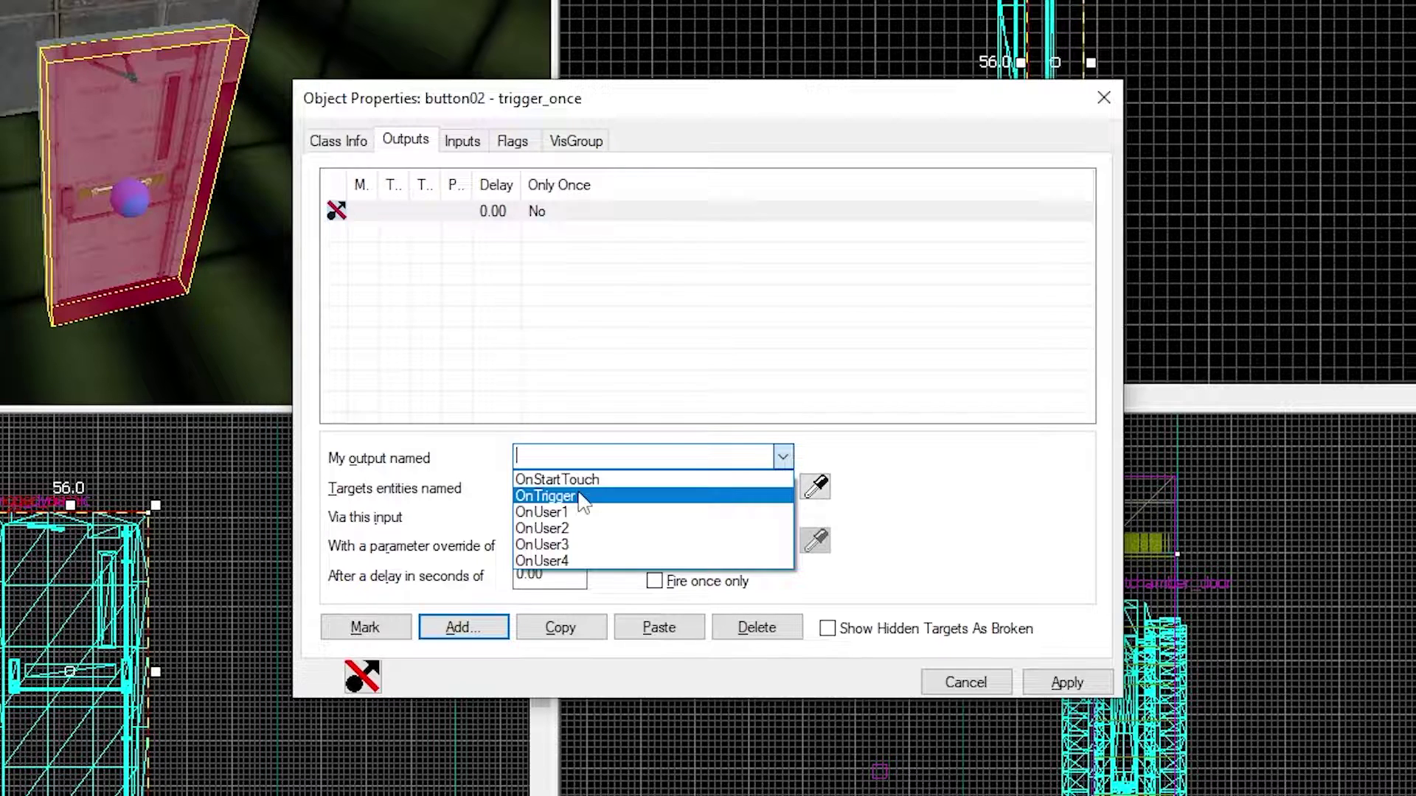
{"action": "left_click", "coordinate": [579, 496]}
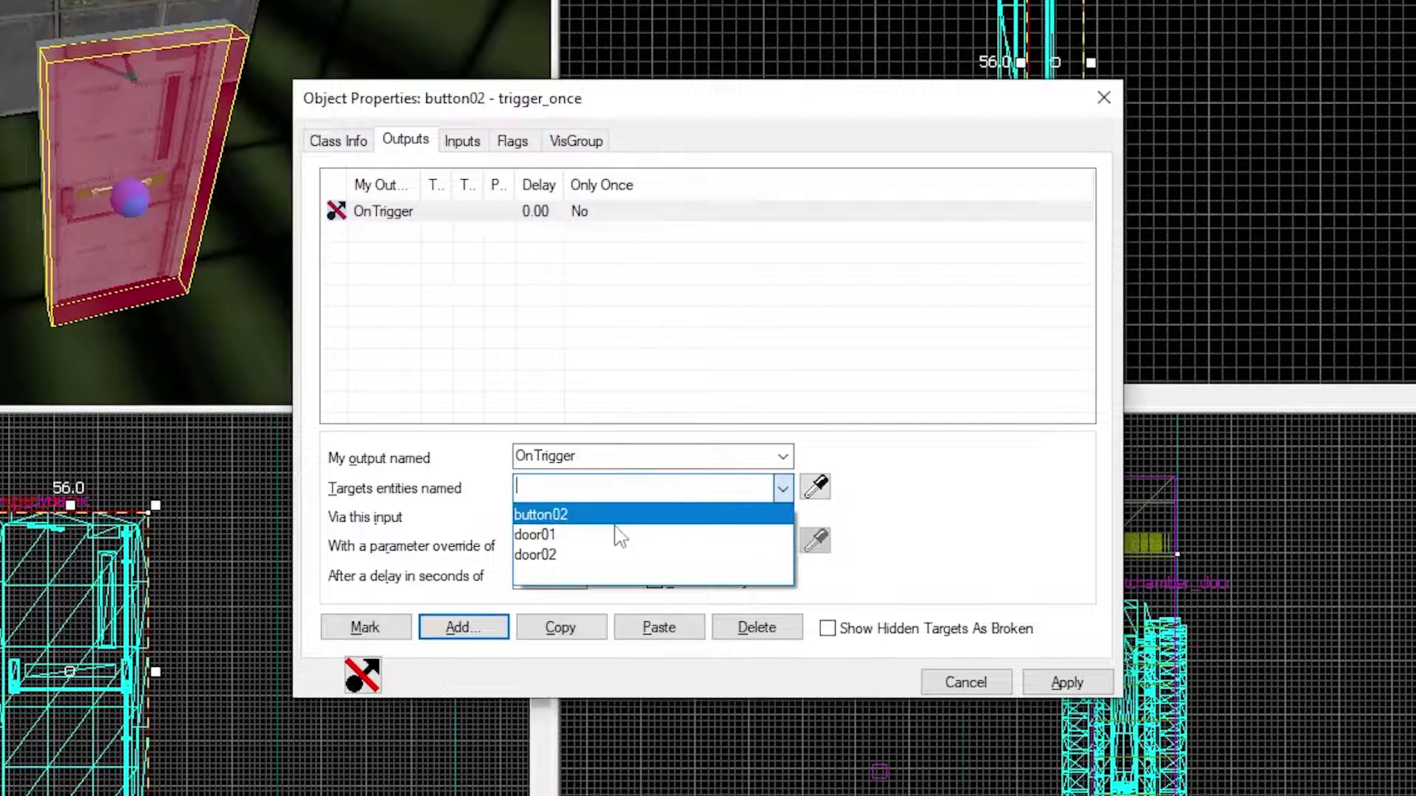
{"action": "left_click", "coordinate": [623, 555]}
{"action": "left_click", "coordinate": [781, 518]}
{"action": "type", "text": "Anima"}
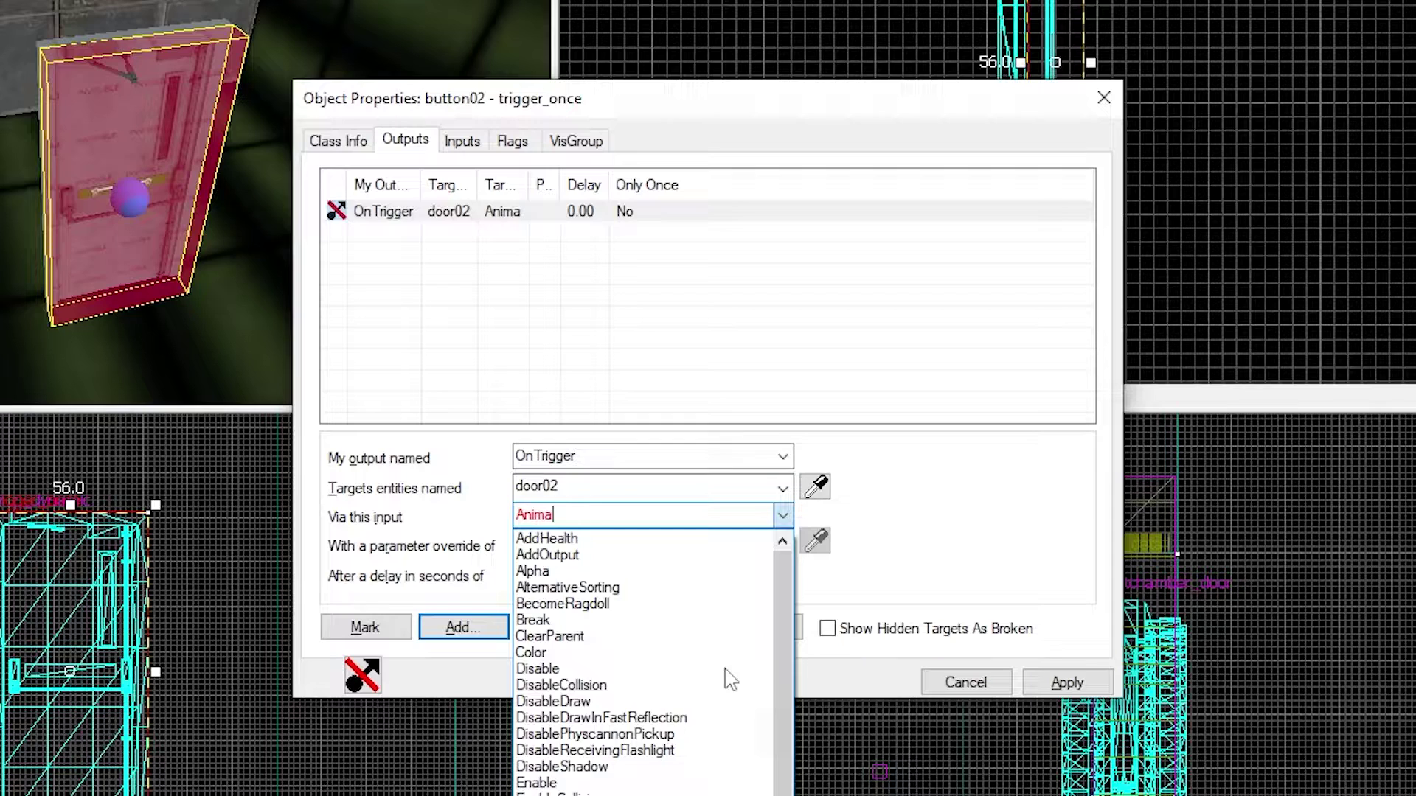
{"action": "scroll", "coordinate": [727, 678], "scroll_direction": "down", "scroll_amount": 6}
{"action": "left_click", "coordinate": [686, 763]}
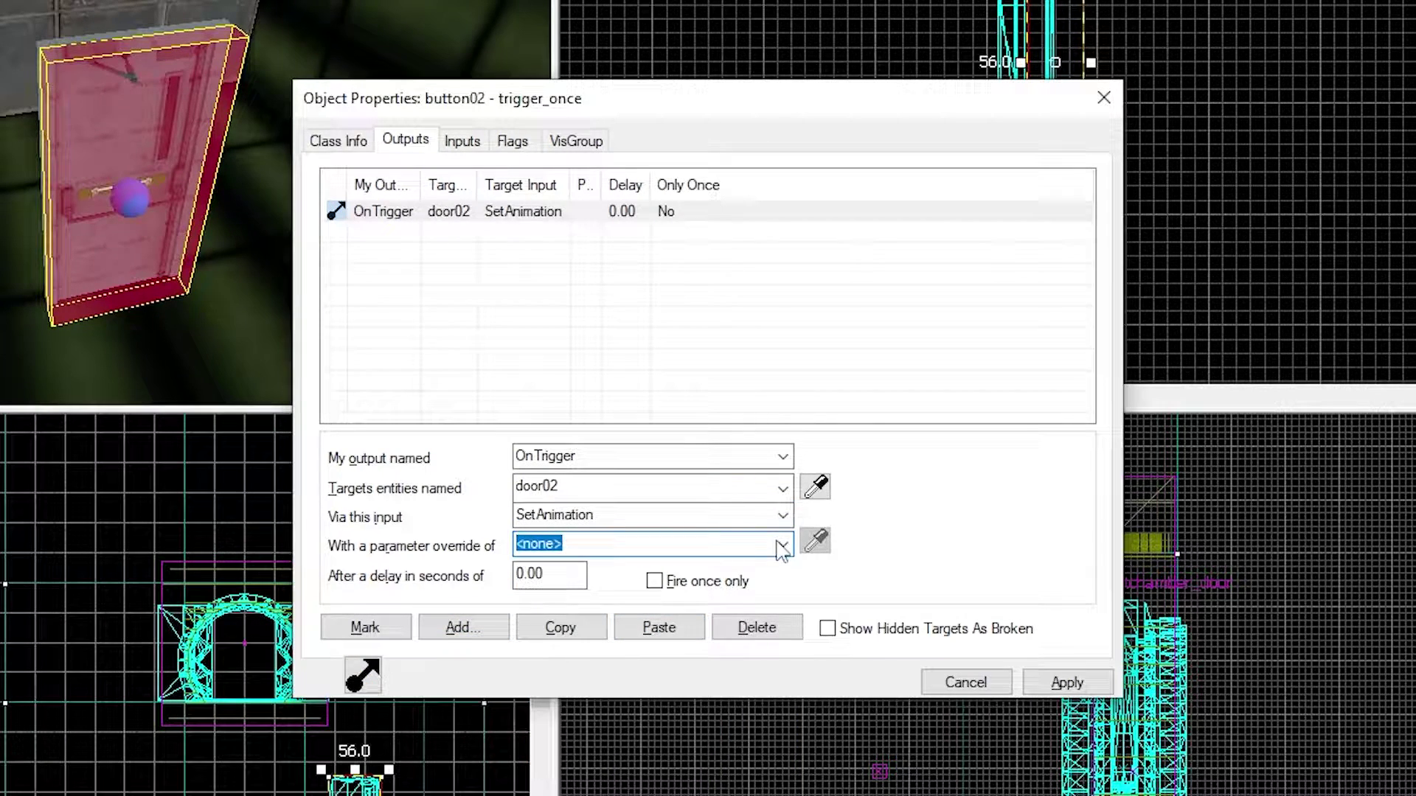
{"action": "type", "text": "O"}
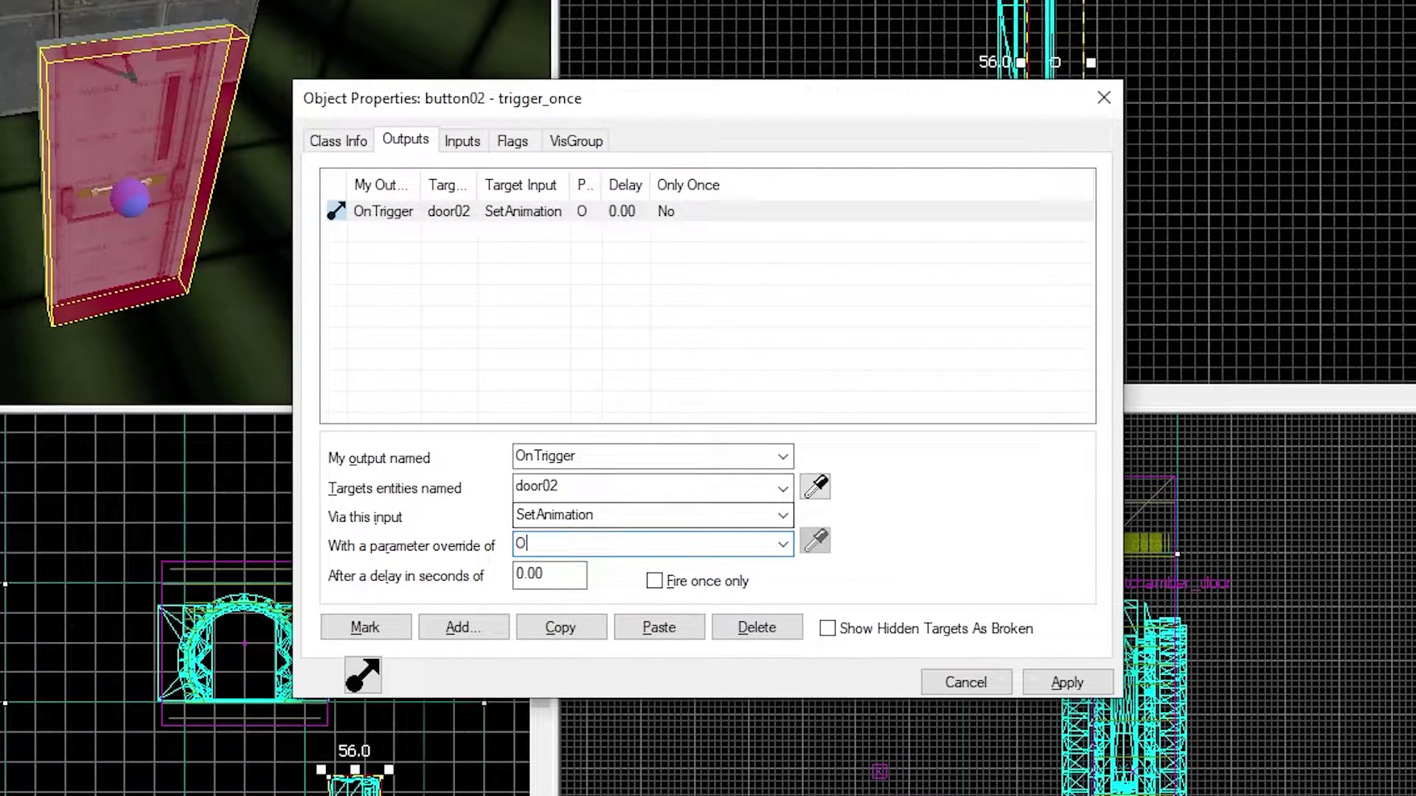
{"action": "type", "text": "pen"}
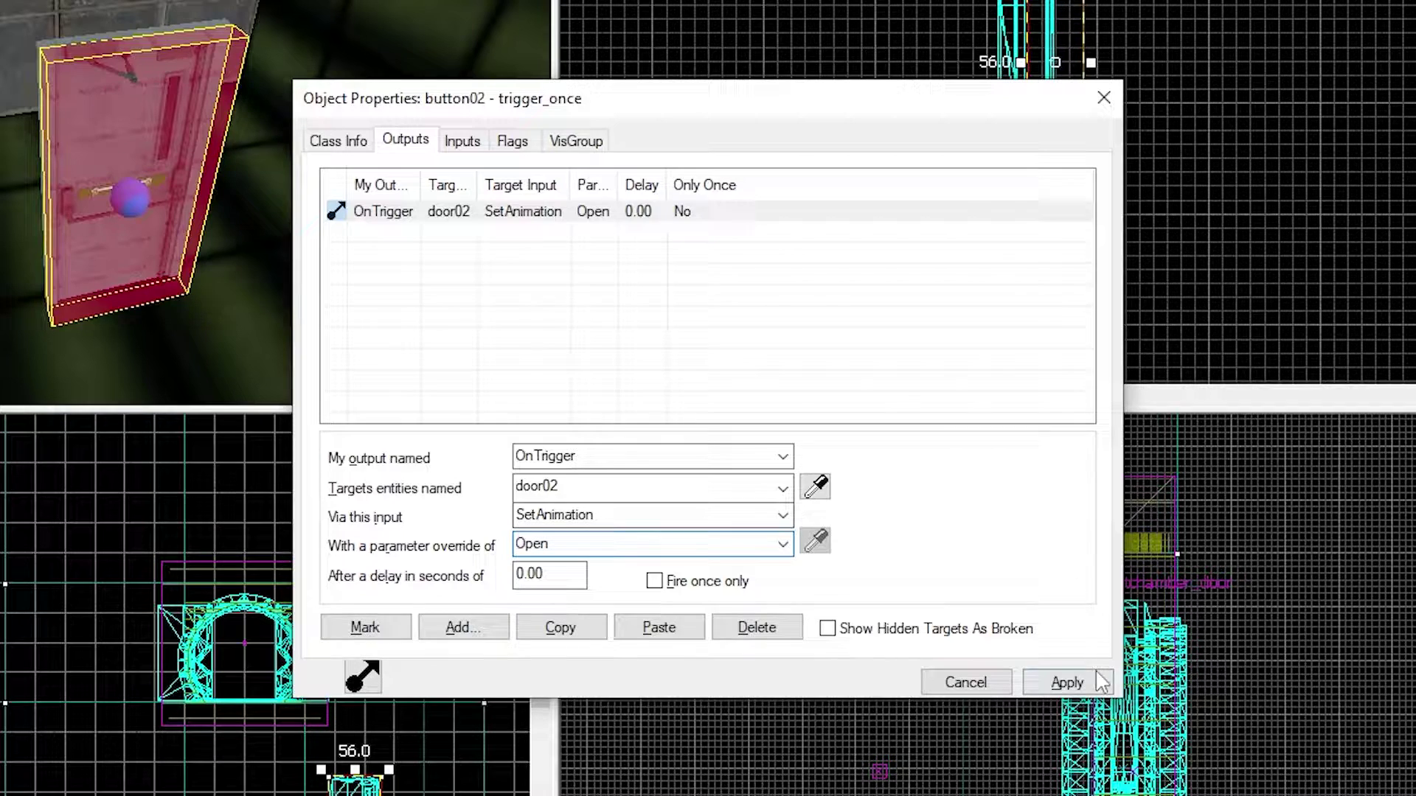
Add a second OnTrigger output that sends Kill to button02 and apply the trigger's properties.
{"action": "left_click", "coordinate": [453, 631]}
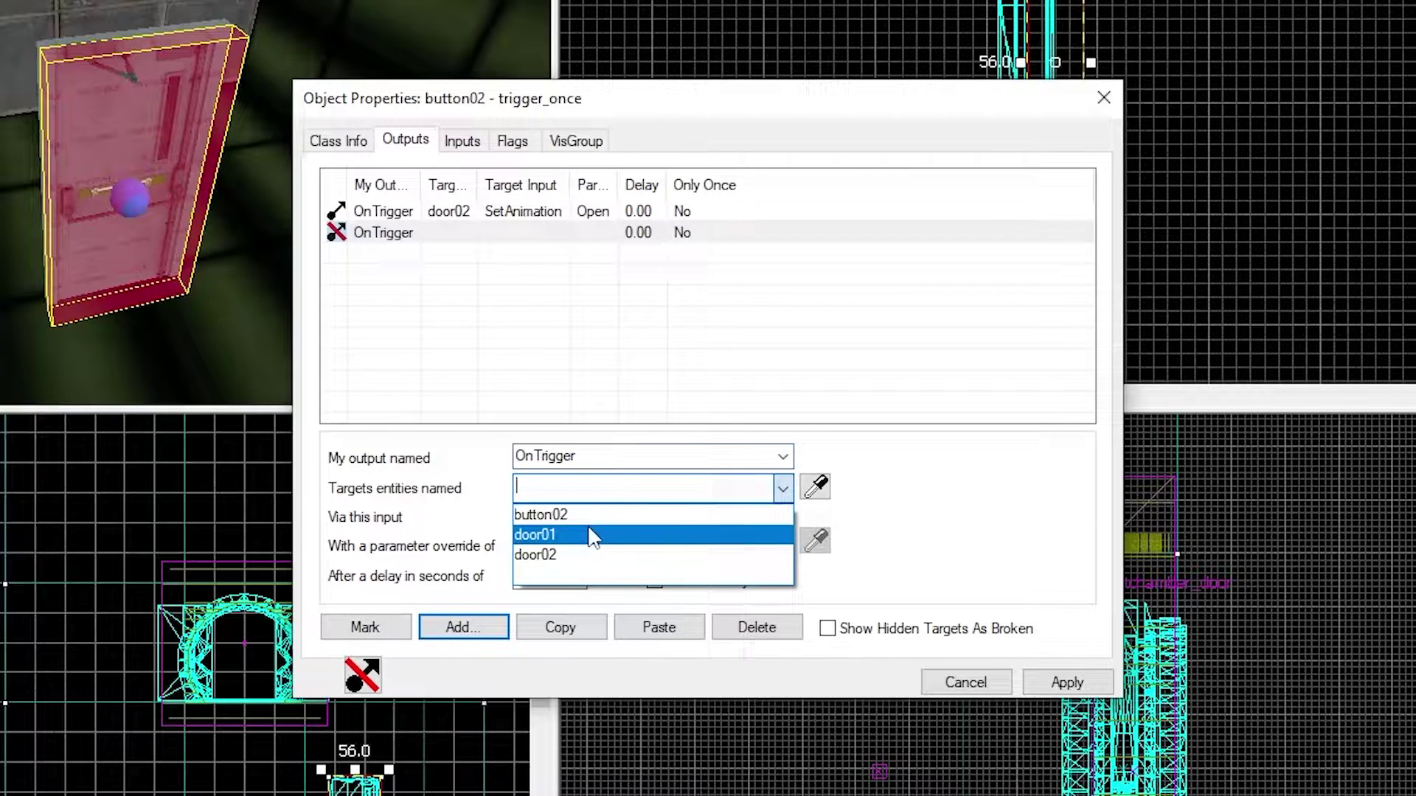
{"action": "left_click", "coordinate": [542, 514]}
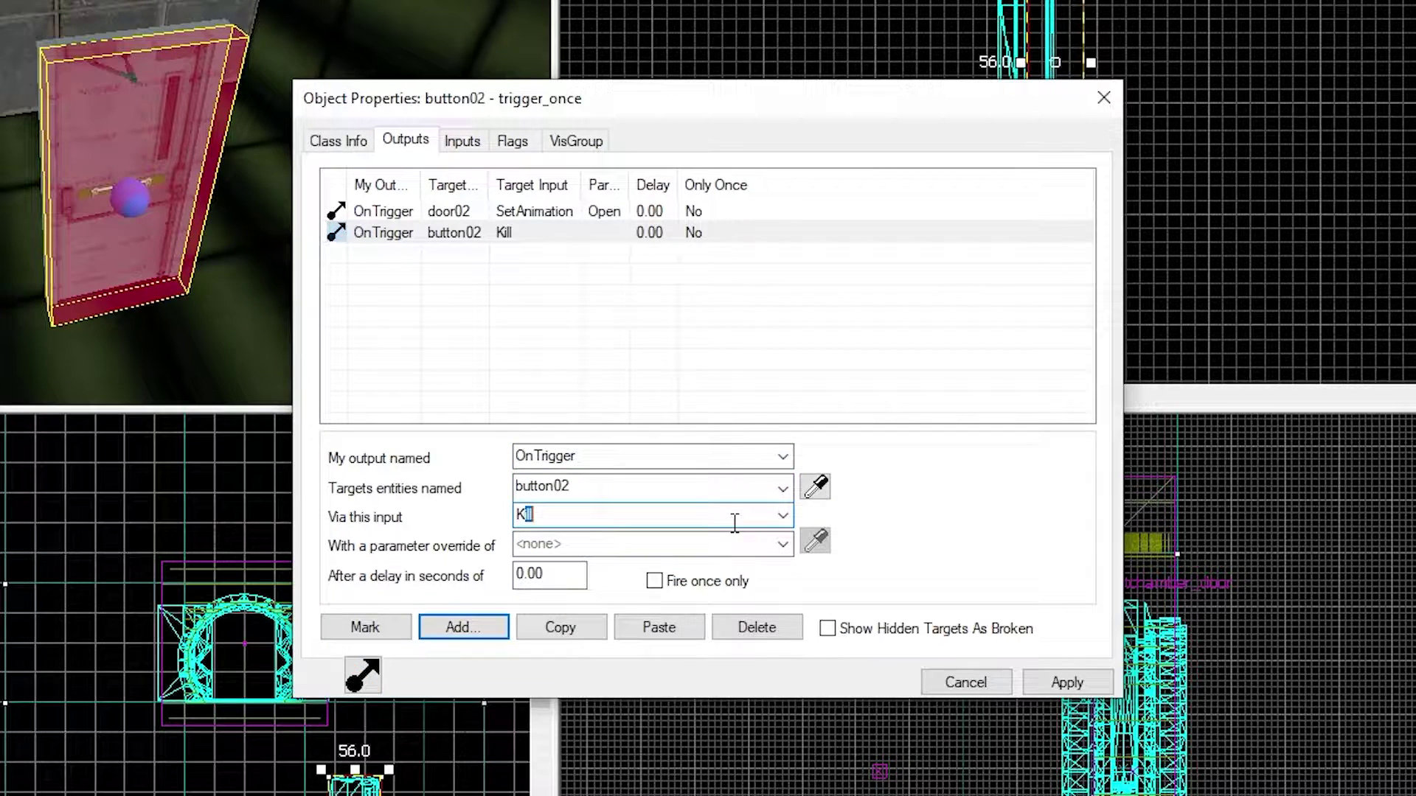
{"action": "left_click", "coordinate": [1067, 682]}
Run the map, test the underground door by walking up against it, and exit to the main menu.
{"action": "left_click", "coordinate": [46, 52]}
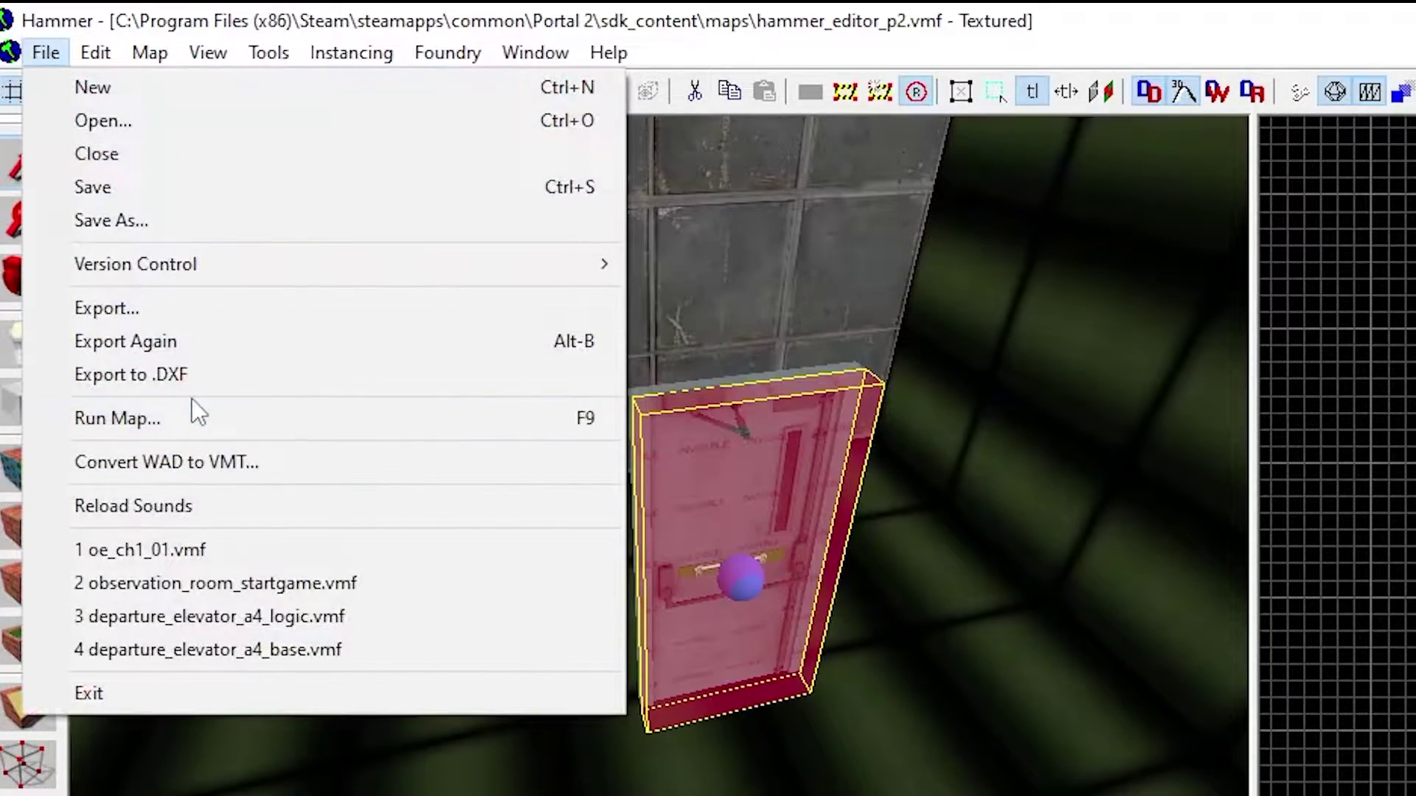
{"action": "left_click", "coordinate": [118, 418]}
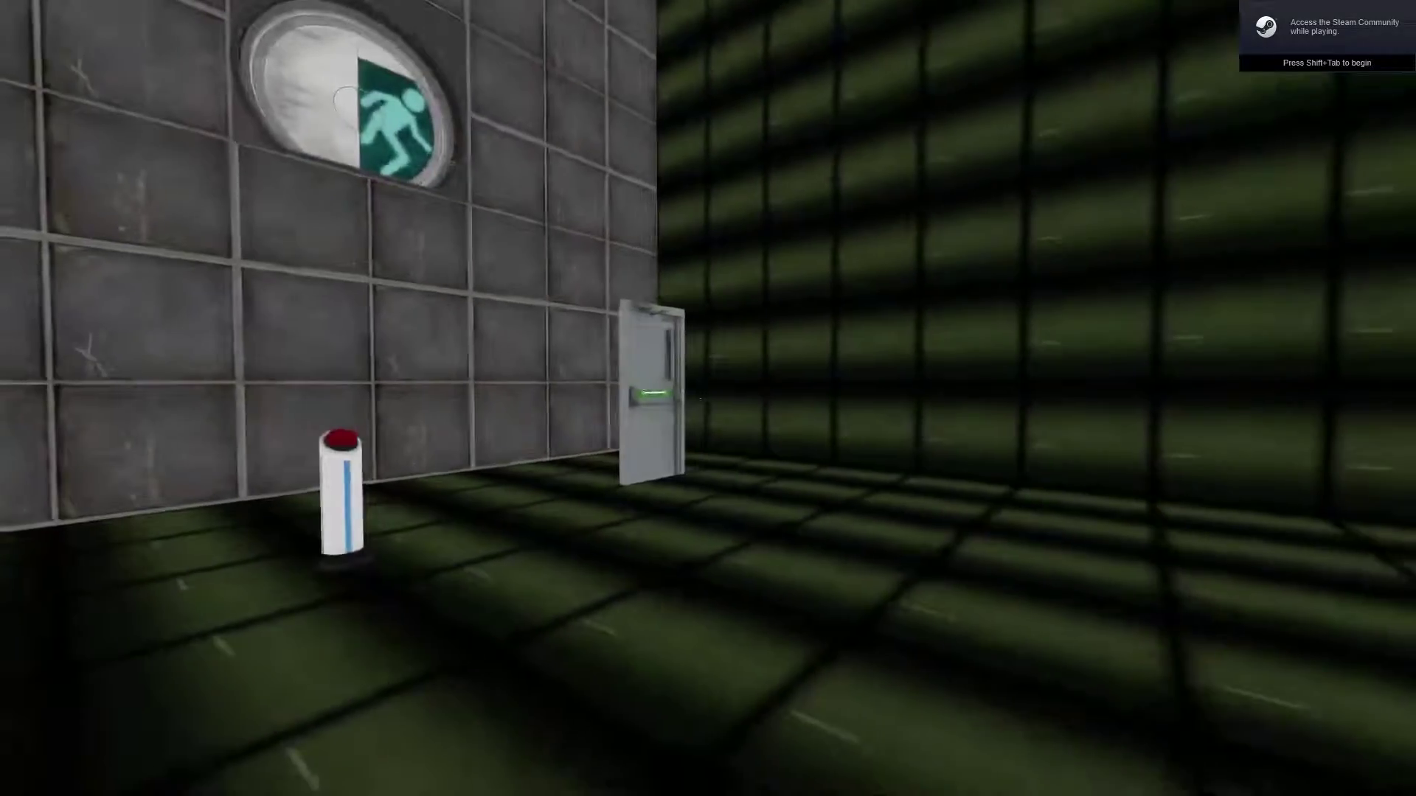
{"action": "key", "text": "w"}
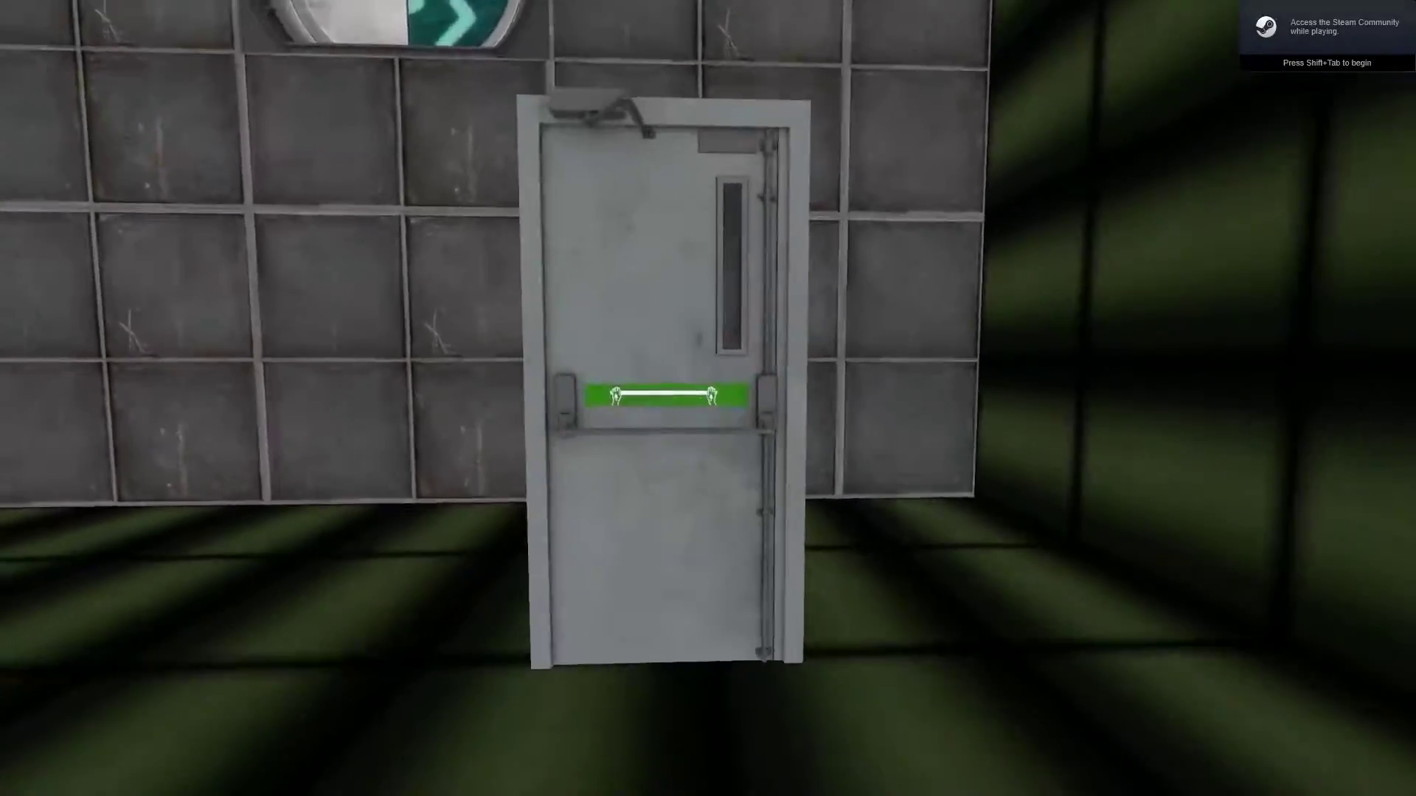
{"action": "key", "text": "w"}
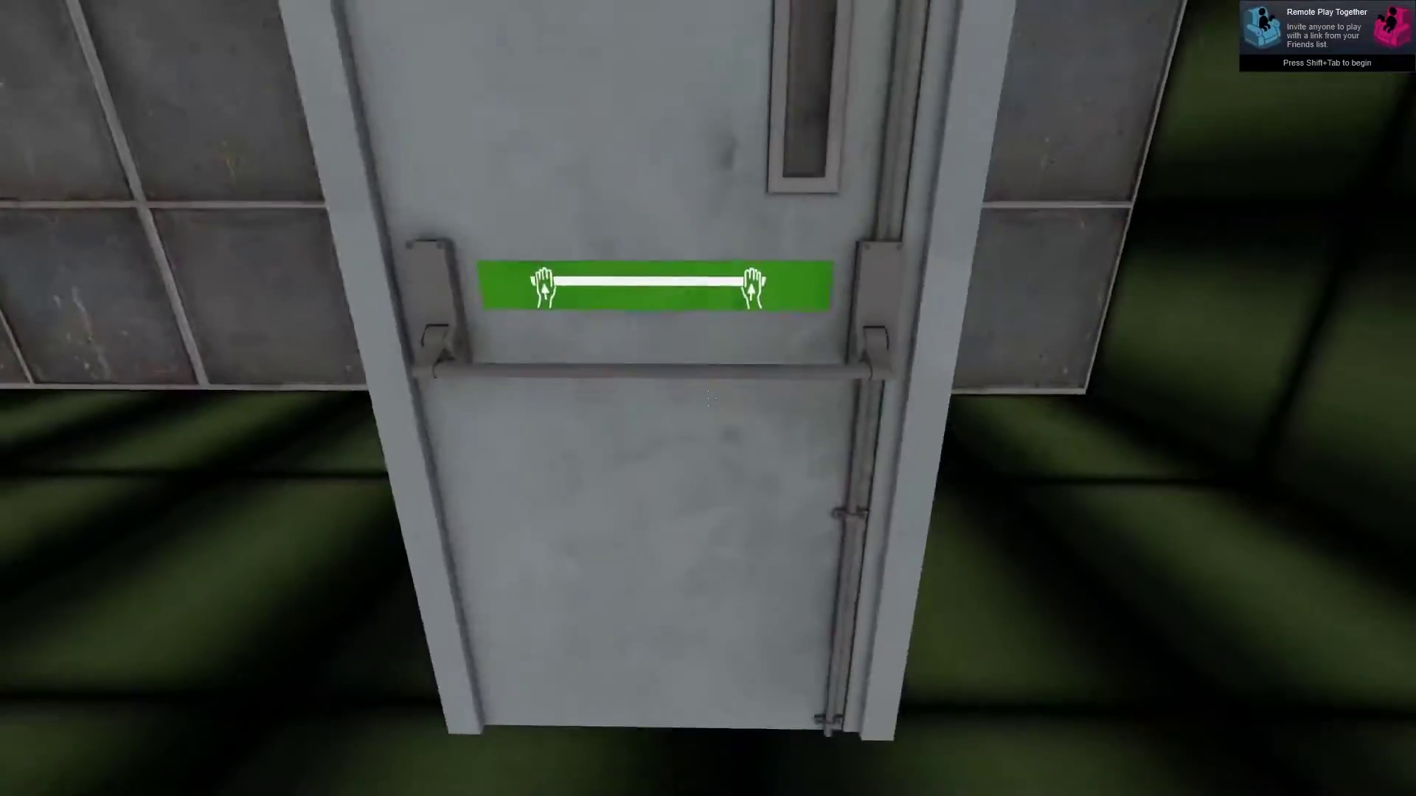
{"action": "key", "text": "s"}
{"action": "key", "text": "w"}
{"action": "key", "text": "Escape"}
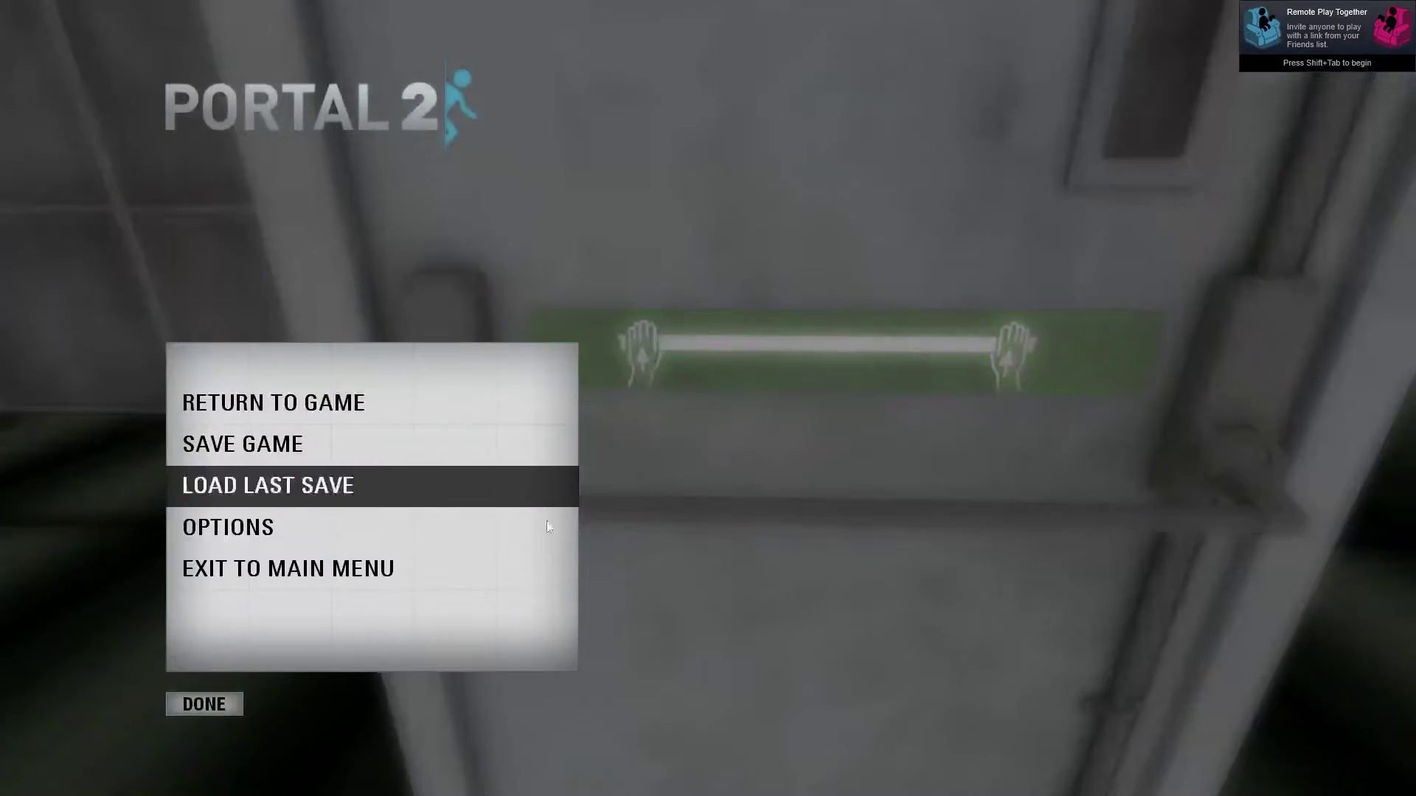
{"action": "left_click", "coordinate": [546, 569]}
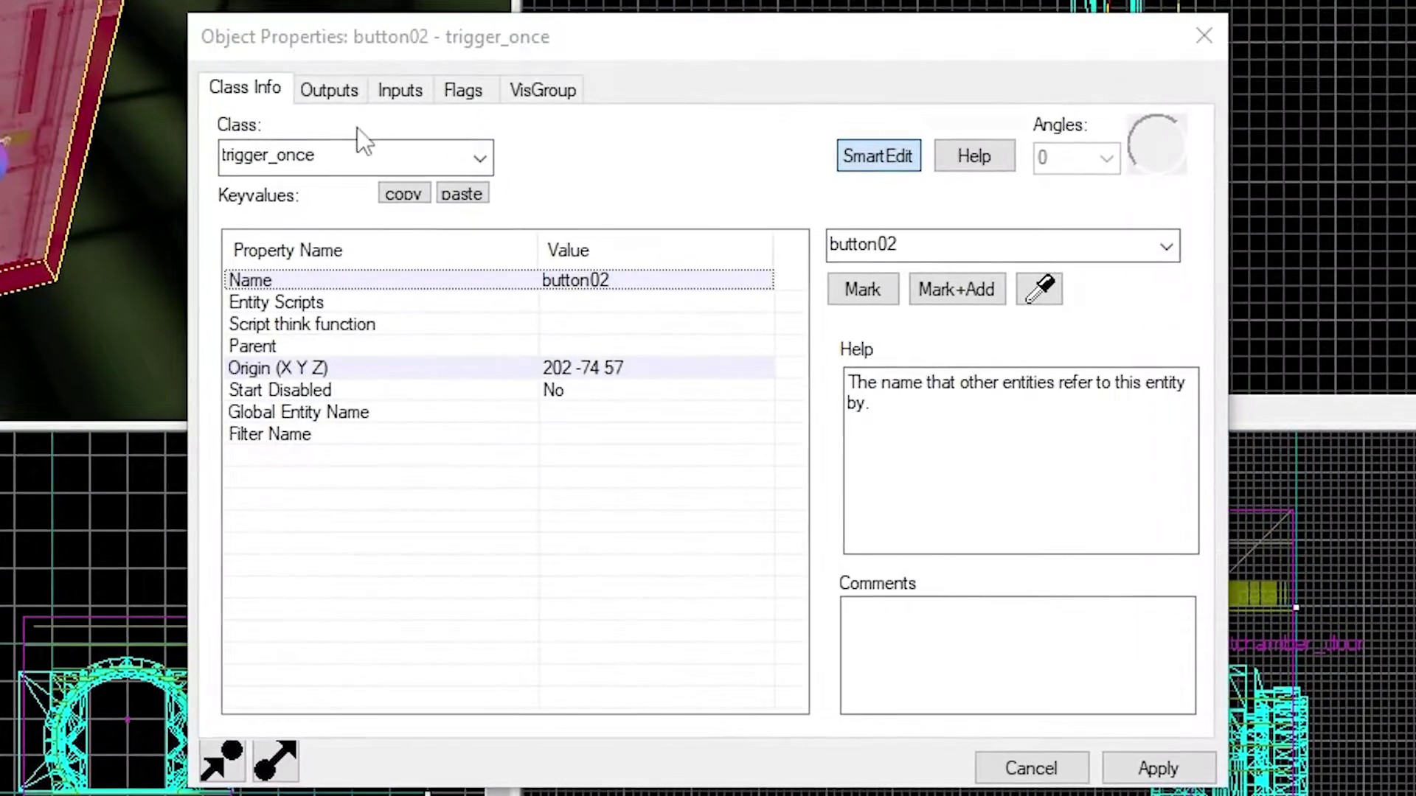
Change the class of the block covering the underground door from trigger_once to func_button.
{"action": "type", "text": "func-butty"}
{"action": "key", "text": "BackSpace"}
{"action": "key", "text": "BackSpace"}
{"action": "key", "text": "BackSpace"}
{"action": "key", "text": "BackSpace"}
{"action": "key", "text": "BackSpace"}
{"action": "key", "text": "BackSpace"}
{"action": "type", "text": "_butt"}
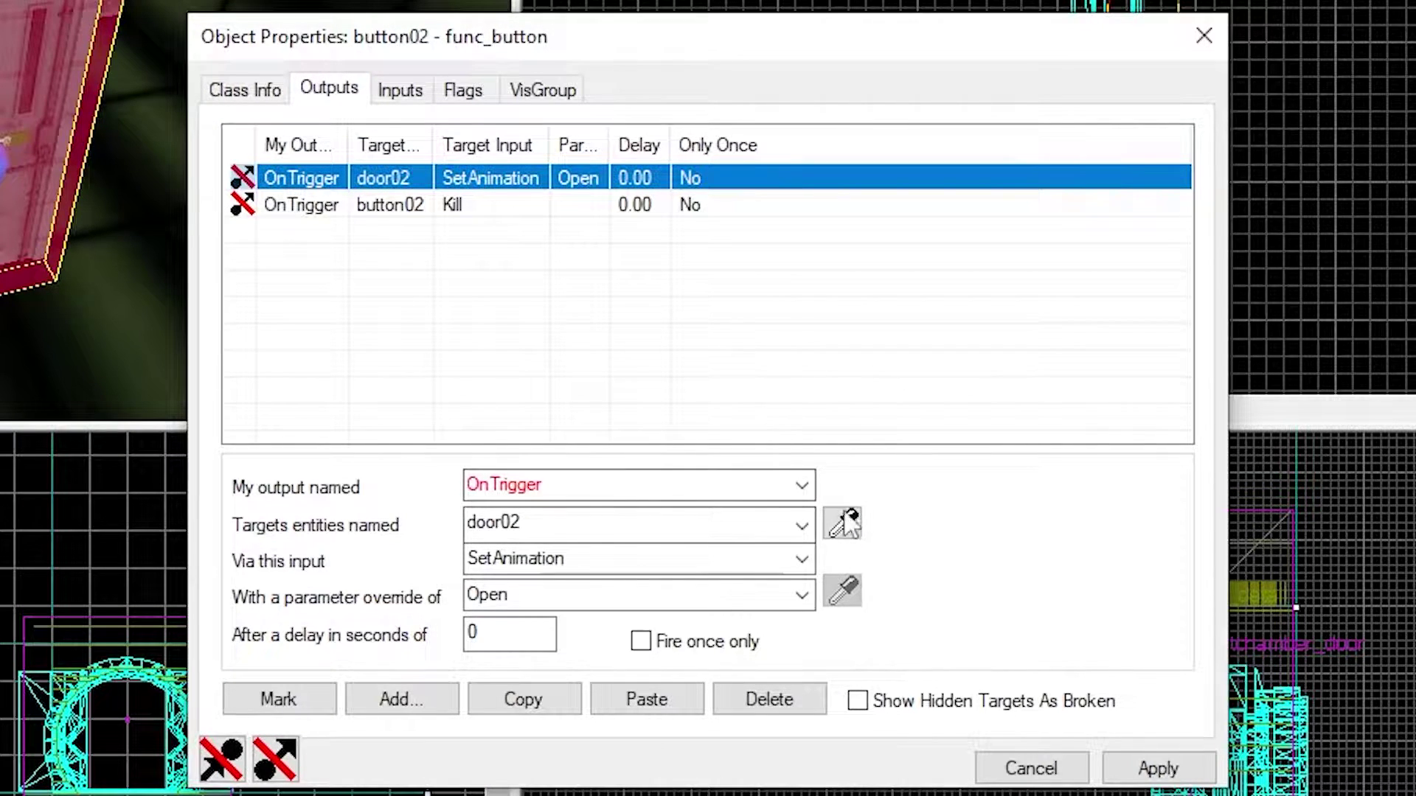
Switch both button02 outputs to fire on OnPressed and apply the change.
{"action": "left_click", "coordinate": [802, 485]}
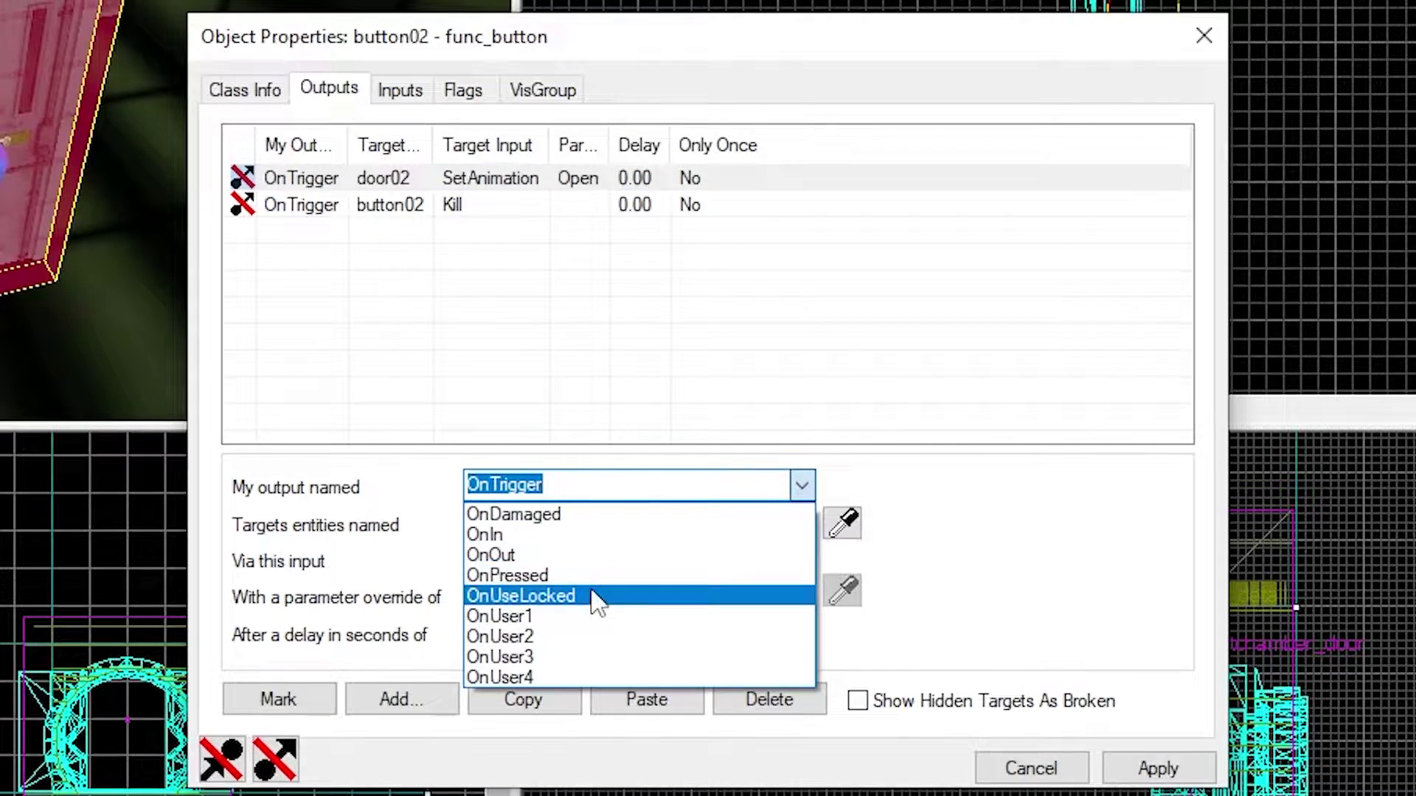
{"action": "left_click", "coordinate": [516, 576]}
{"action": "left_click", "coordinate": [413, 206]}
{"action": "left_click", "coordinate": [802, 487]}
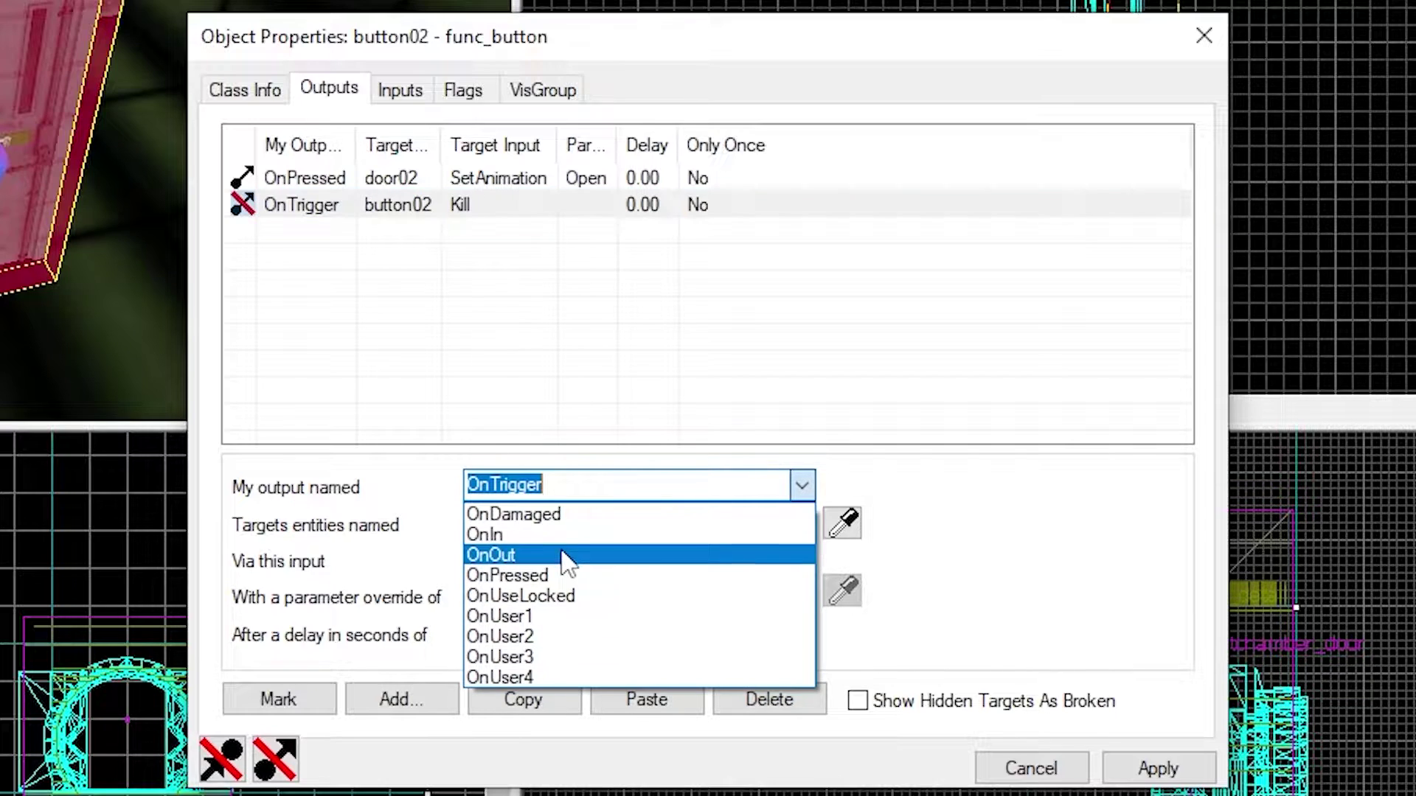
{"action": "left_click", "coordinate": [563, 575]}
{"action": "left_click", "coordinate": [1165, 766]}
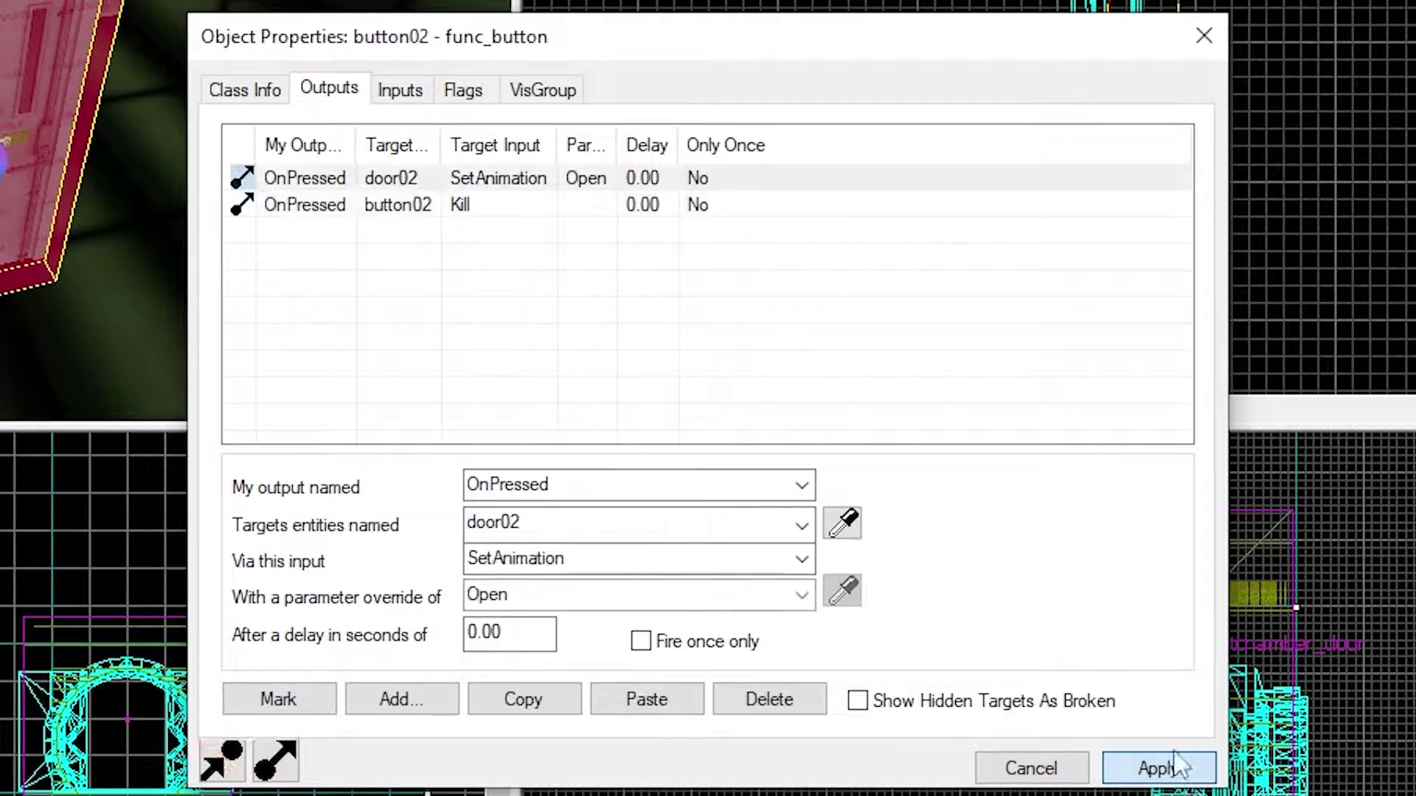
Set the parameter override of the door02 SetAnimation output to lowercase open.
{"action": "left_click", "coordinate": [891, 267]}
{"action": "left_click", "coordinate": [607, 179]}
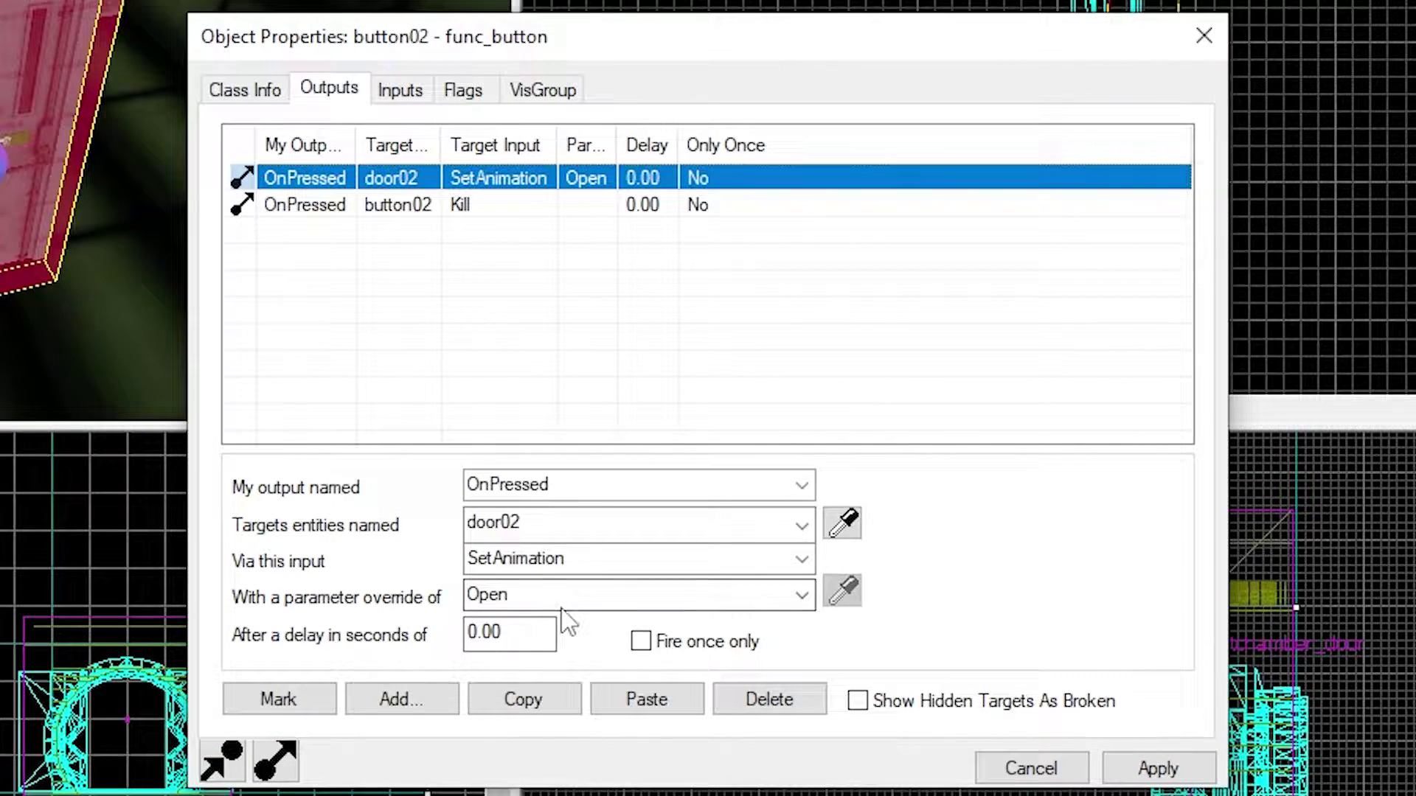
{"action": "left_click", "coordinate": [466, 596]}
{"action": "type", "text": "ope"}
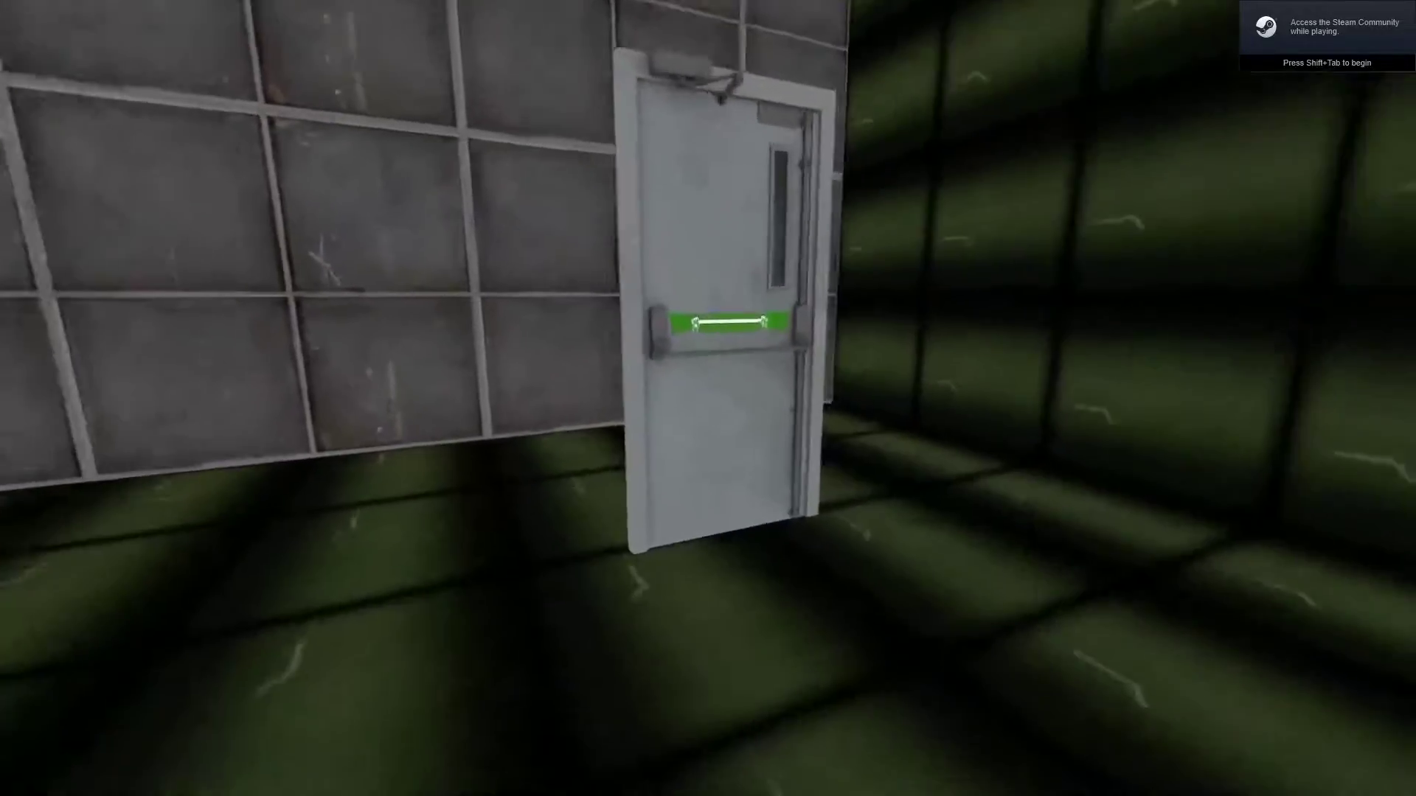
Test in the game that using the underground door opens it, and walk through the doorway.
{"action": "key", "text": "w"}
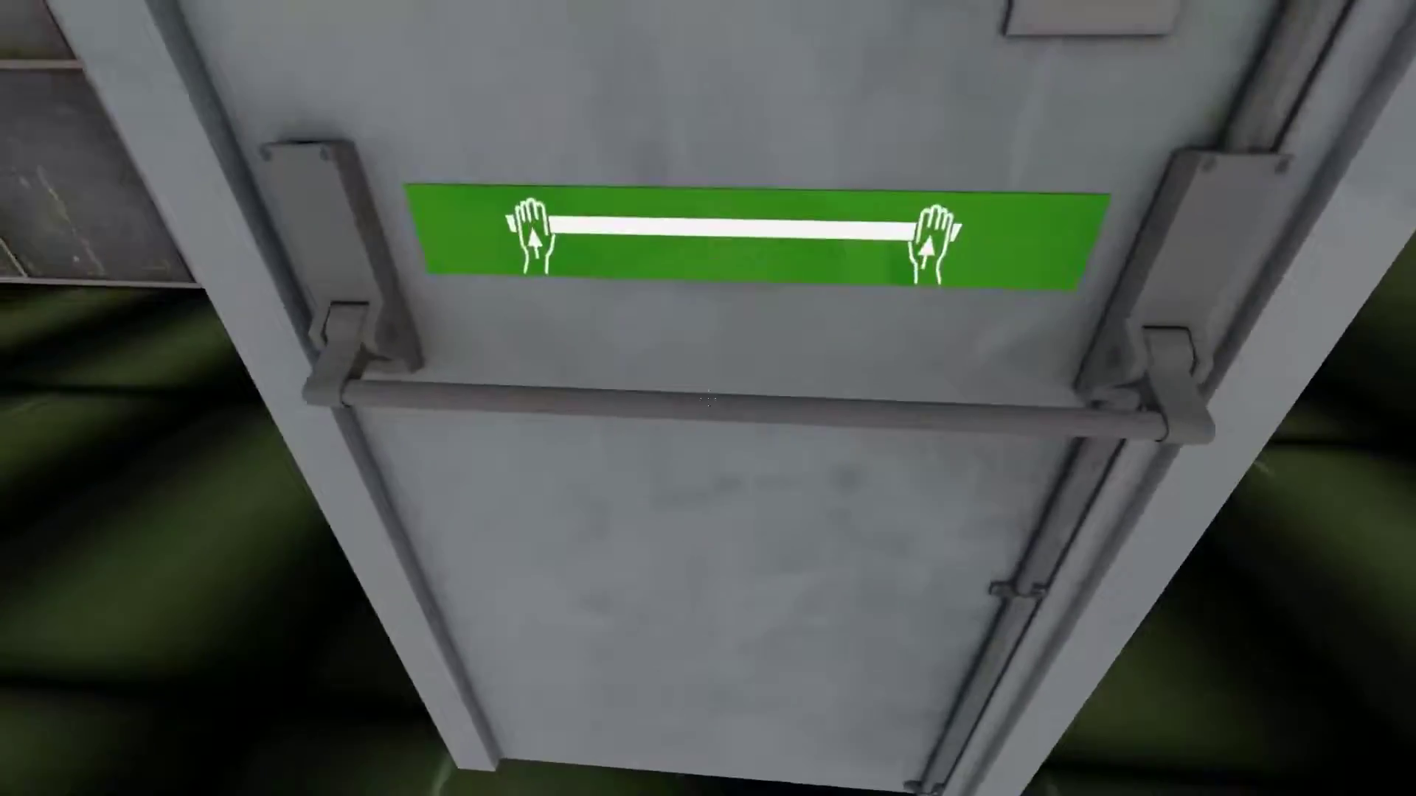
{"action": "key", "text": "s"}
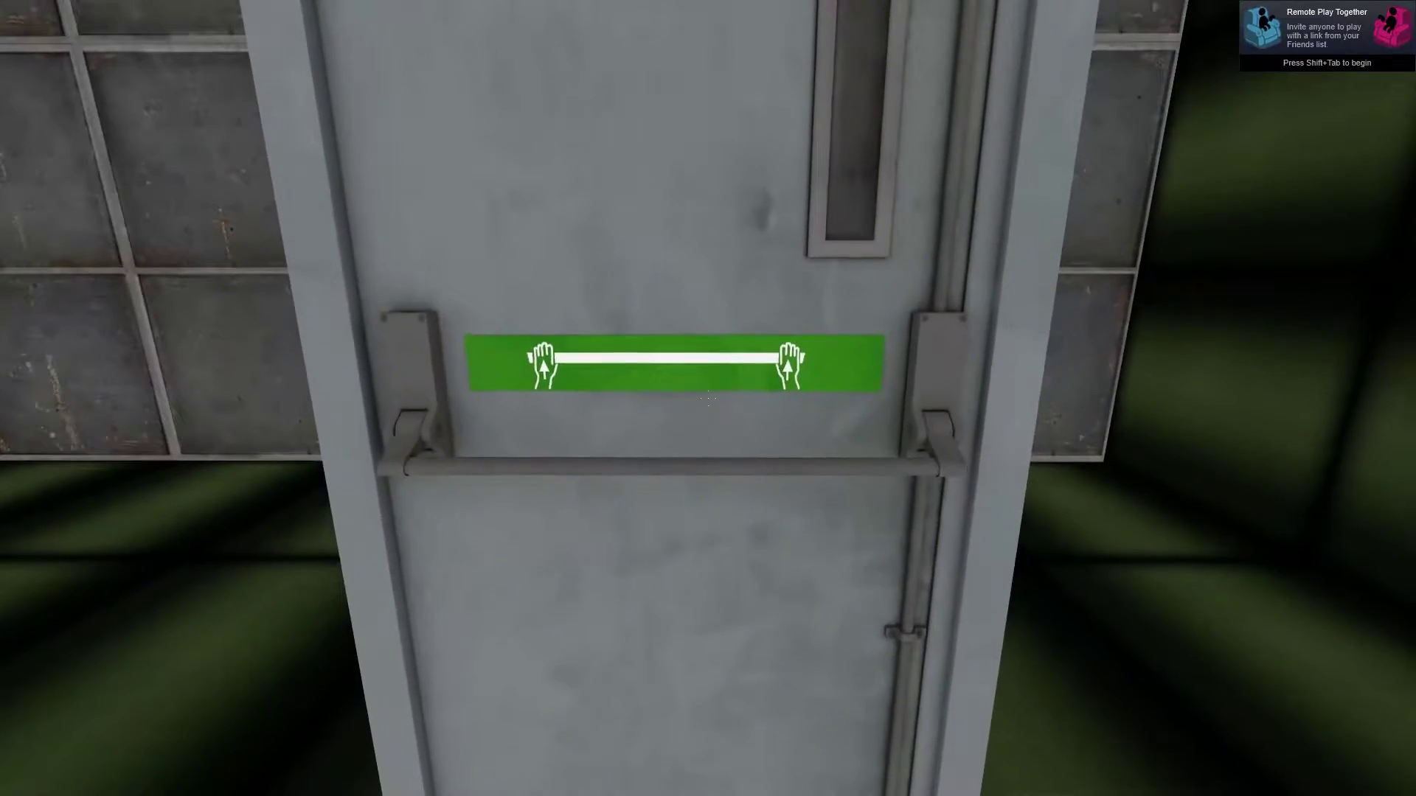
{"action": "key", "text": "e"}
{"action": "key", "text": "e"}
{"action": "key", "text": "w"}
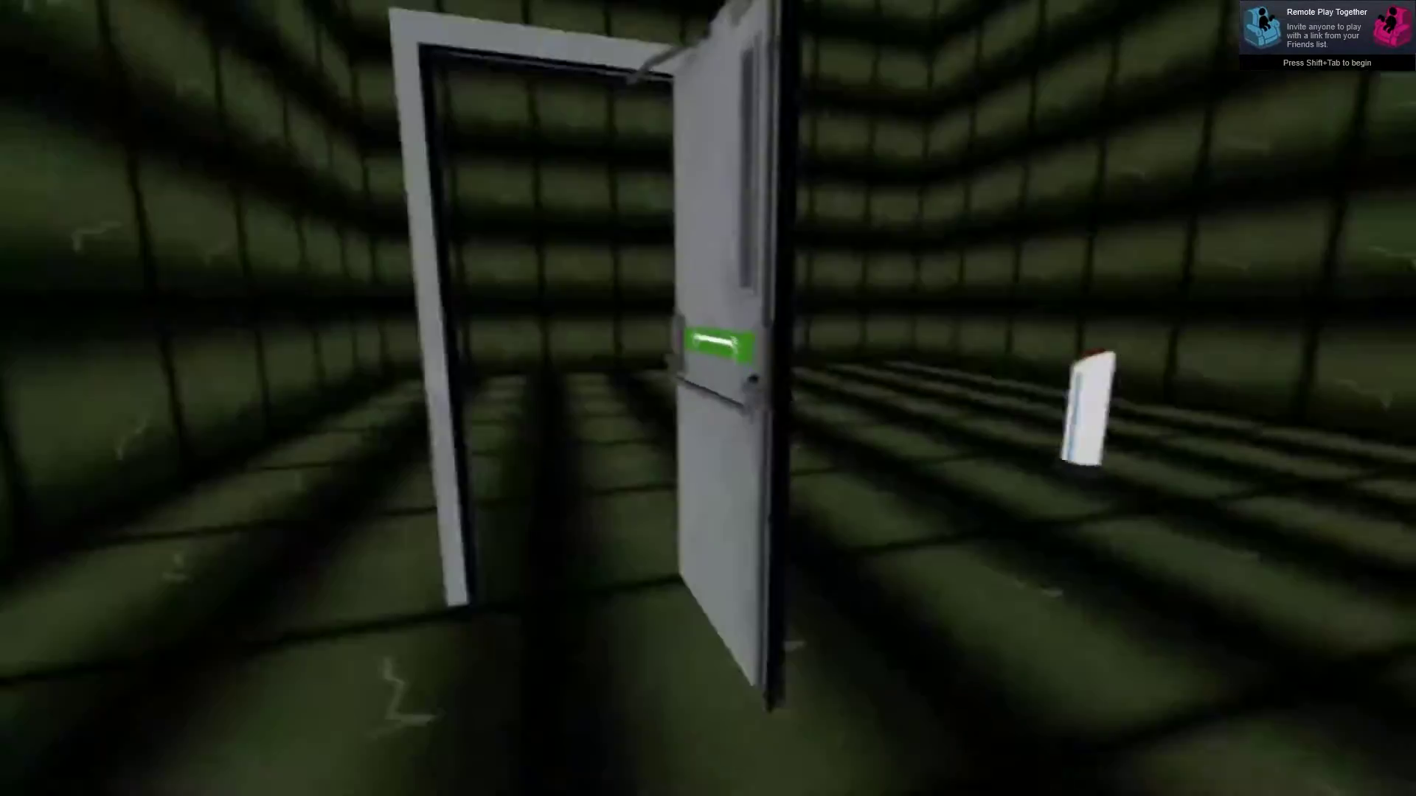
{"action": "key", "text": "w"}
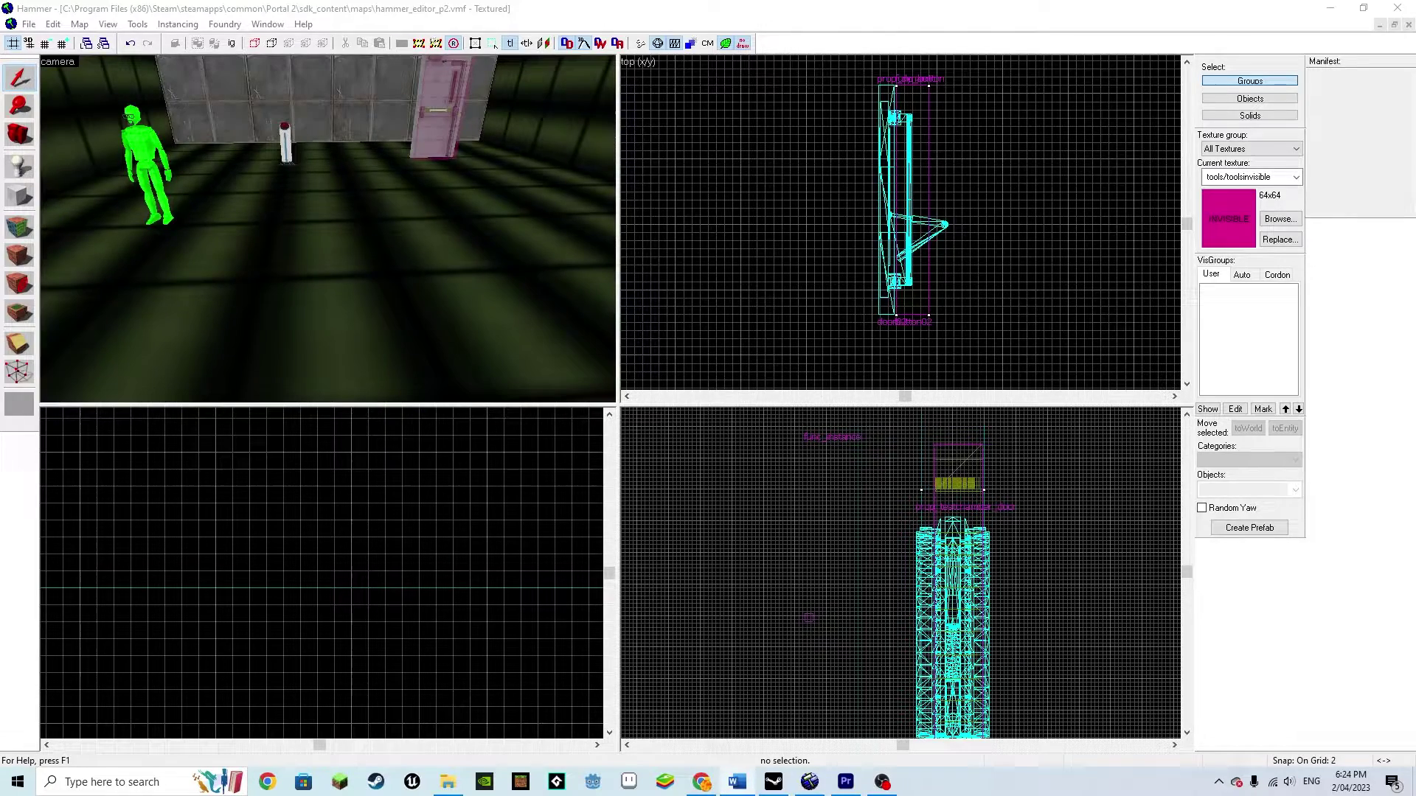
Place a new entity on the floor in front of the pedestal button and change its class to prop_floor_button.
{"action": "left_click", "coordinate": [344, 325]}
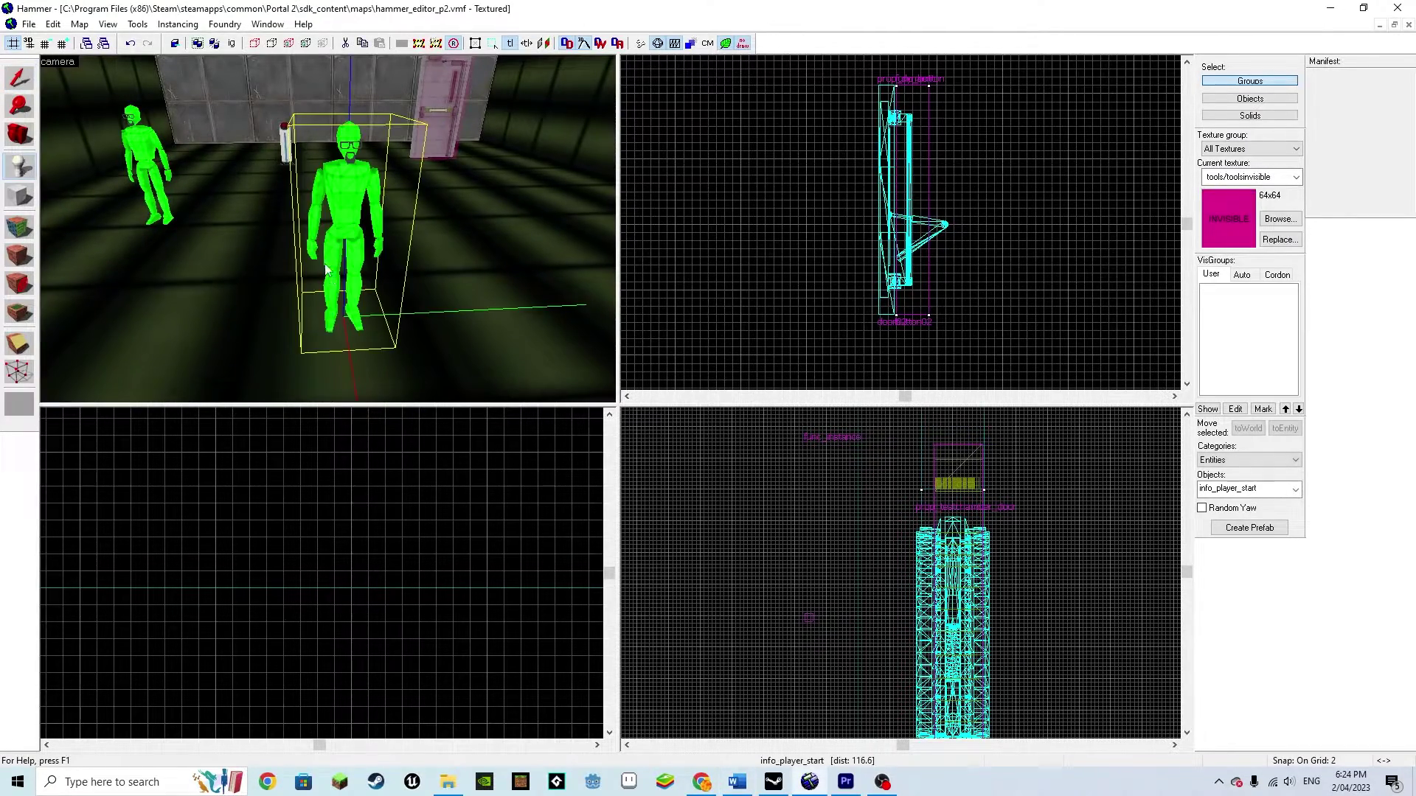
{"action": "type", "text": "prop-flo"}
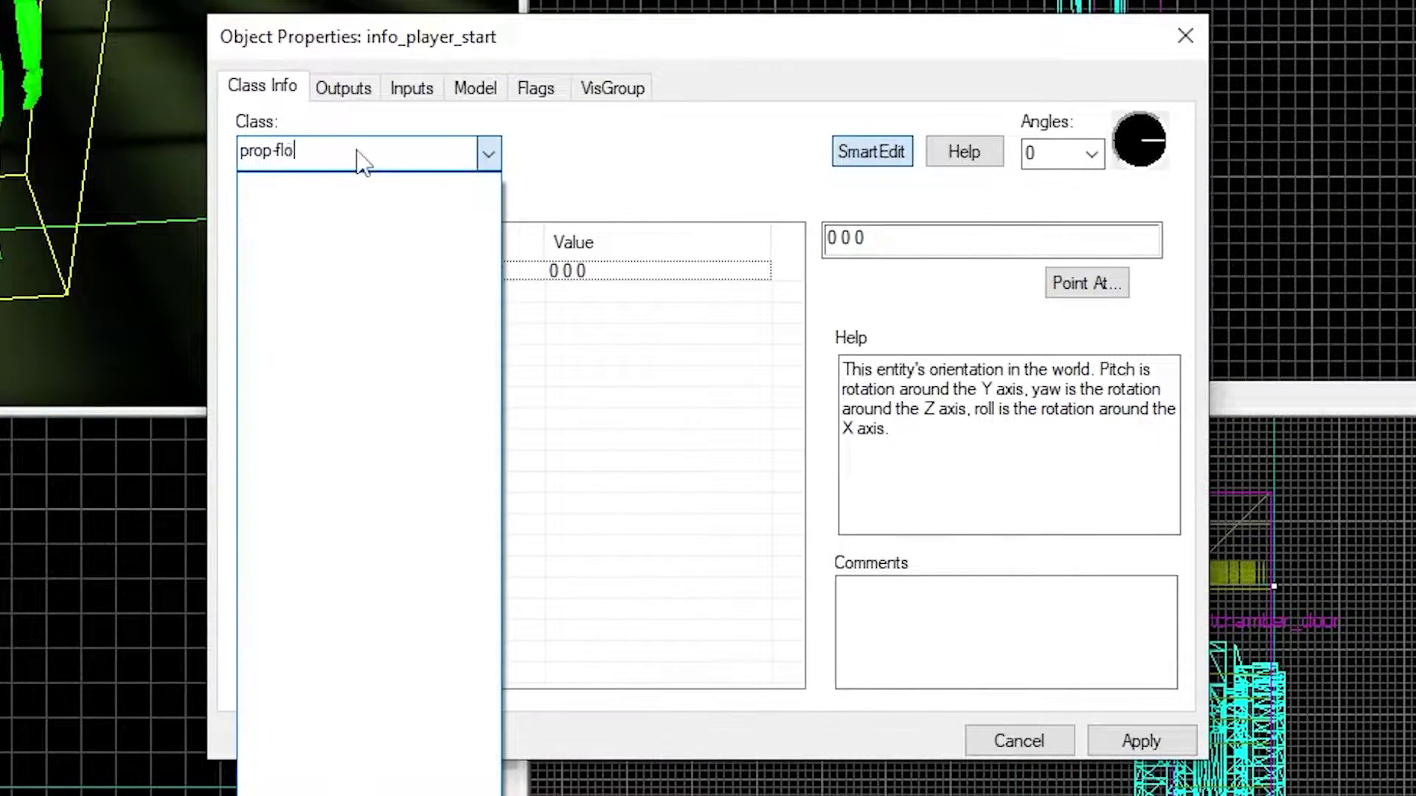
{"action": "key", "text": "BackSpace"}
{"action": "key", "text": "BackSpace"}
{"action": "key", "text": "BackSpace"}
{"action": "key", "text": "BackSpace"}
{"action": "type", "text": "_floor"}
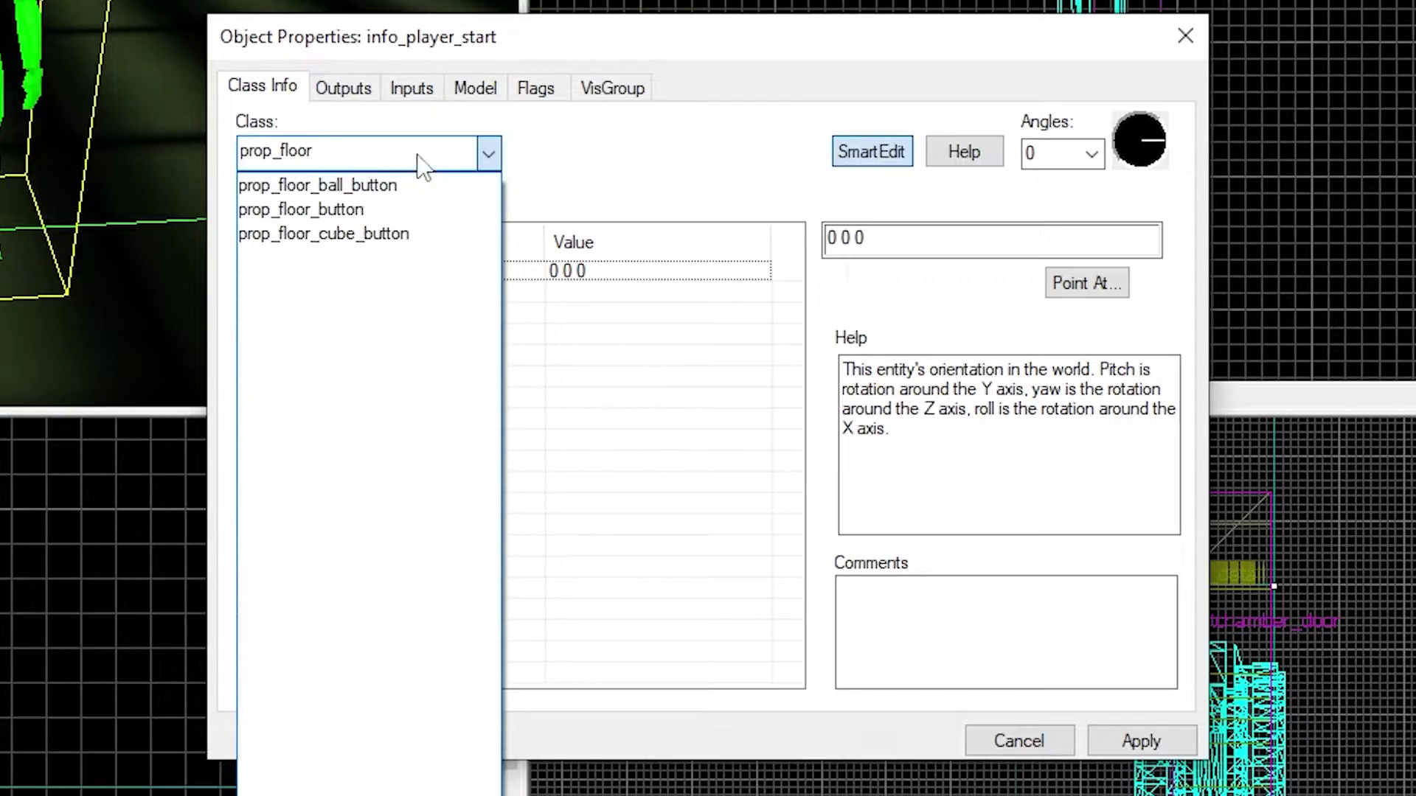
{"action": "left_click", "coordinate": [303, 208]}
{"action": "left_click", "coordinate": [1140, 741]}
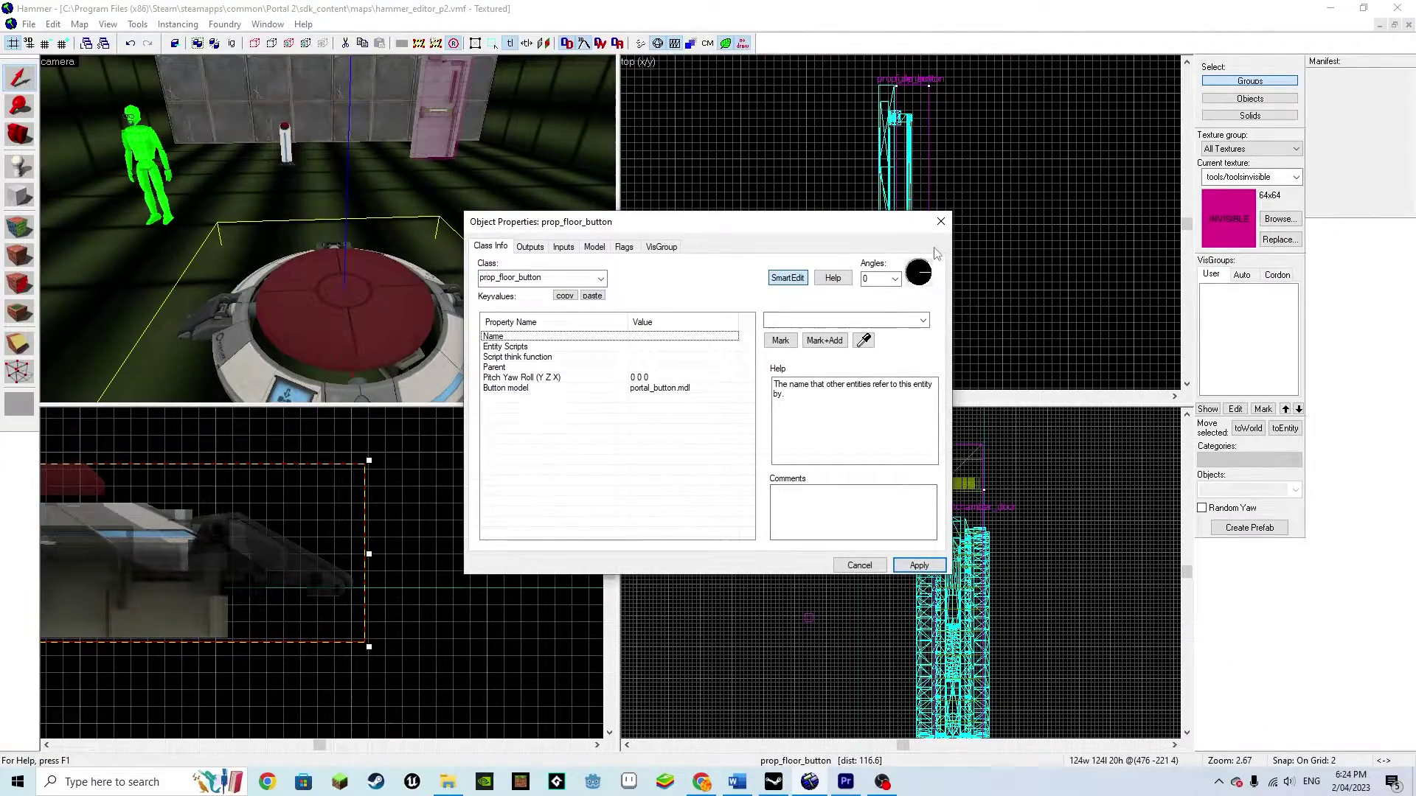
{"action": "left_click", "coordinate": [941, 221]}
Shift the floor button in the front view so that its feet rest on the floor surface.
{"action": "left_click_drag", "start_coordinate": [262, 598], "coordinate": [271, 589]}
{"action": "key", "text": "z"}
{"action": "key", "text": "z"}
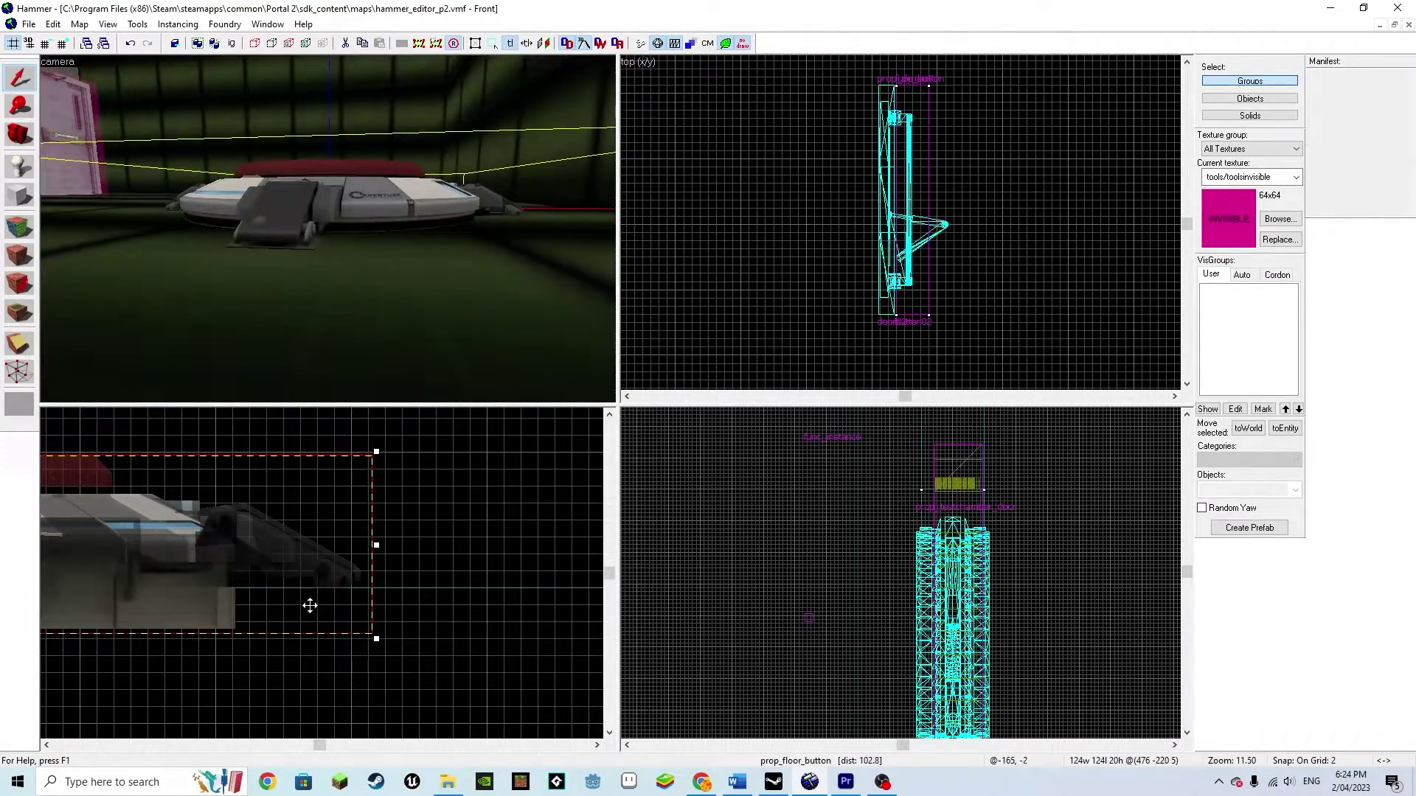
{"action": "left_click", "coordinate": [408, 306]}
{"action": "key", "text": "z"}
{"action": "key", "text": "z"}
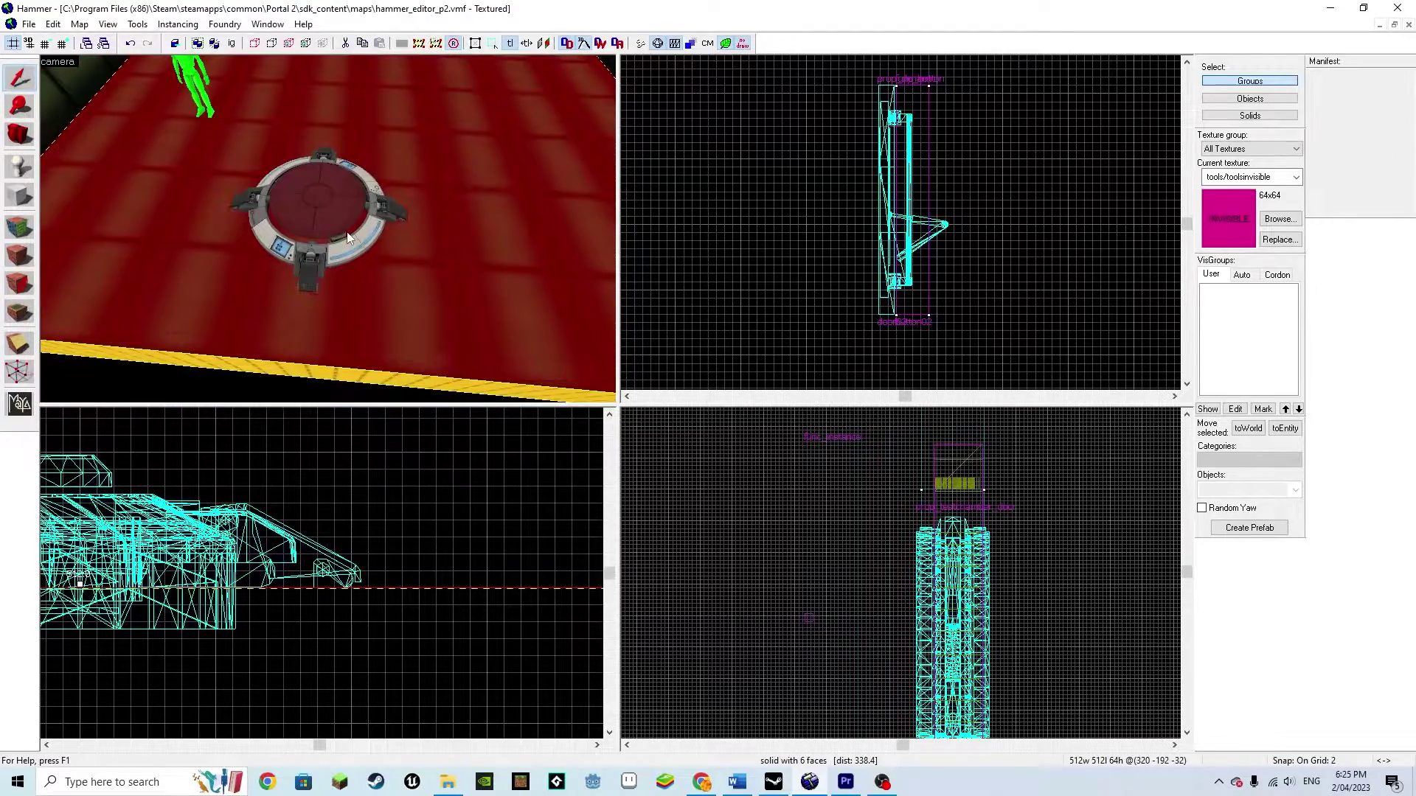
Place a new entity on the floor beside the floor button and change its class to func_instance.
{"action": "left_click", "coordinate": [20, 166]}
{"action": "left_click", "coordinate": [184, 227]}
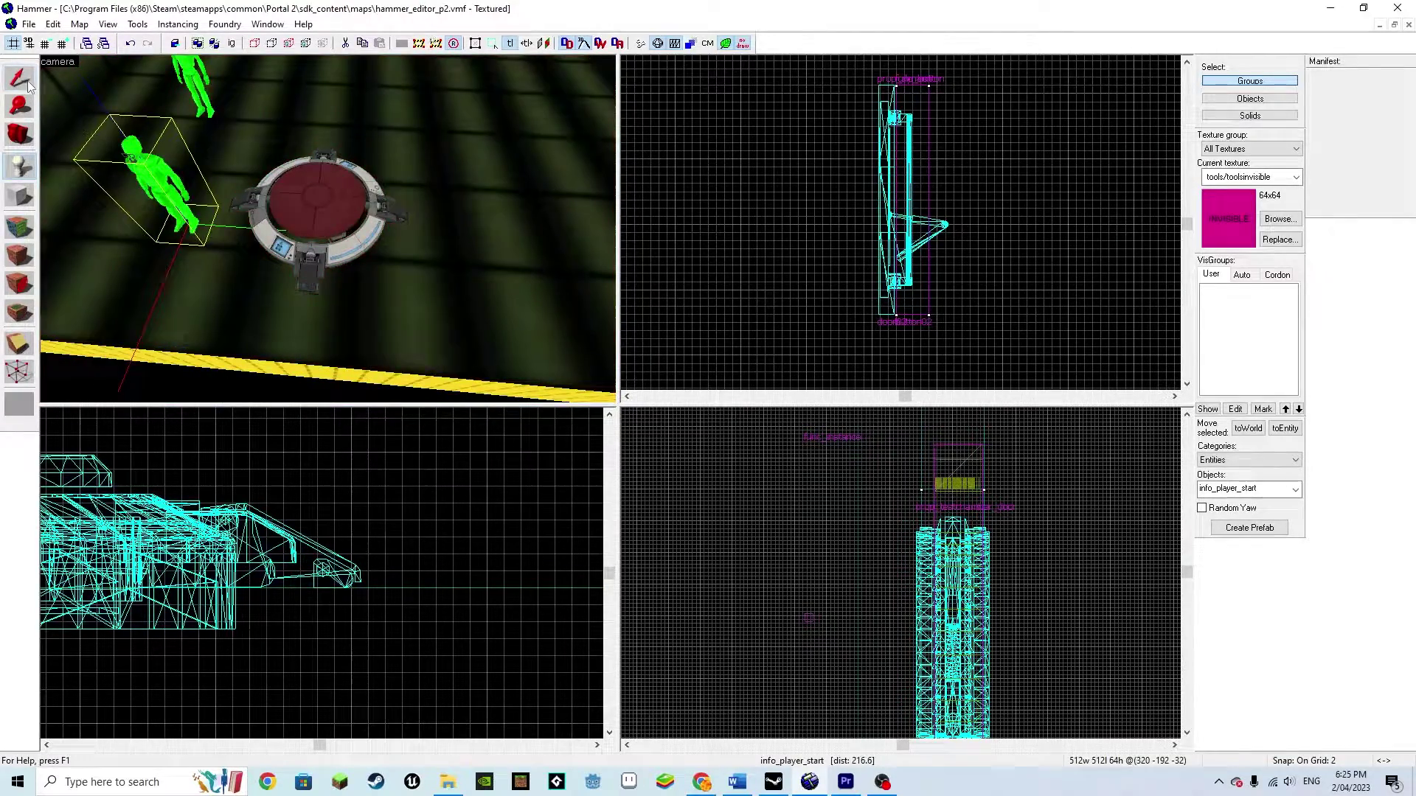
{"action": "double_click", "coordinate": [158, 187]}
{"action": "left_click", "coordinate": [542, 274]}
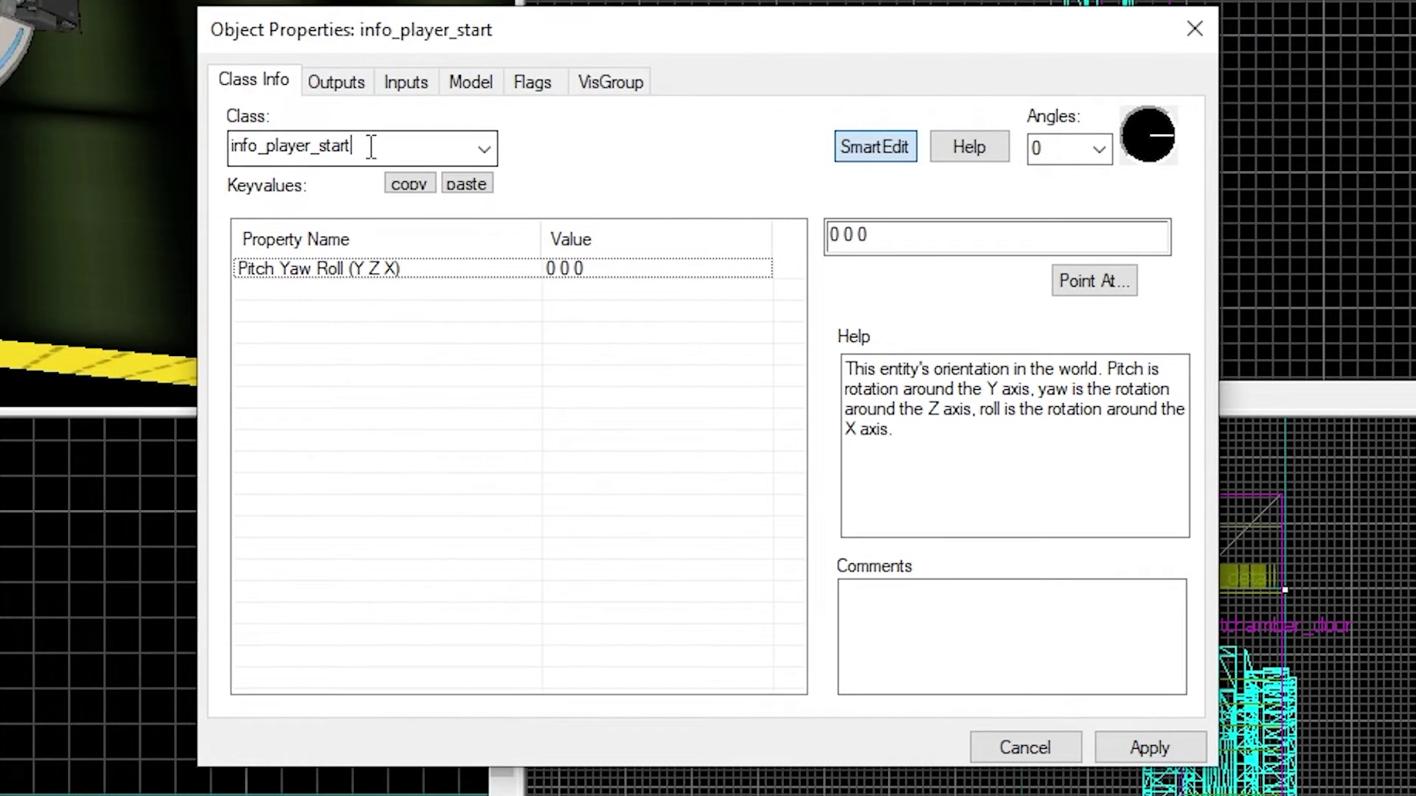
{"action": "key", "text": "BackSpace"}
{"action": "key", "text": "BackSpace"}
{"action": "key", "text": "BackSpace"}
{"action": "key", "text": "BackSpace"}
{"action": "key", "text": "BackSpace"}
{"action": "key", "text": "BackSpace"}
{"action": "key", "text": "BackSpace"}
{"action": "key", "text": "BackSpace"}
{"action": "key", "text": "BackSpace"}
{"action": "key", "text": "BackSpace"}
{"action": "key", "text": "BackSpace"}
{"action": "key", "text": "BackSpace"}
{"action": "key", "text": "BackSpace"}
{"action": "key", "text": "BackSpace"}
{"action": "key", "text": "BackSpace"}
{"action": "key", "text": "BackSpace"}
{"action": "key", "text": "BackSpace"}
{"action": "type", "text": "p"}
{"action": "key", "text": "BackSpace"}
{"action": "type", "text": "func"}
{"action": "left_click", "coordinate": [331, 181]}
{"action": "left_click", "coordinate": [1171, 752]}
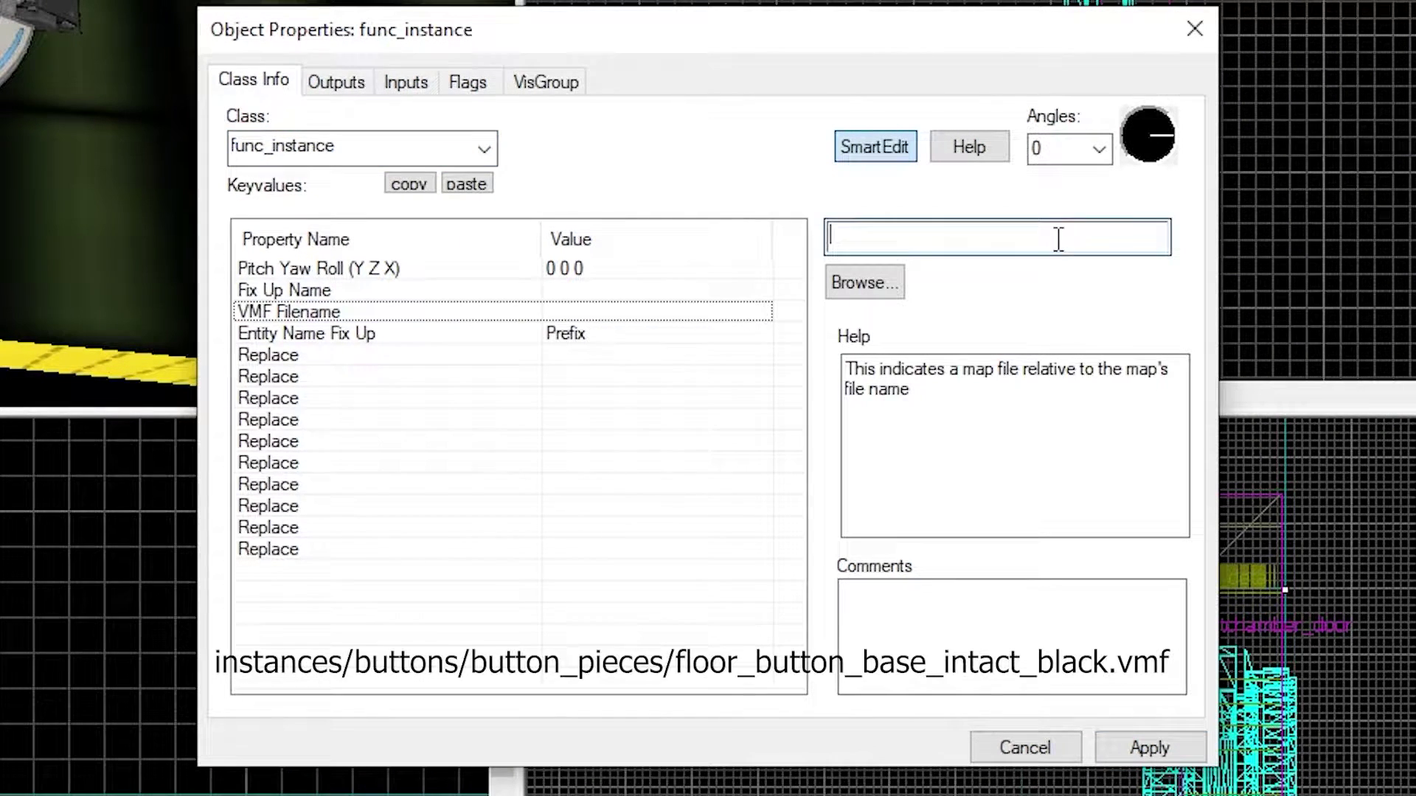
Set the instance's VMF filename to instances/buttons/button_pieces/floor_button_base_intact_black.vmf.
{"action": "type", "text": "instances/buttons/button_pieces/floor_button_base_intact_black.vmf"}
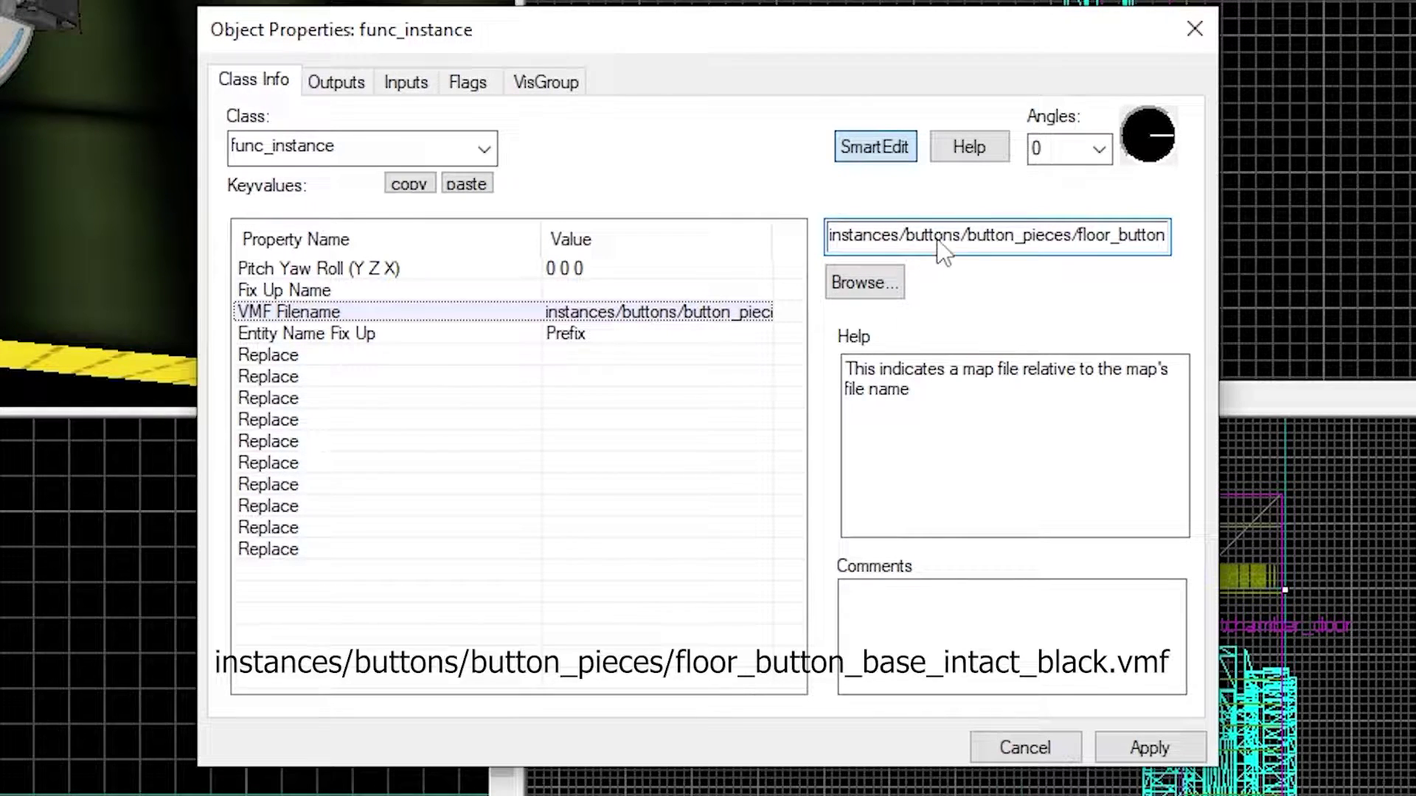
{"action": "key", "text": "Right"}
{"action": "key", "text": "Right"}
{"action": "key", "text": "Right"}
{"action": "key", "text": "Right"}
{"action": "key", "text": "Right"}
{"action": "key", "text": "Right"}
{"action": "key", "text": "Right"}
{"action": "key", "text": "Right"}
{"action": "key", "text": "Right"}
{"action": "key", "text": "Right"}
{"action": "key", "text": "Right"}
{"action": "key", "text": "Right"}
{"action": "key", "text": "Right"}
{"action": "key", "text": "Right"}
{"action": "key", "text": "Right"}
{"action": "key", "text": "Right"}
{"action": "key", "text": "Right"}
{"action": "key", "text": "Right"}
{"action": "key", "text": "Right"}
{"action": "key", "text": "Right"}
{"action": "key", "text": "Right"}
{"action": "key", "text": "Right"}
{"action": "key", "text": "Right"}
{"action": "key", "text": "Right"}
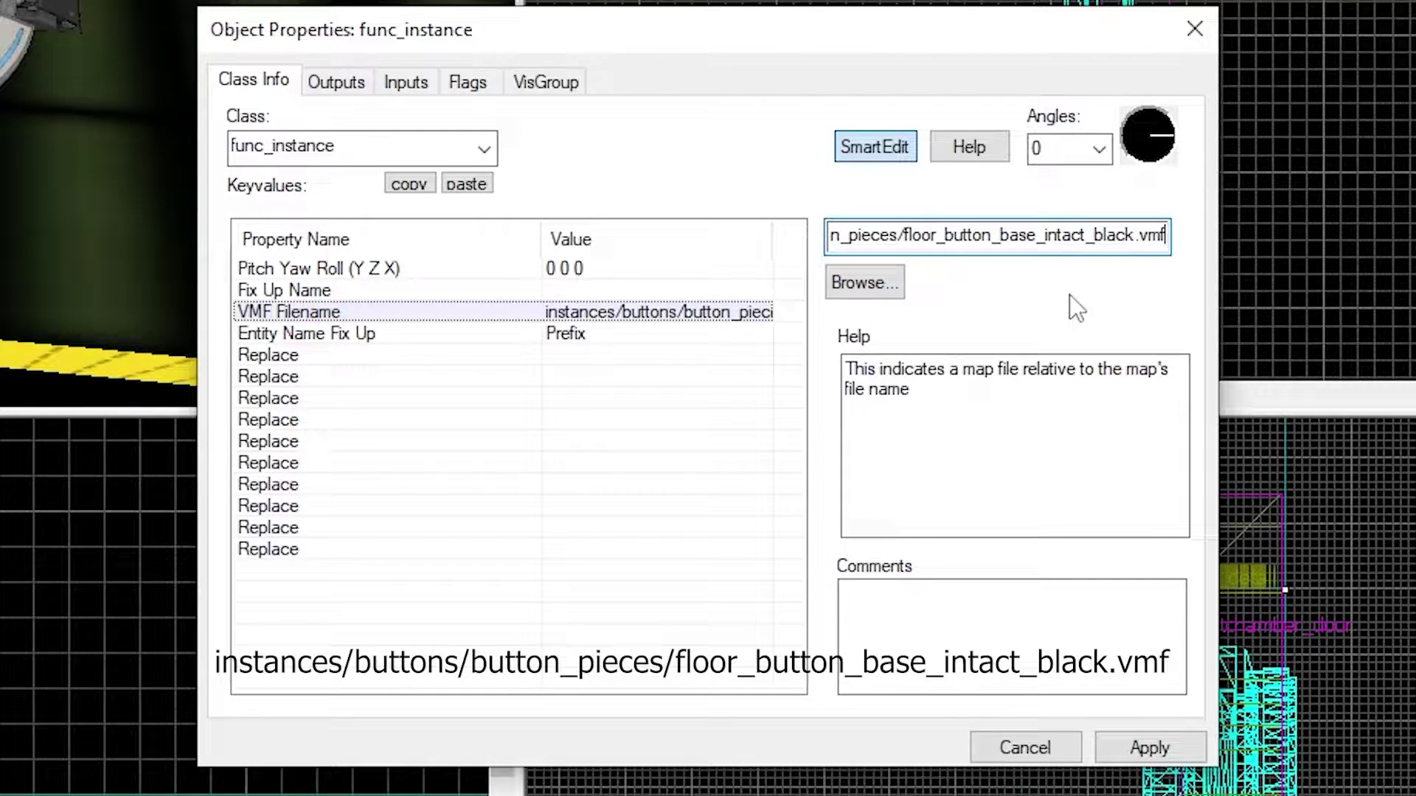
{"action": "left_click", "coordinate": [864, 282]}
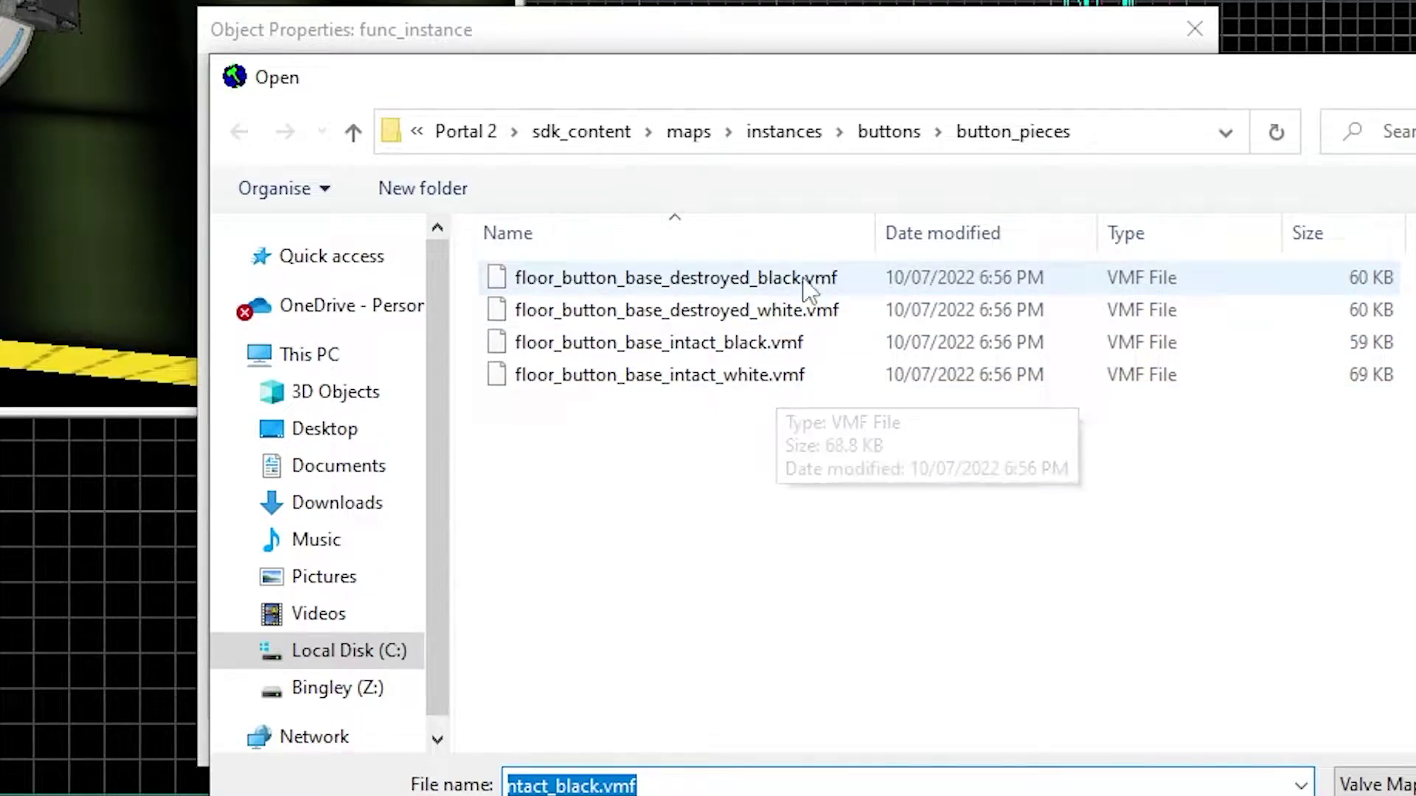
{"action": "key", "text": "Return"}
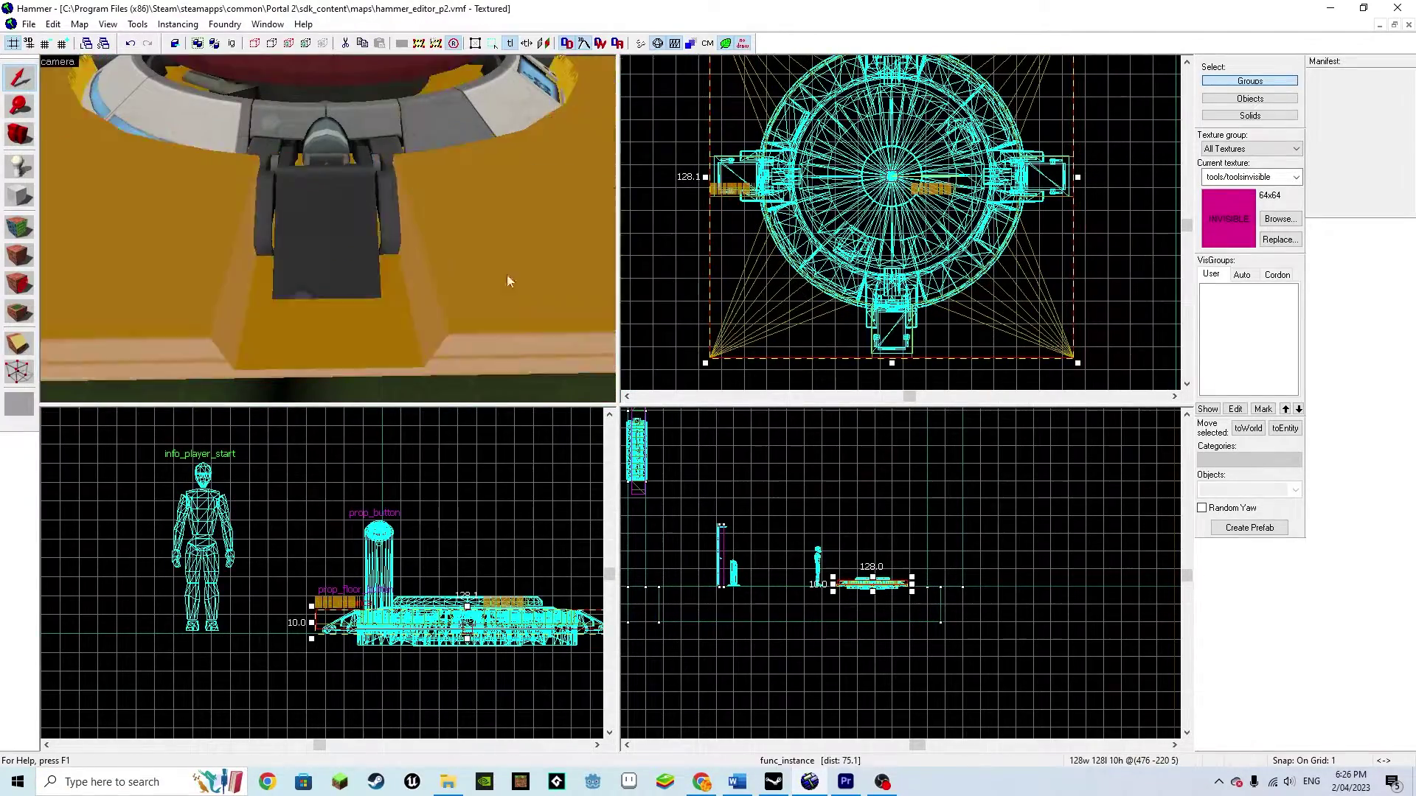
Select the floor block beneath the floor button and its instance base.
{"action": "key", "text": "z"}
{"action": "left_click", "coordinate": [325, 228]}
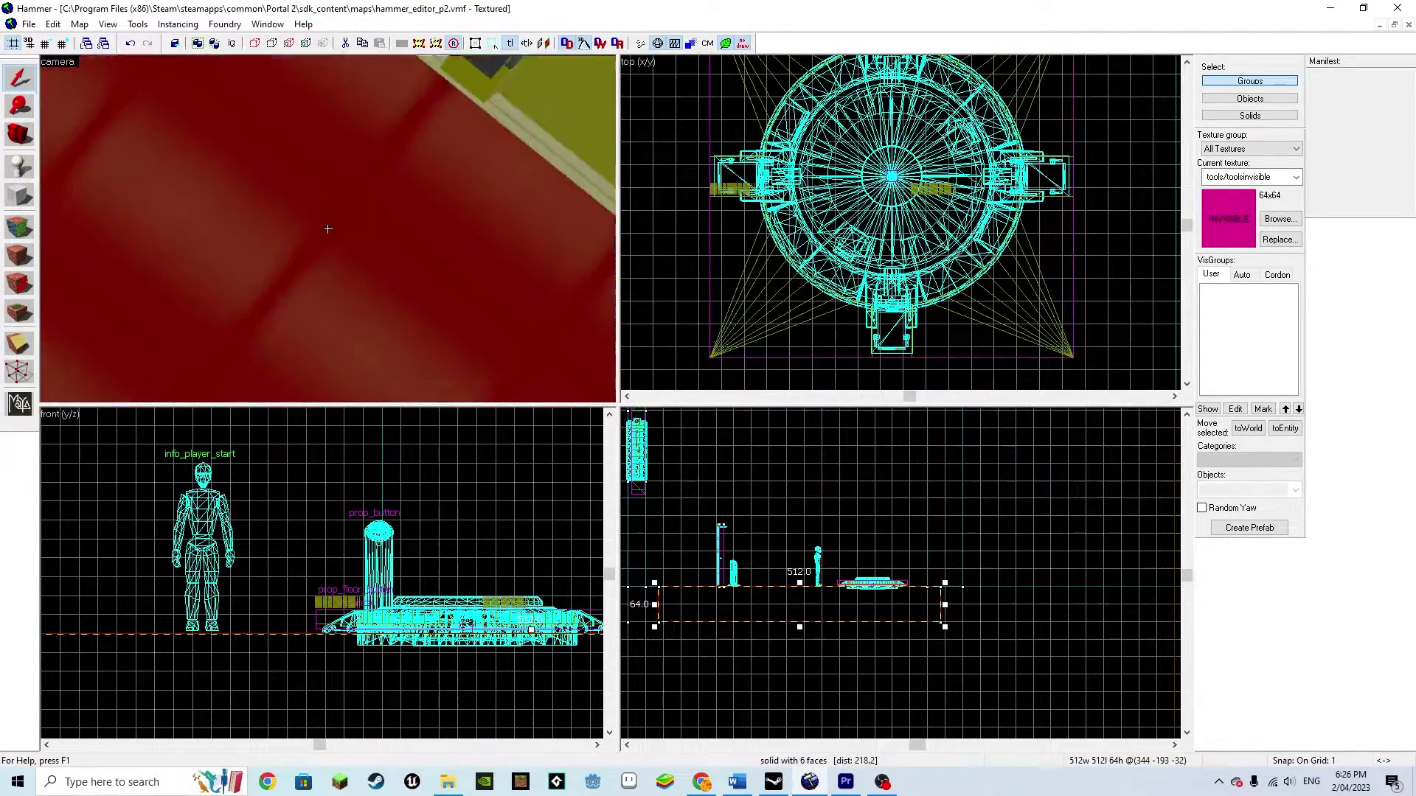
{"action": "key", "text": "z"}
{"action": "scroll", "coordinate": [202, 649], "scroll_direction": "up", "scroll_amount": 4}
{"action": "left_click_drag", "start_coordinate": [202, 641], "coordinate": [202, 679]}
{"action": "scroll", "coordinate": [334, 479], "scroll_direction": "up", "scroll_amount": 6}
{"action": "scroll", "coordinate": [472, 626], "scroll_direction": "up", "scroll_amount": 4}
{"action": "left_click_drag", "start_coordinate": [498, 660], "coordinate": [498, 615]}
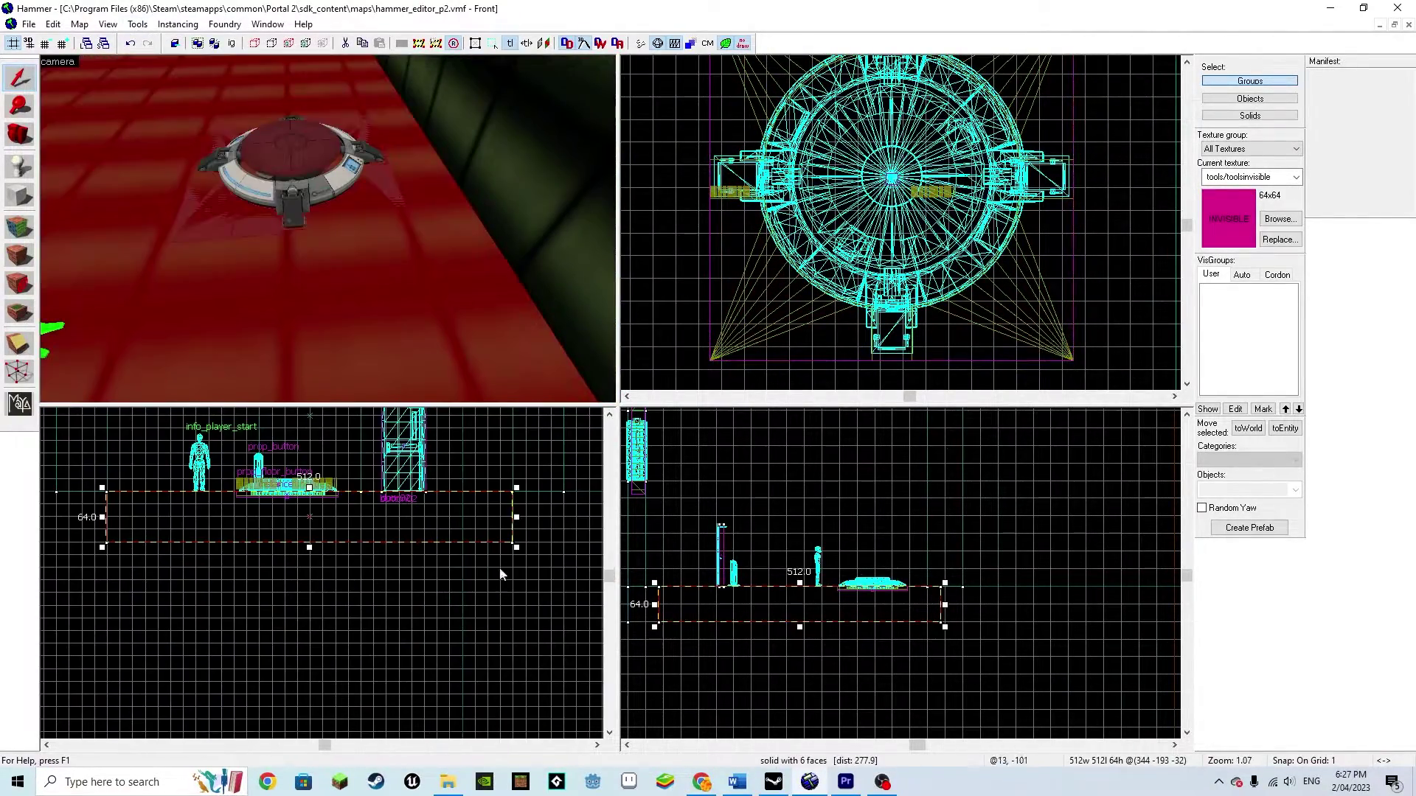
{"action": "scroll", "coordinate": [888, 258], "scroll_direction": "down", "scroll_amount": 5}
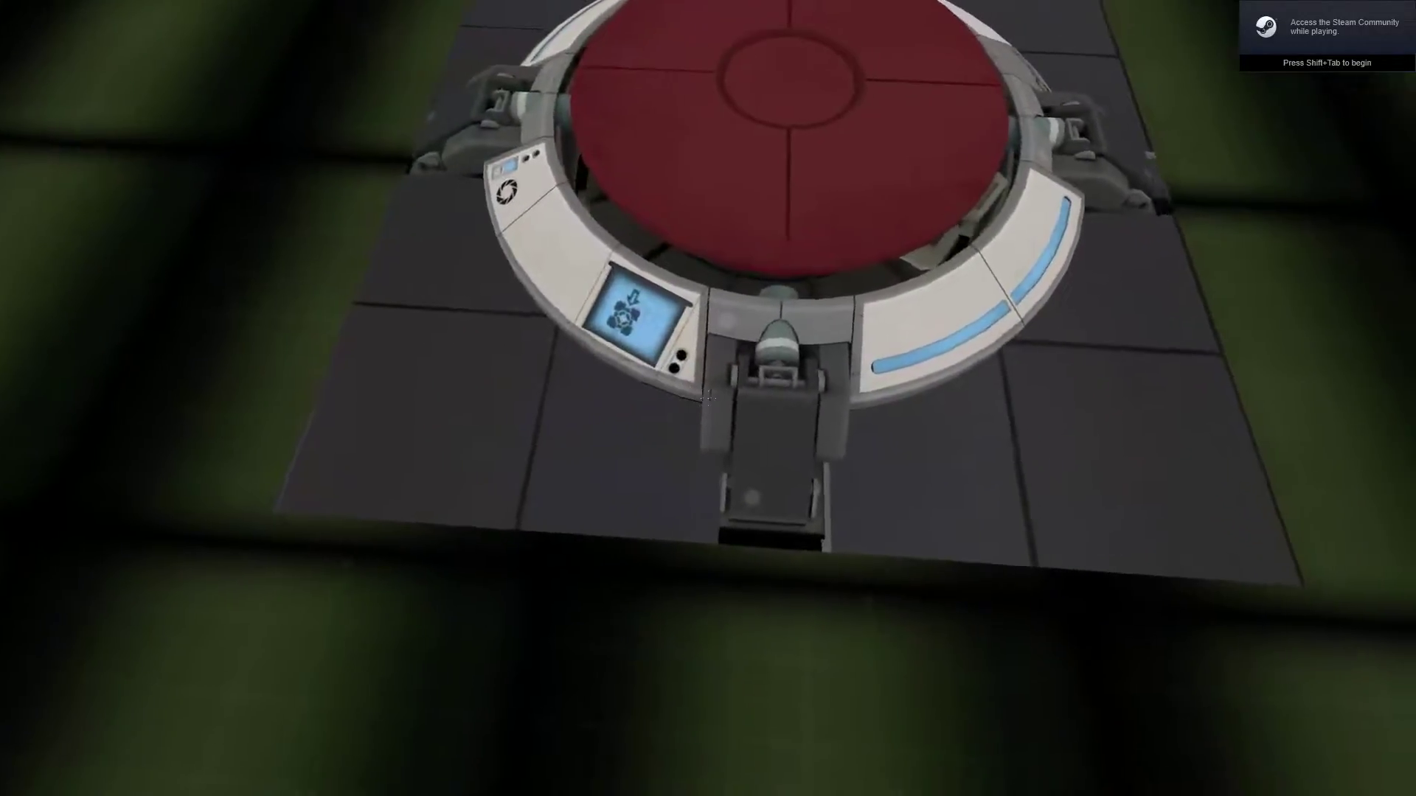
Walk around the floor button in the game and check how its base sits in the floor.
{"action": "key", "text": "d"}
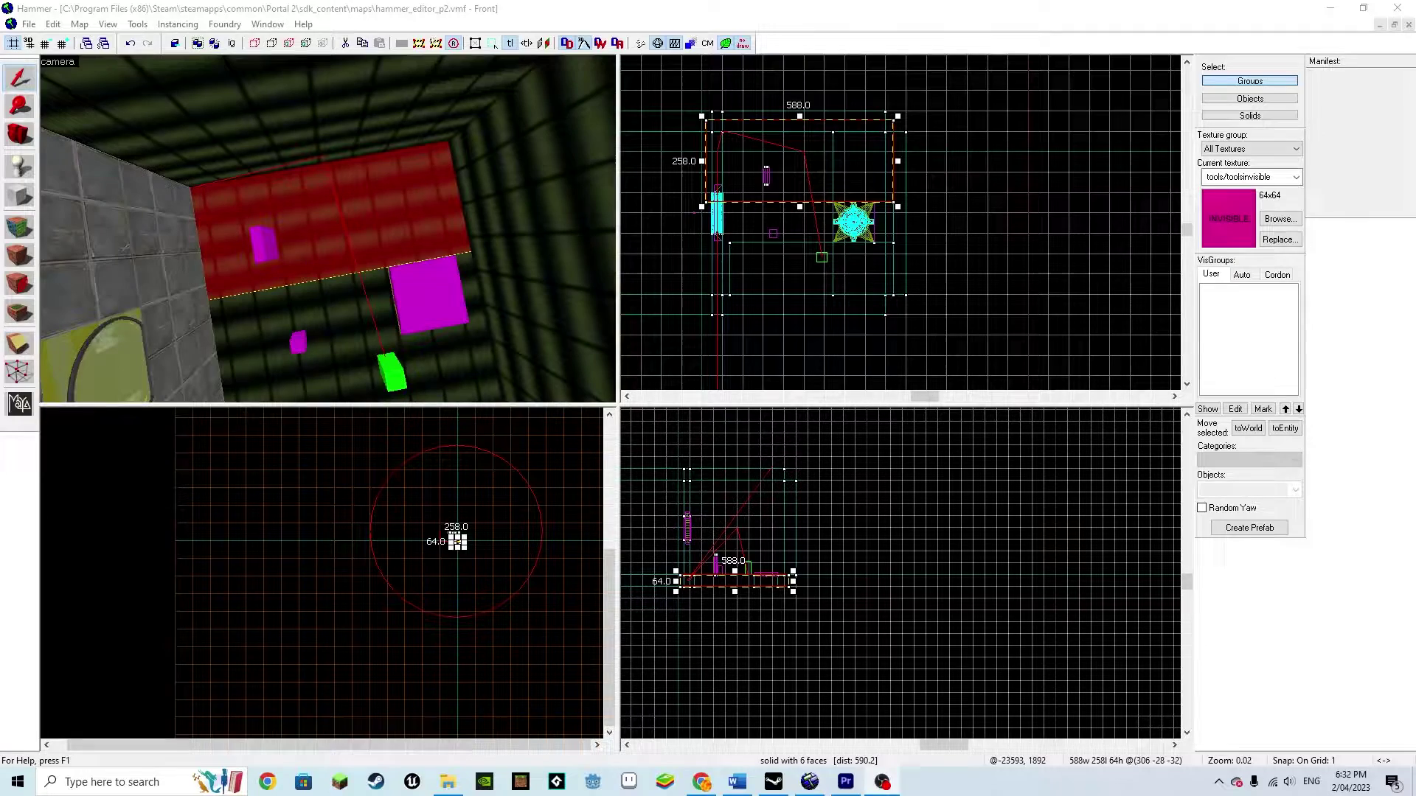
Select the 512-unit wall block near the floor button, set a coarser grid and resize the block to separate out a panel section.
{"action": "left_click", "coordinate": [541, 291]}
{"action": "key", "text": "z"}
{"action": "key", "text": "s"}
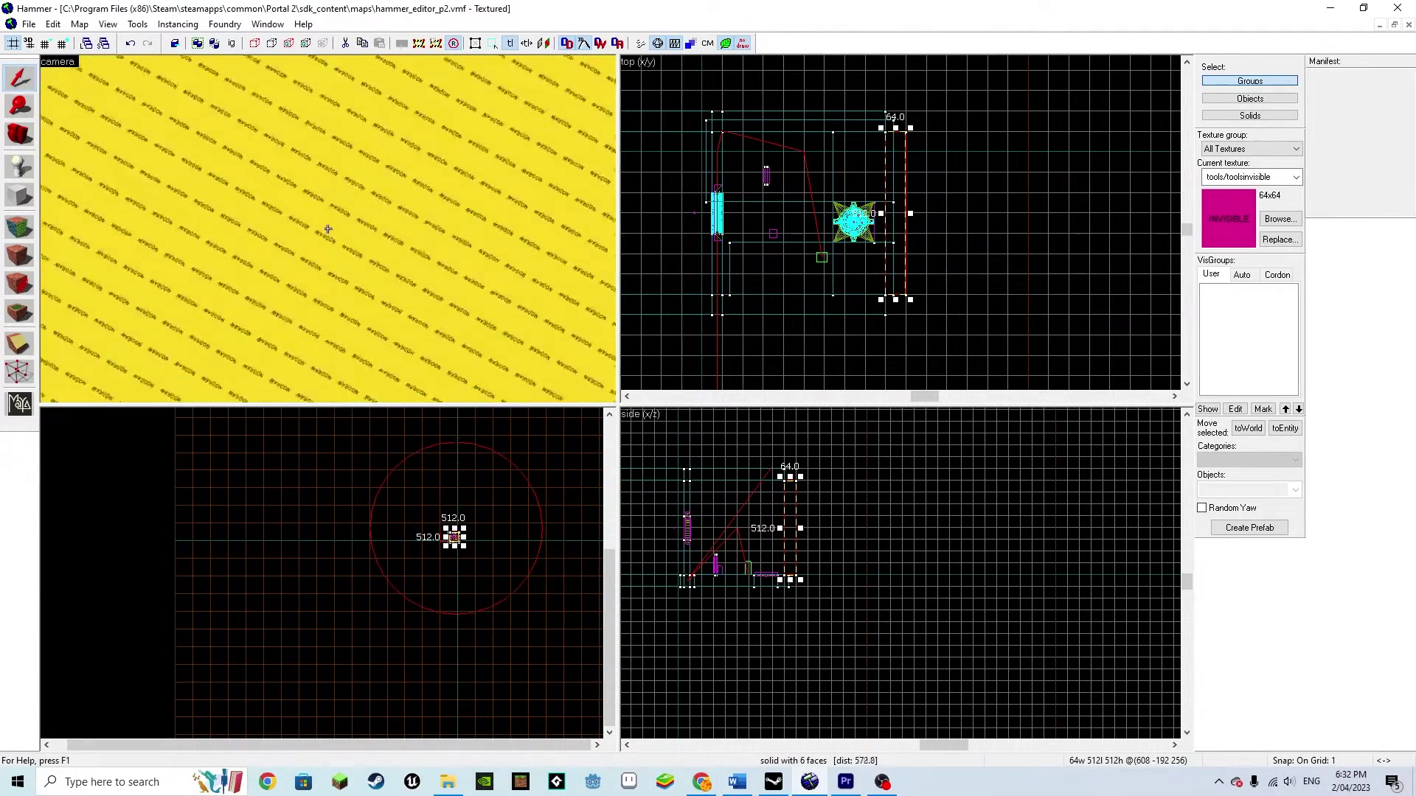
{"action": "key", "text": "w"}
{"action": "key", "text": "z"}
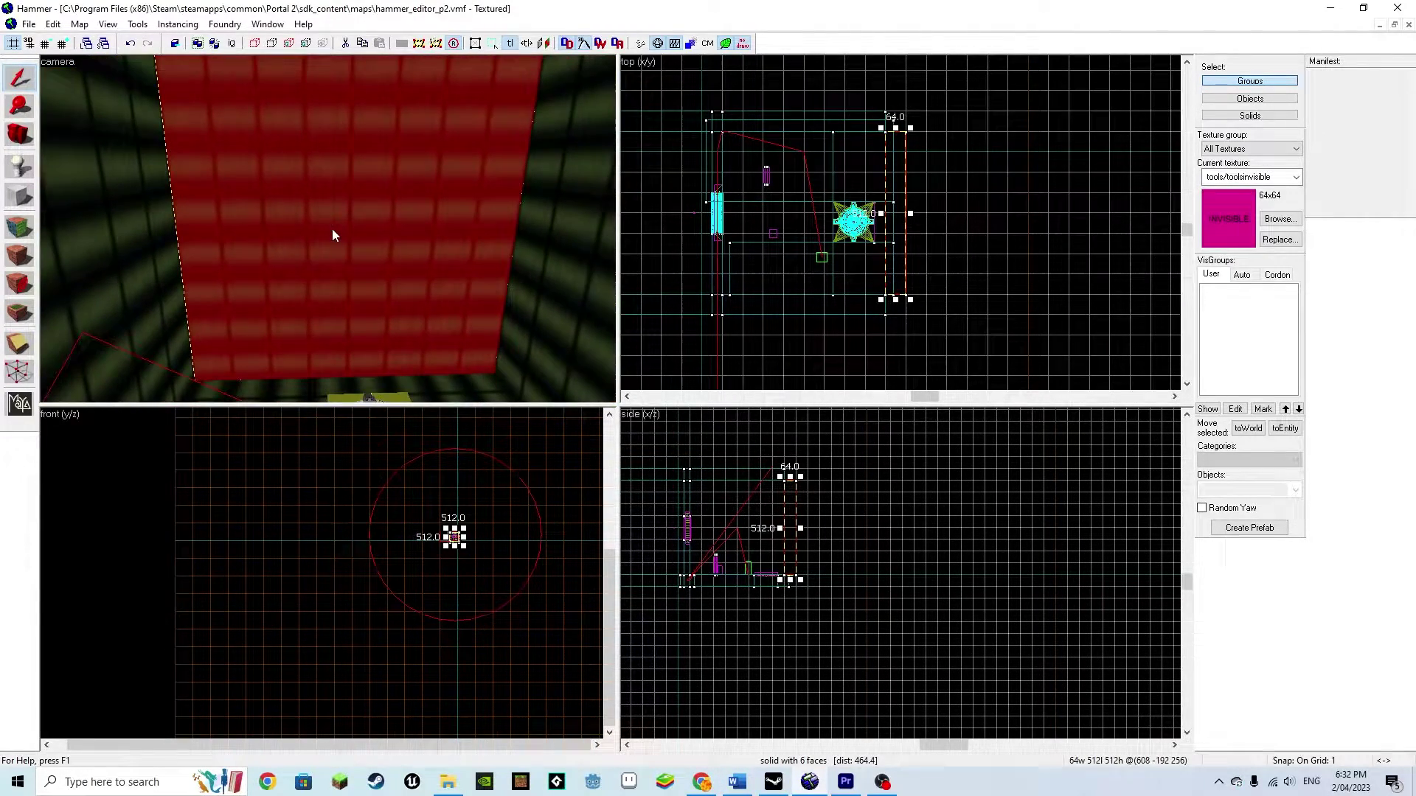
{"action": "scroll", "coordinate": [455, 537], "scroll_direction": "up", "scroll_amount": 20}
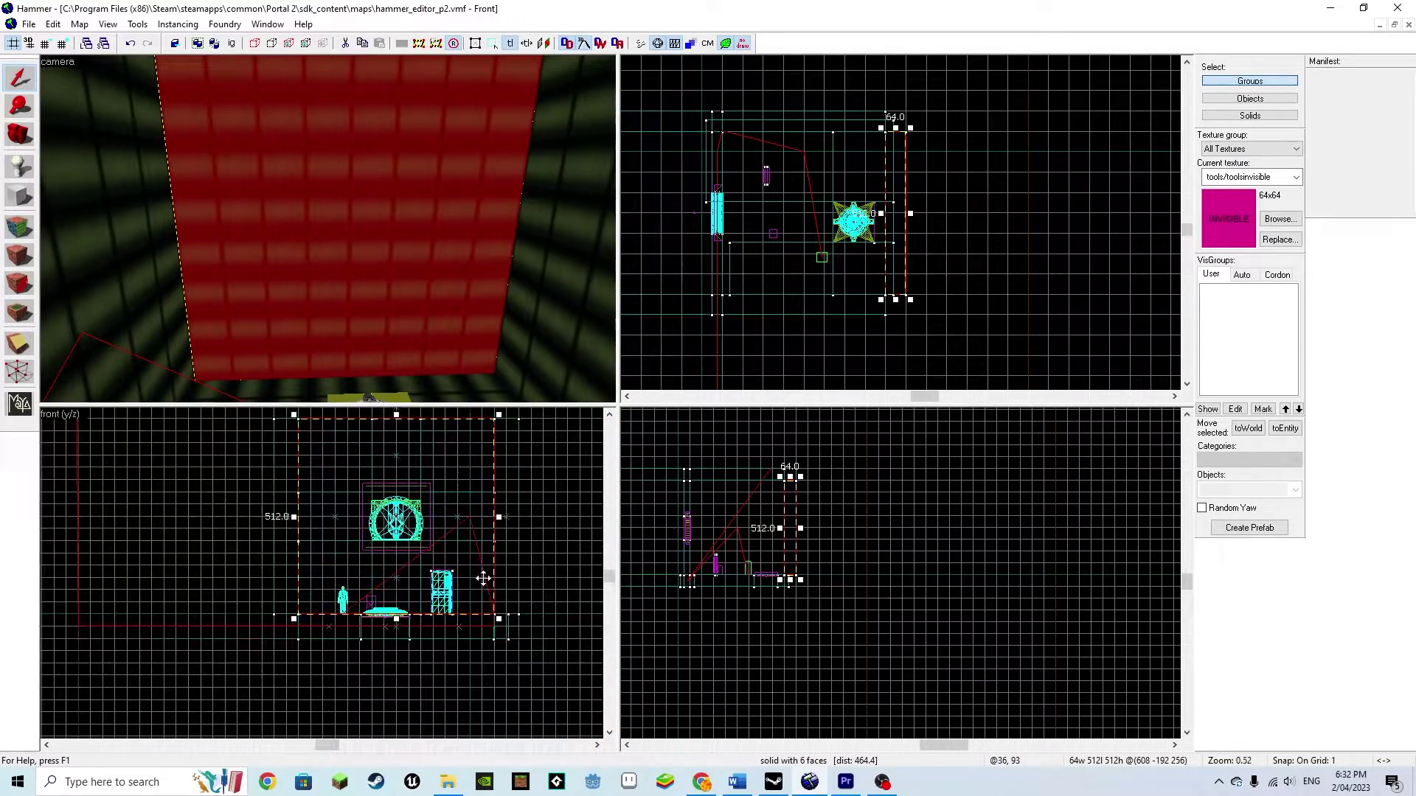
{"action": "scroll", "coordinate": [388, 531], "scroll_direction": "down", "scroll_amount": 6}
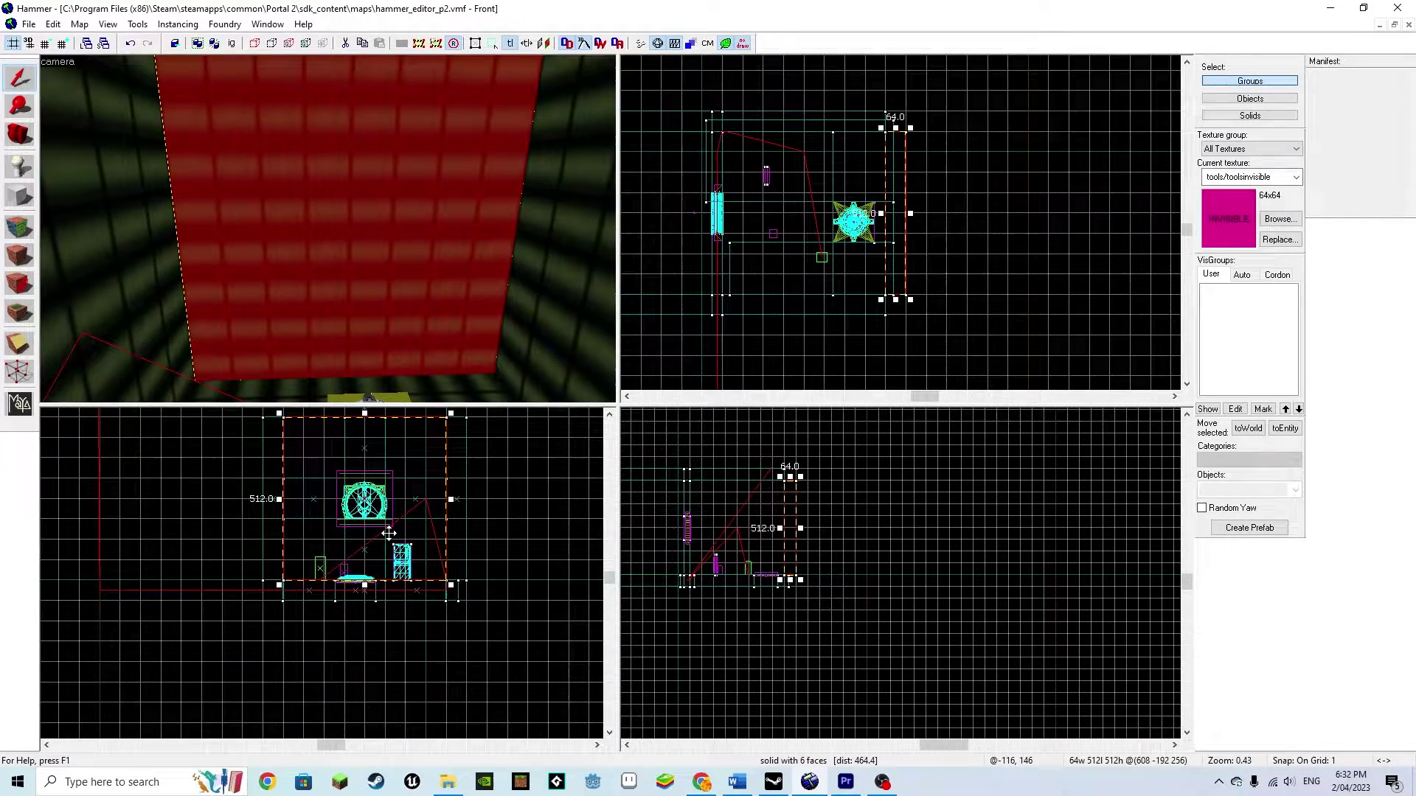
{"action": "key", "text": "bracketright"}
{"action": "key", "text": "bracketright"}
{"action": "key", "text": "bracketright"}
{"action": "key", "text": "bracketright"}
{"action": "mouse_move", "coordinate": [451, 499]}
{"action": "left_mouse_down"}
{"action": "mouse_move", "coordinate": [410, 499]}
{"action": "mouse_move", "coordinate": [408, 517]}
{"action": "mouse_move", "coordinate": [450, 516]}
{"action": "left_mouse_up"}
{"action": "scroll", "coordinate": [447, 607], "scroll_direction": "down", "scroll_amount": 1}
{"action": "left_click_drag", "start_coordinate": [501, 517], "coordinate": [452, 512]}
{"action": "left_click_drag", "start_coordinate": [424, 446], "coordinate": [424, 530]}
{"action": "left_click_drag", "start_coordinate": [426, 558], "coordinate": [426, 515]}
Find the tile textures and apply tile/white_wall_tile003b to the wall panel's face.
{"action": "left_click", "coordinate": [19, 227]}
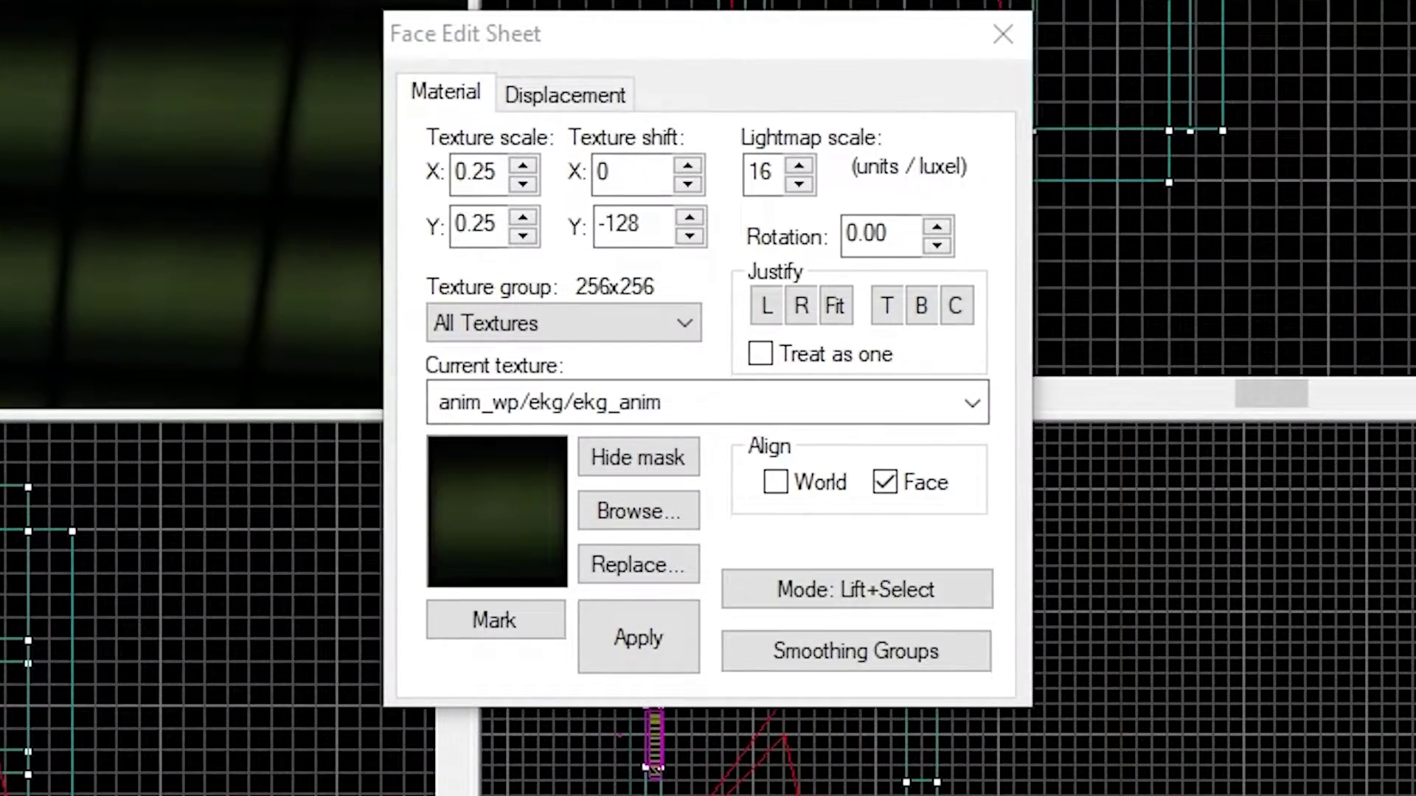
{"action": "left_click", "coordinate": [670, 519]}
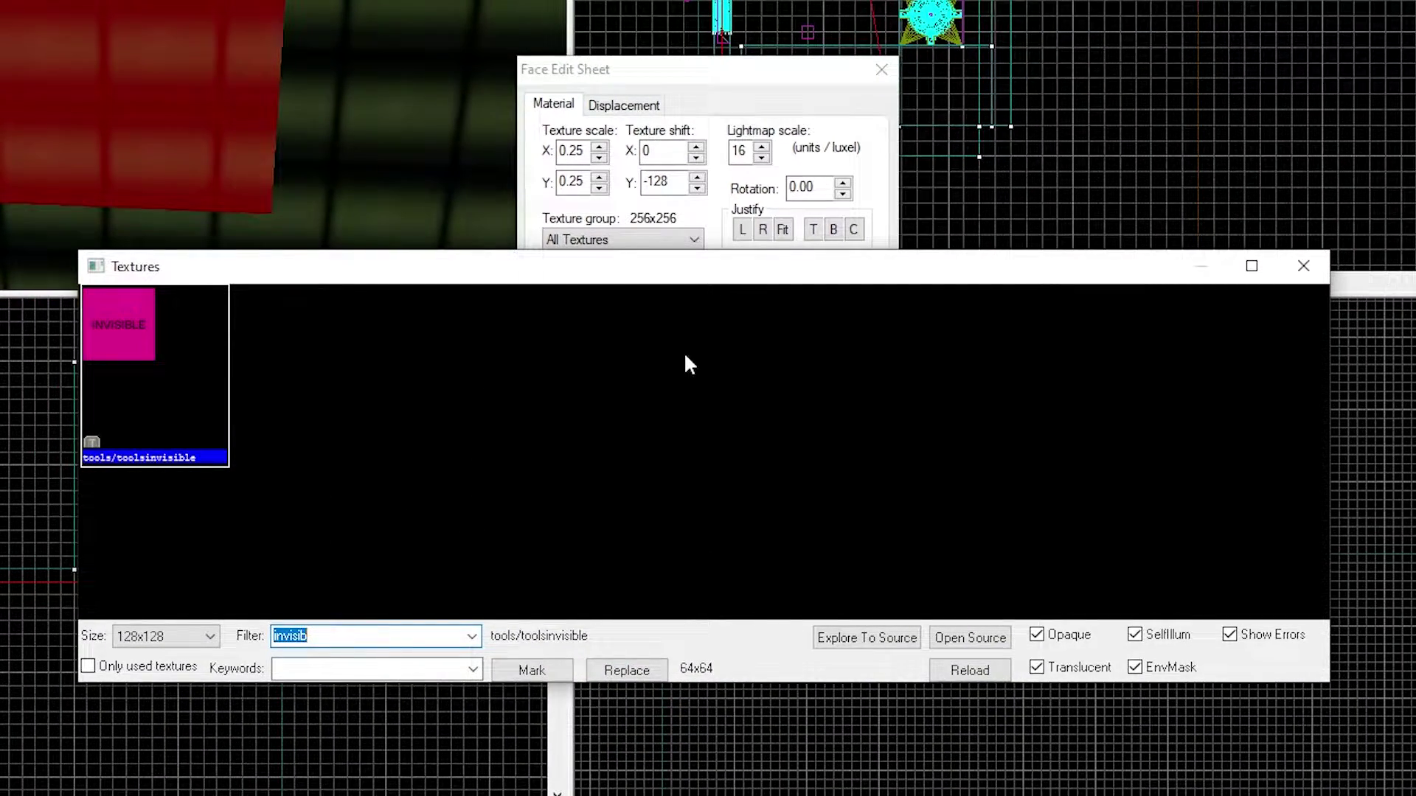
{"action": "type", "text": "tile"}
{"action": "scroll", "coordinate": [946, 549], "scroll_direction": "down", "scroll_amount": 5}
{"action": "scroll", "coordinate": [946, 550], "scroll_direction": "down", "scroll_amount": 3}
{"action": "left_click", "coordinate": [1070, 472]}
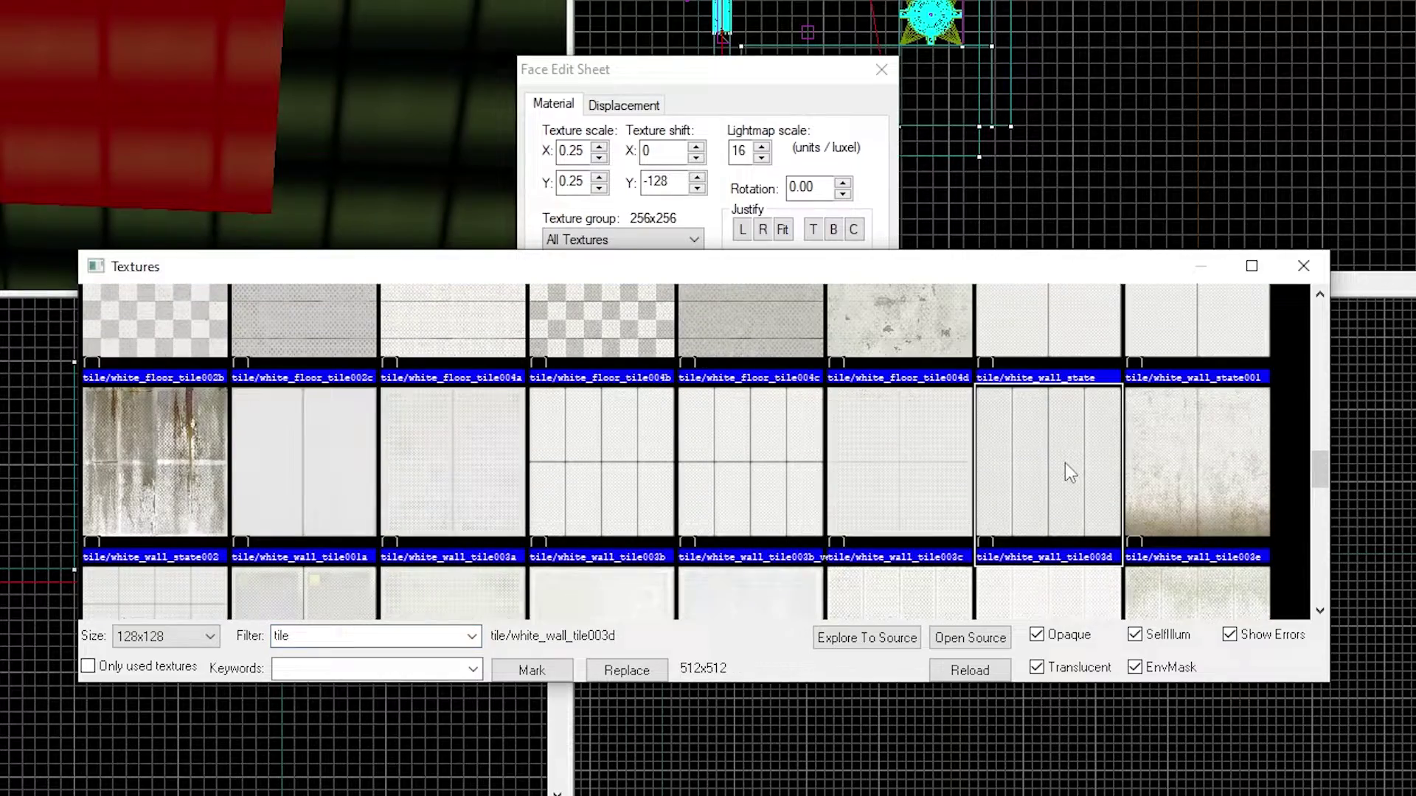
{"action": "left_click", "coordinate": [752, 465]}
{"action": "left_click", "coordinate": [611, 473]}
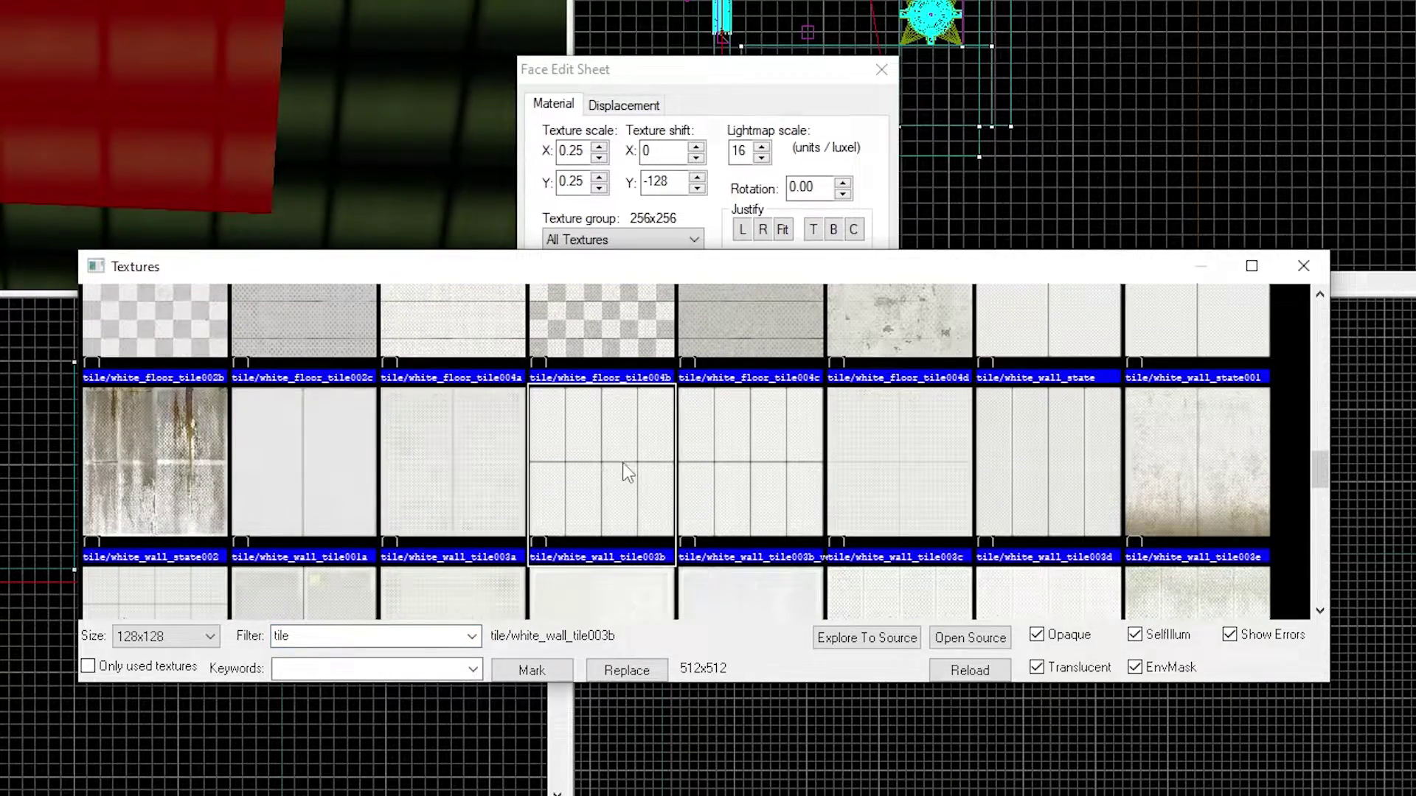
{"action": "double_click", "coordinate": [623, 464]}
{"action": "left_click", "coordinate": [662, 423]}
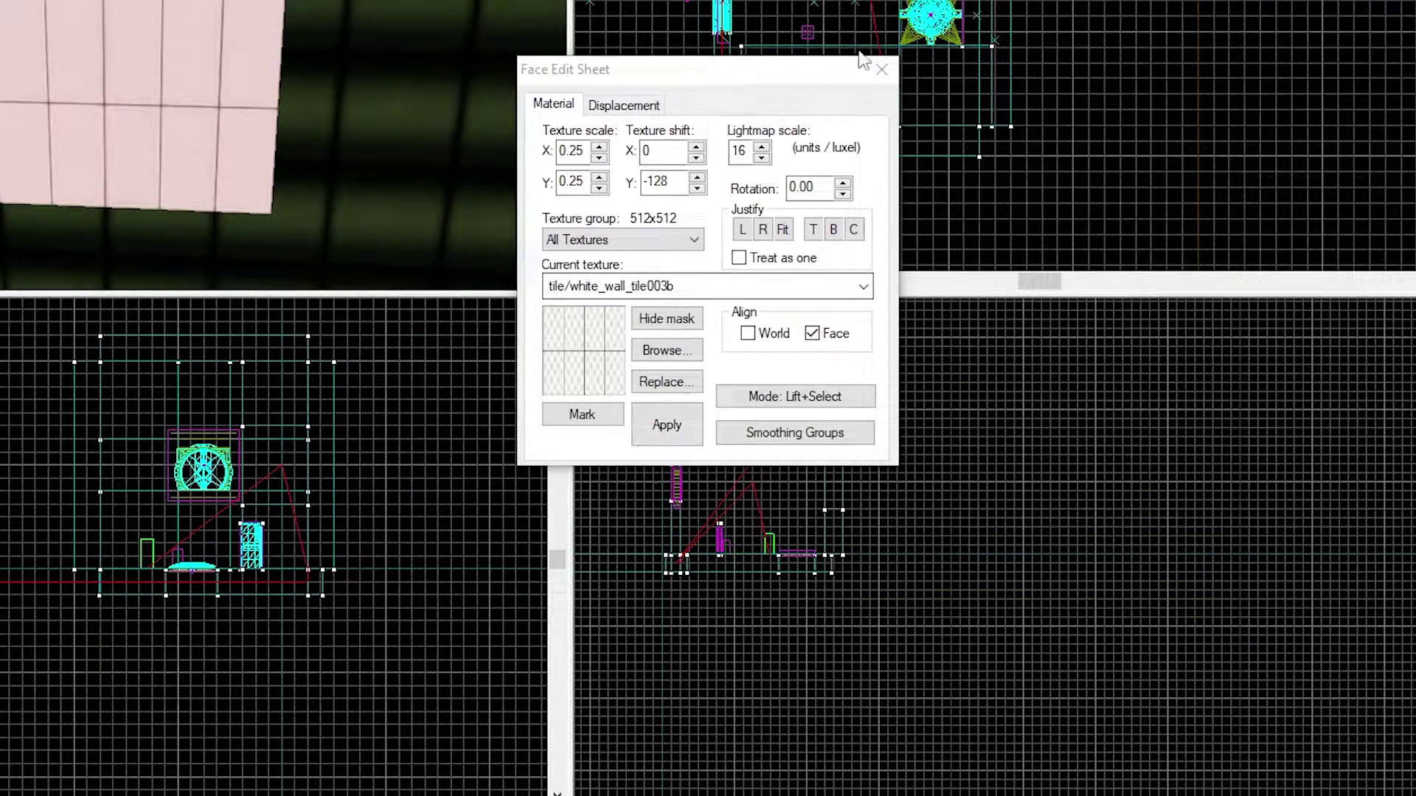
{"action": "left_click", "coordinate": [890, 69]}
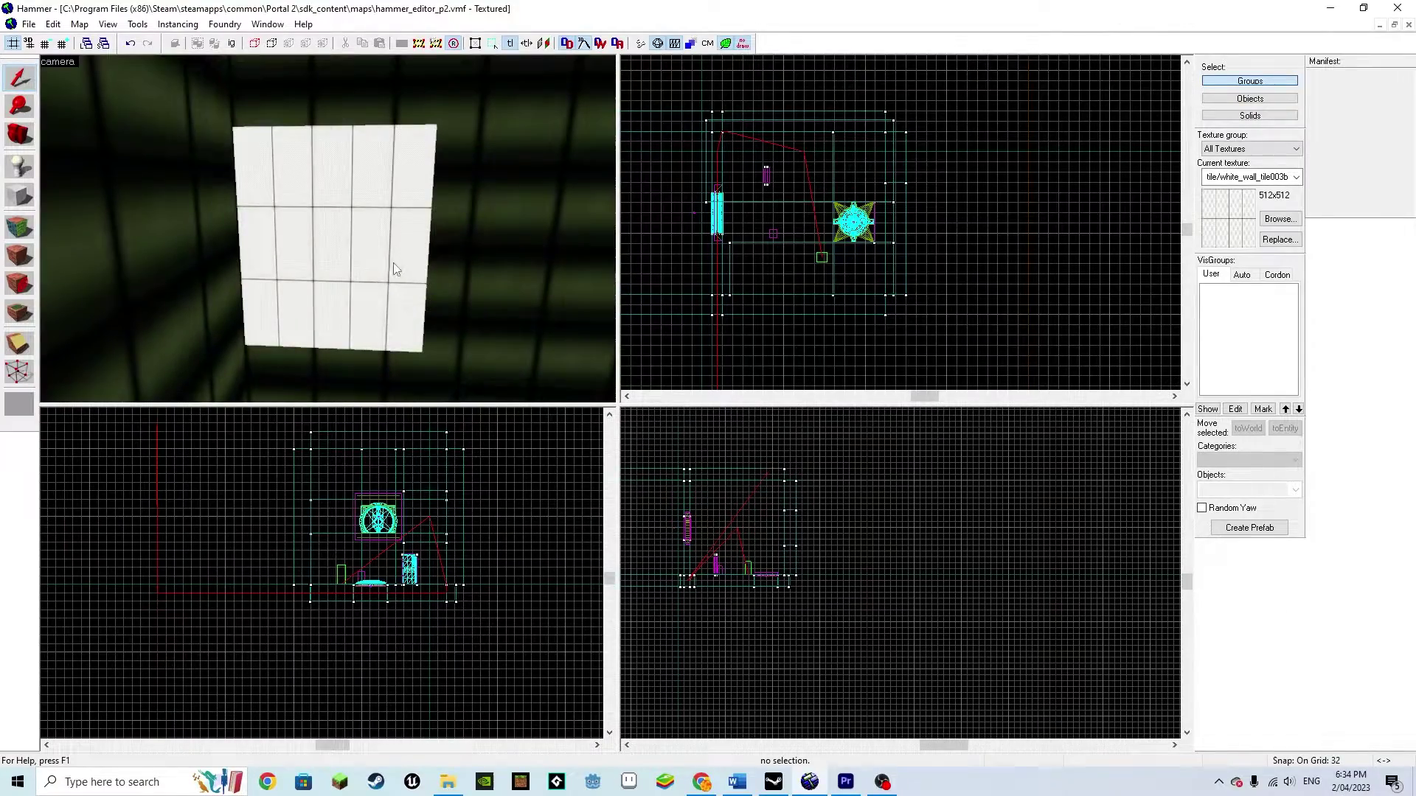
Place a new entity beside the player start and change its class to weapon_portalgun.
{"action": "left_click", "coordinate": [394, 270]}
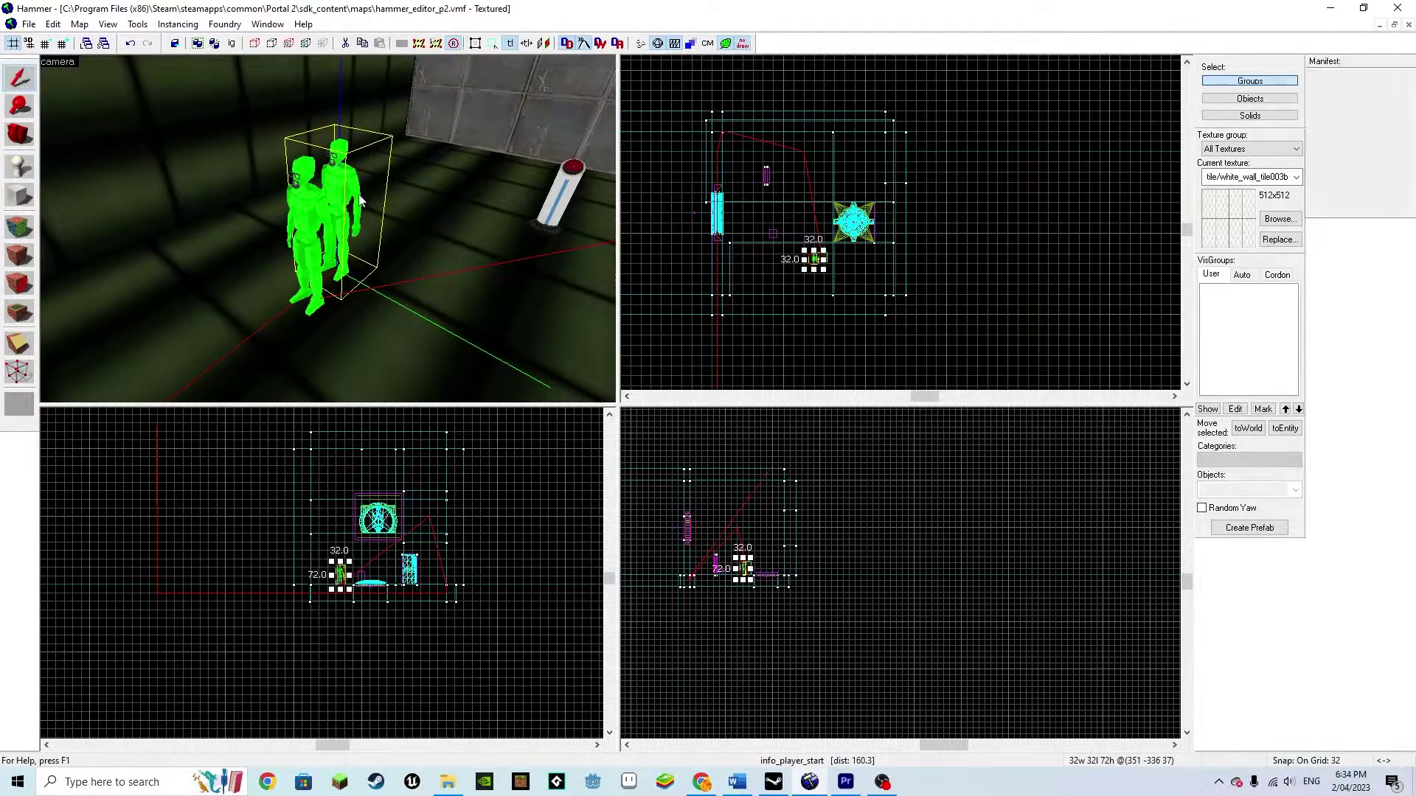
{"action": "double_click", "coordinate": [361, 201]}
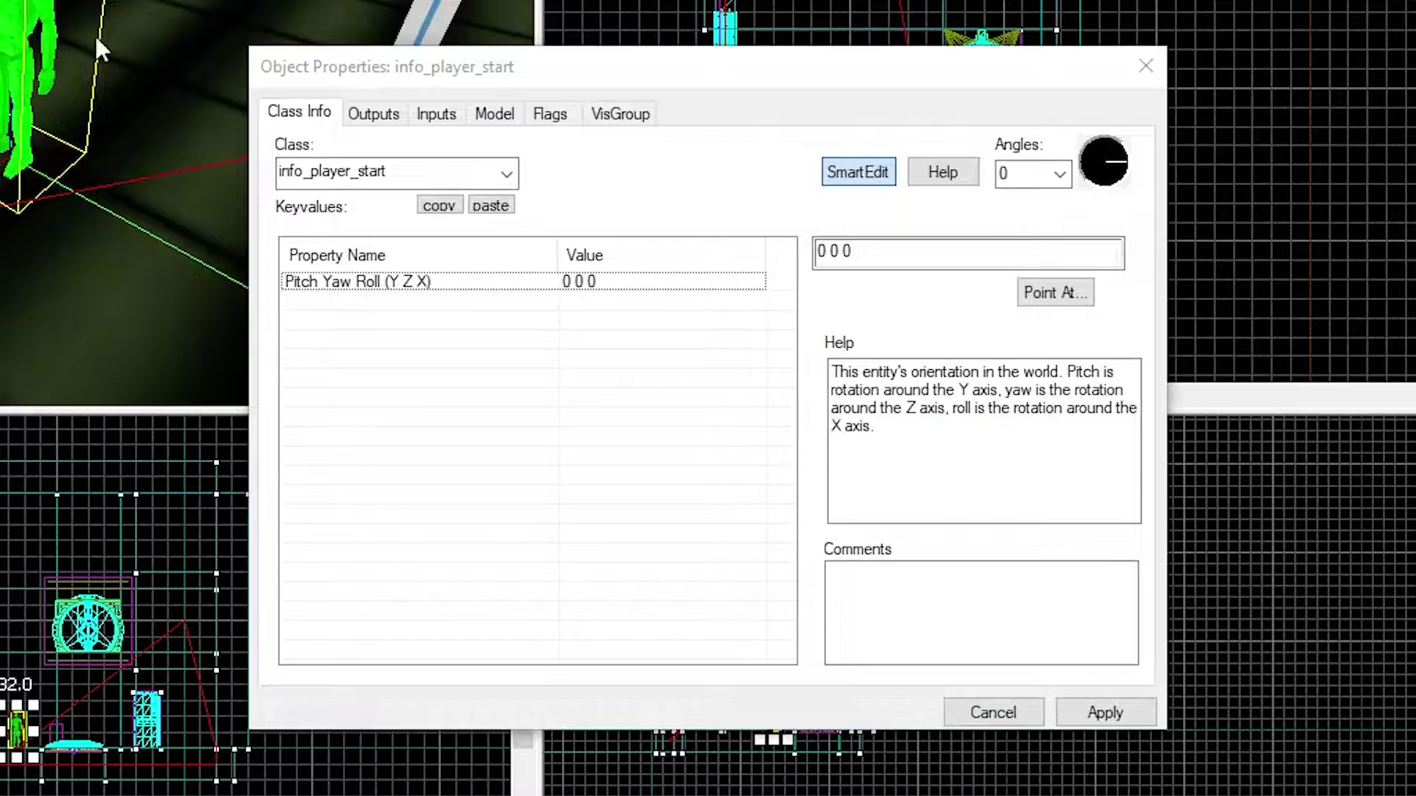
{"action": "type", "text": "pon_portalgun"}
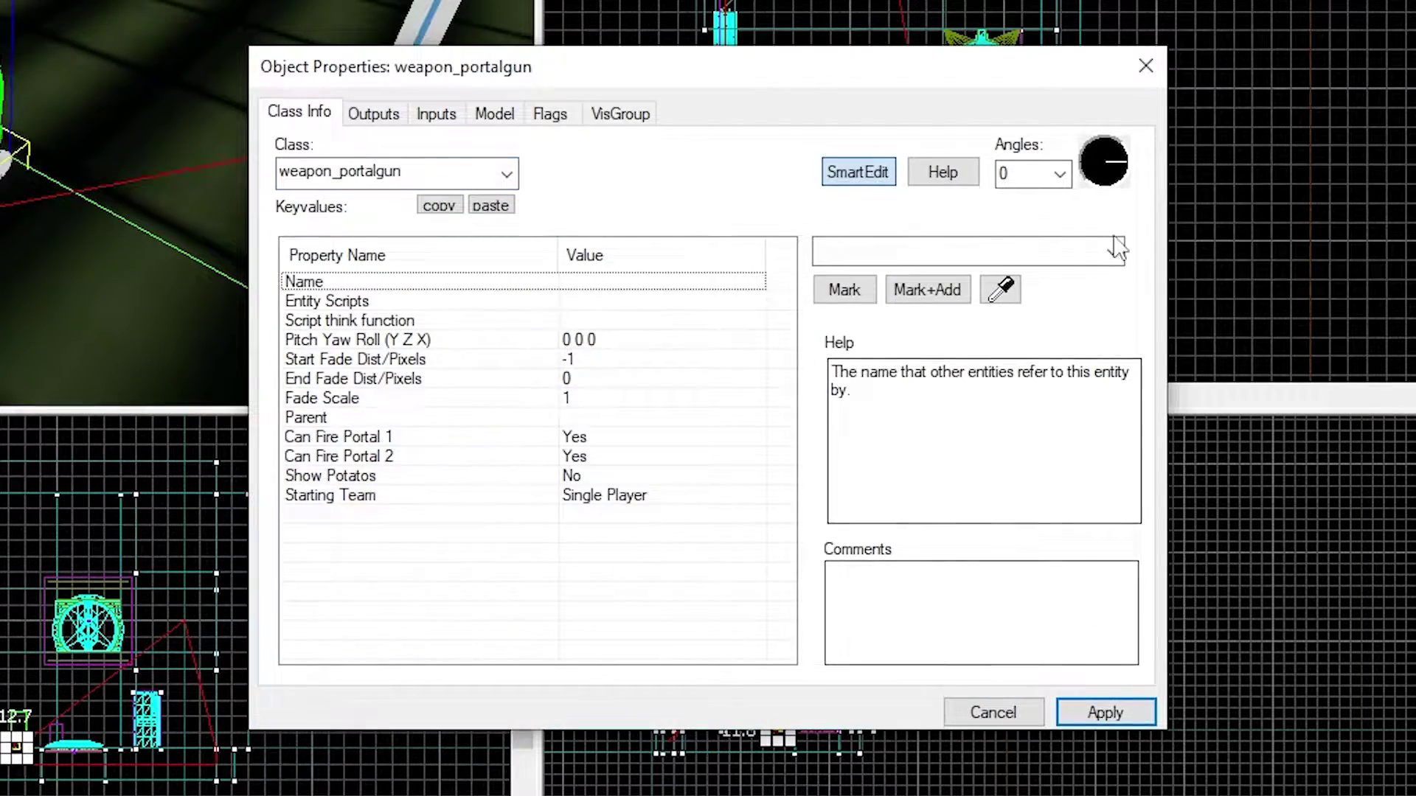
{"action": "left_click", "coordinate": [1162, 74]}
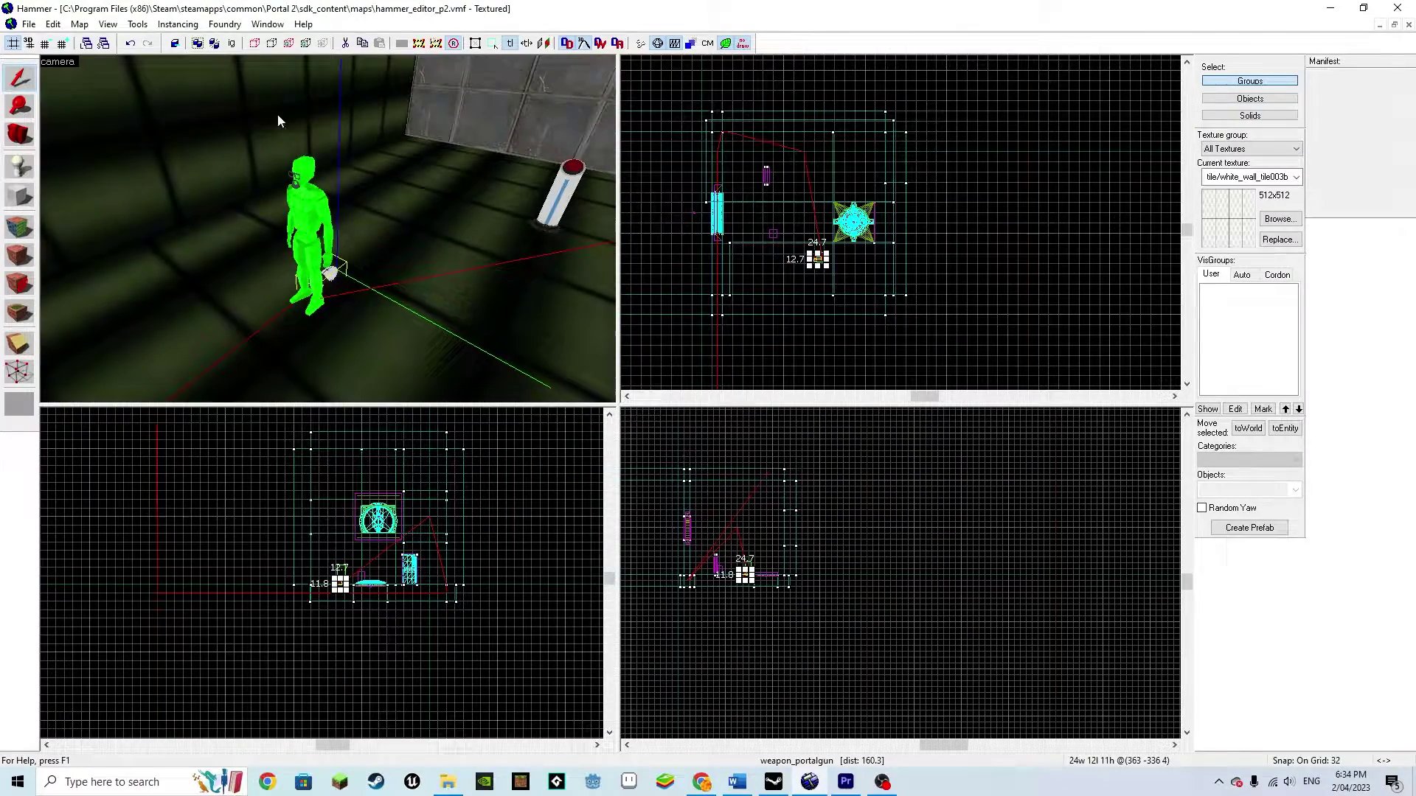
Run the map and test the portal gun in the game by firing both portals, the blue one onto the white wall panel.
{"action": "left_click", "coordinate": [30, 25]}
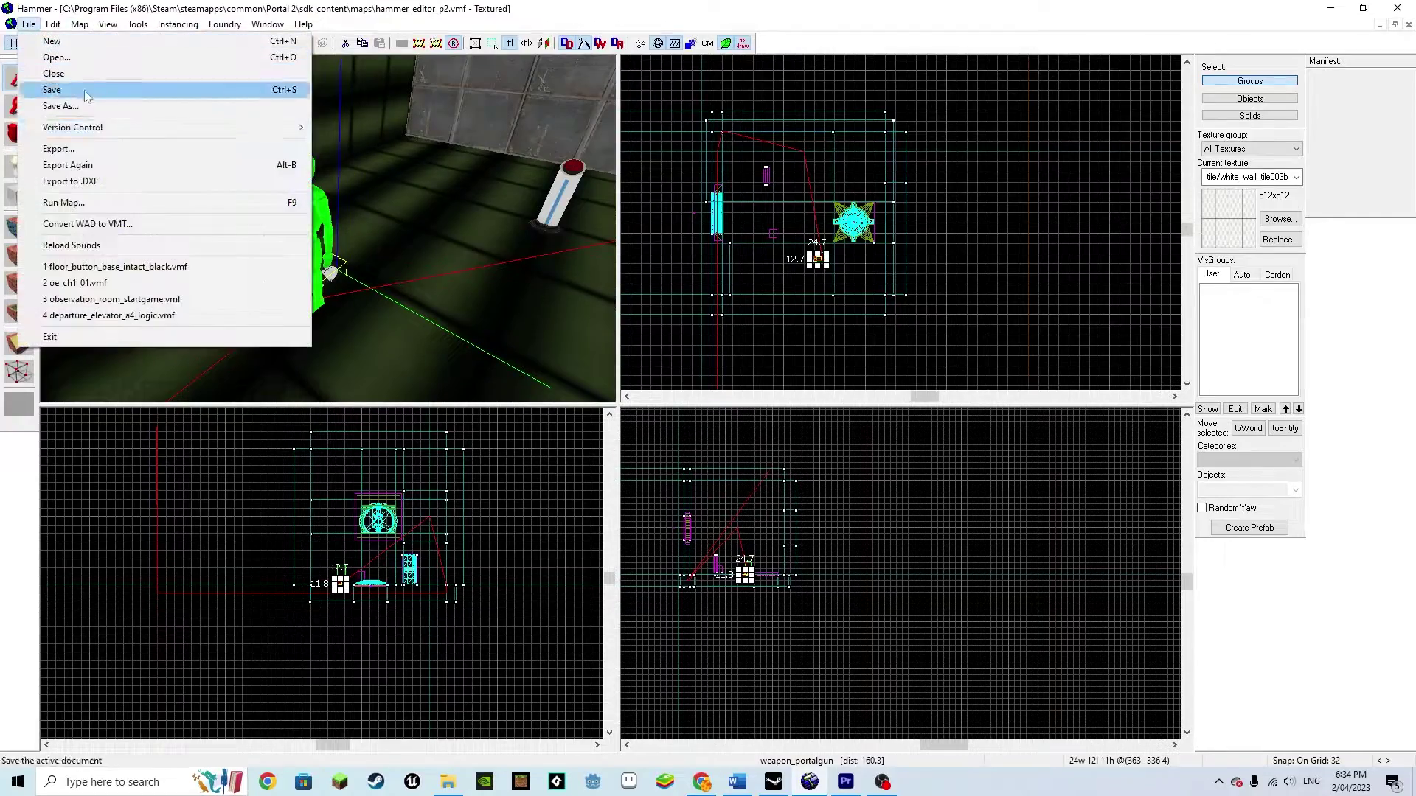
{"action": "left_click", "coordinate": [101, 210]}
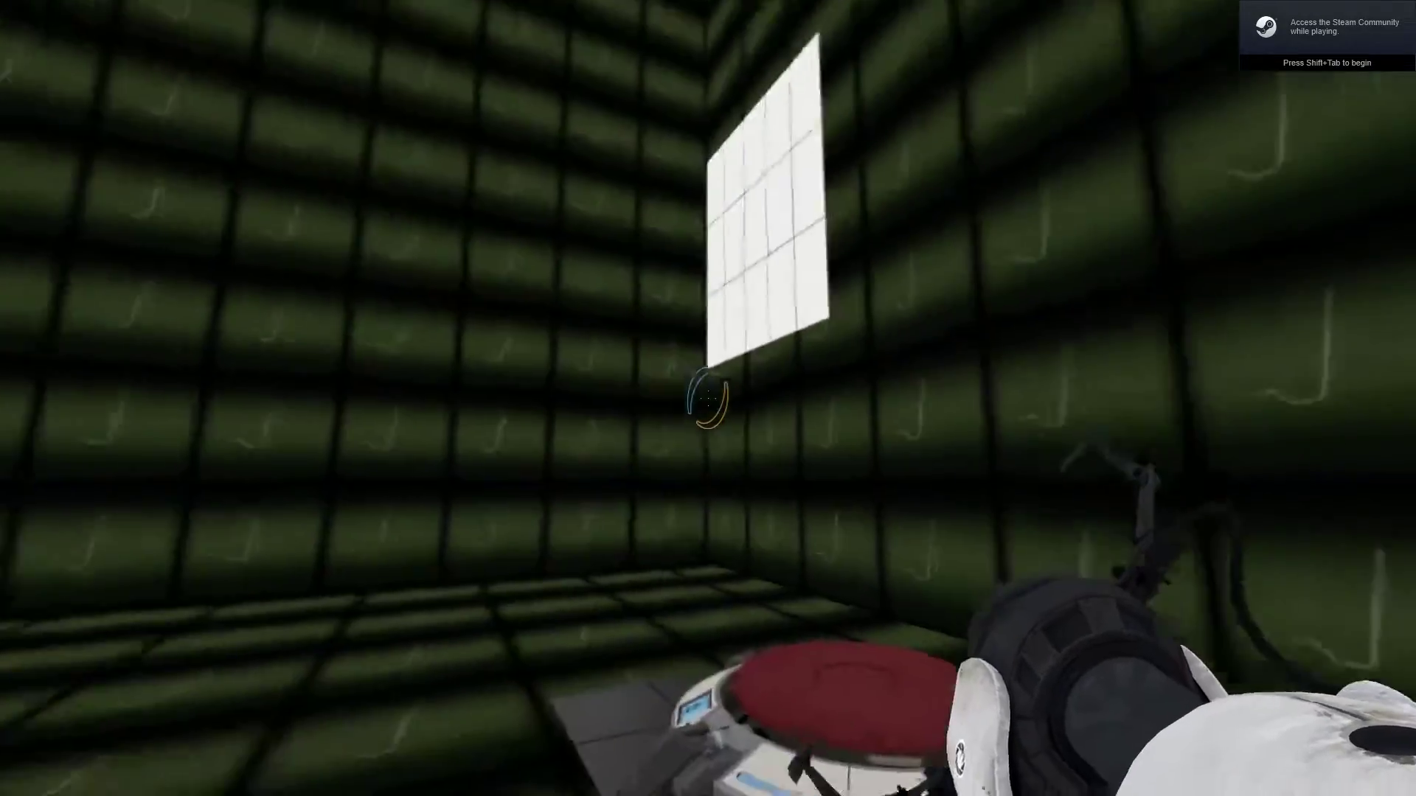
{"action": "left_click", "coordinate": [708, 398]}
{"action": "right_click", "coordinate": [708, 398]}
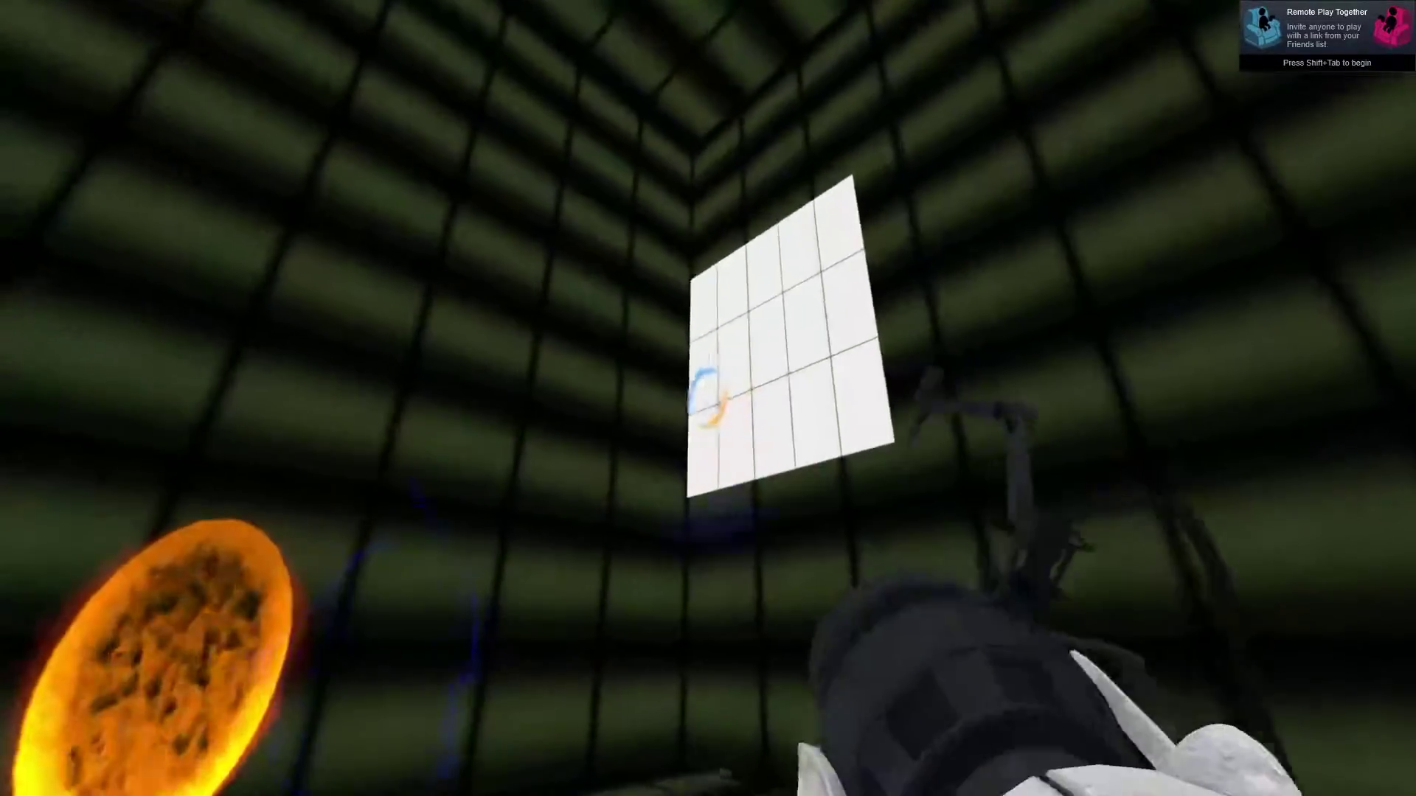
{"action": "left_click", "coordinate": [707, 398]}
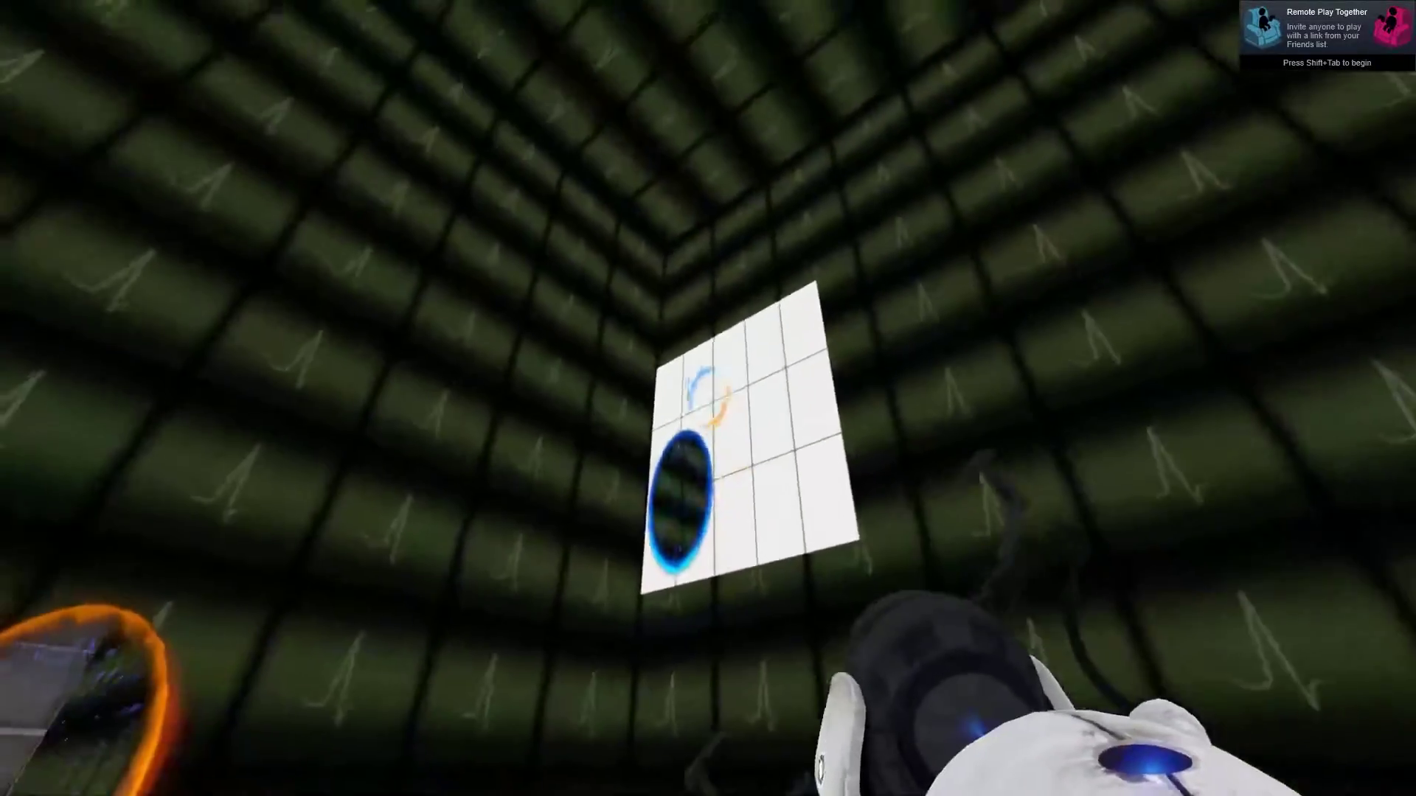